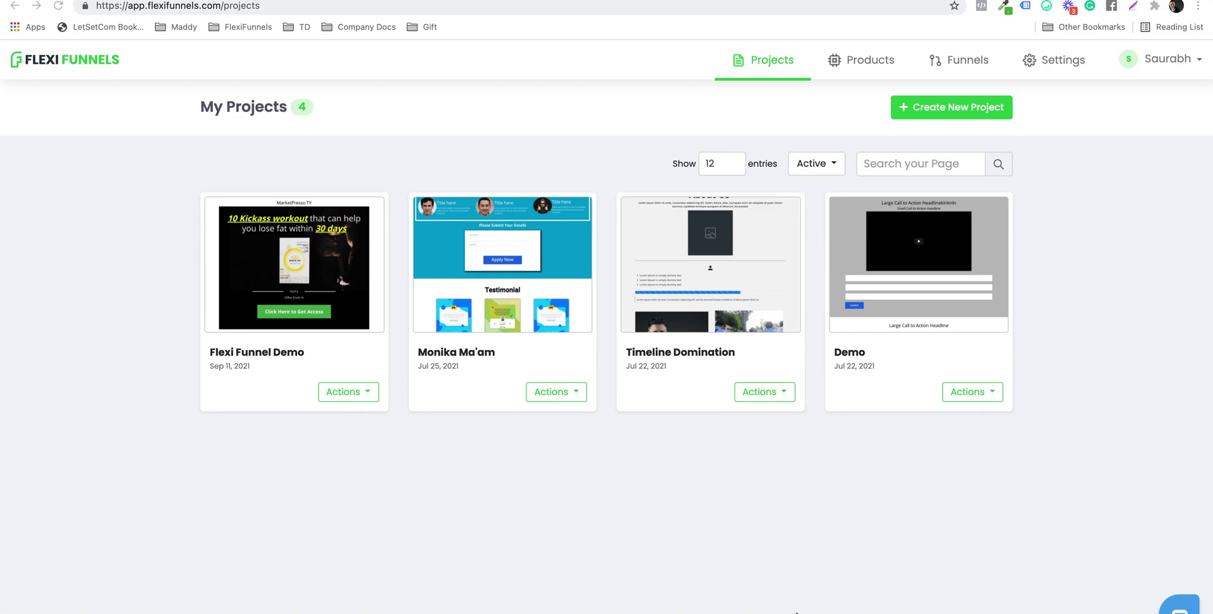
Create a new project of the type Launch a Course named "Flexi Membership Demo"
left_click(920, 103)
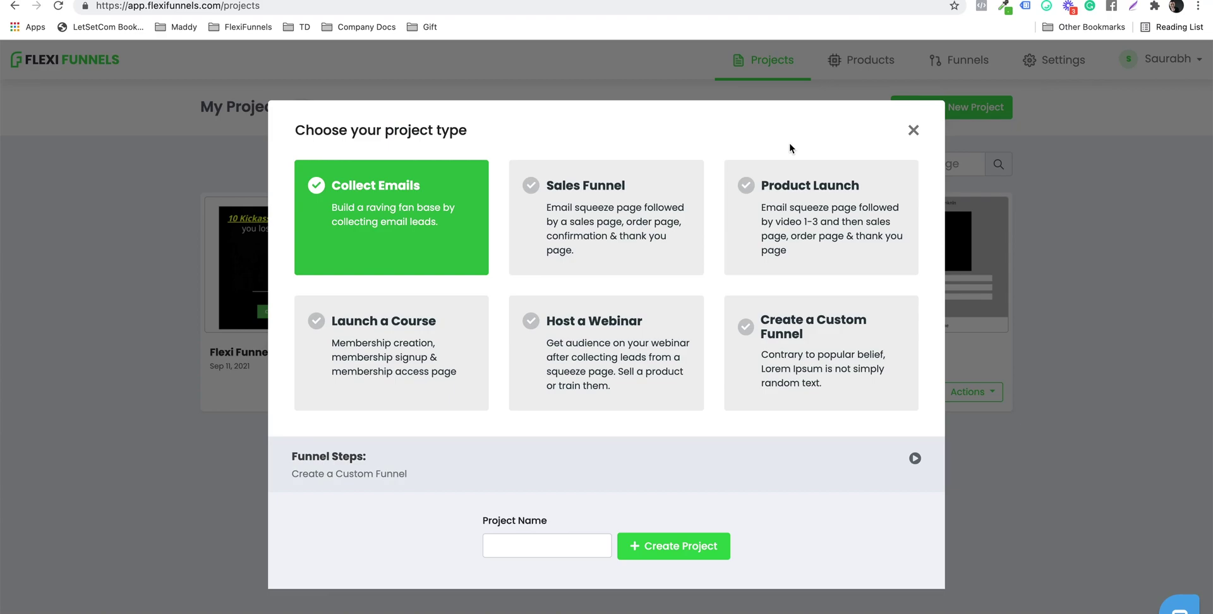
left_click(417, 337)
left_click(510, 551)
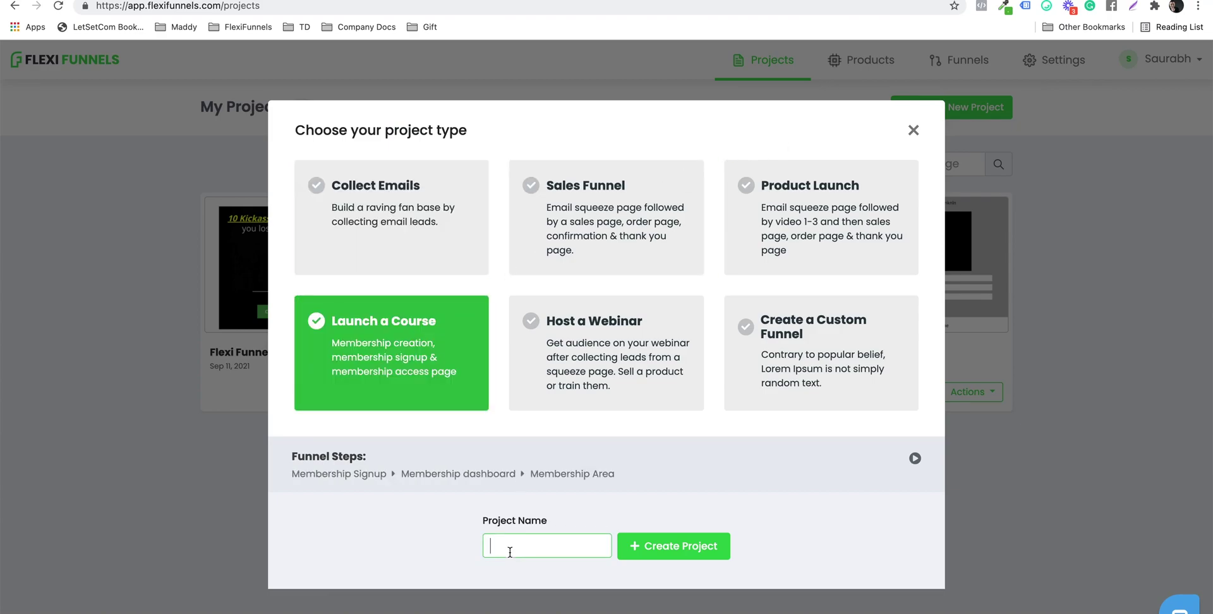
type("Flexi Membership Demo")
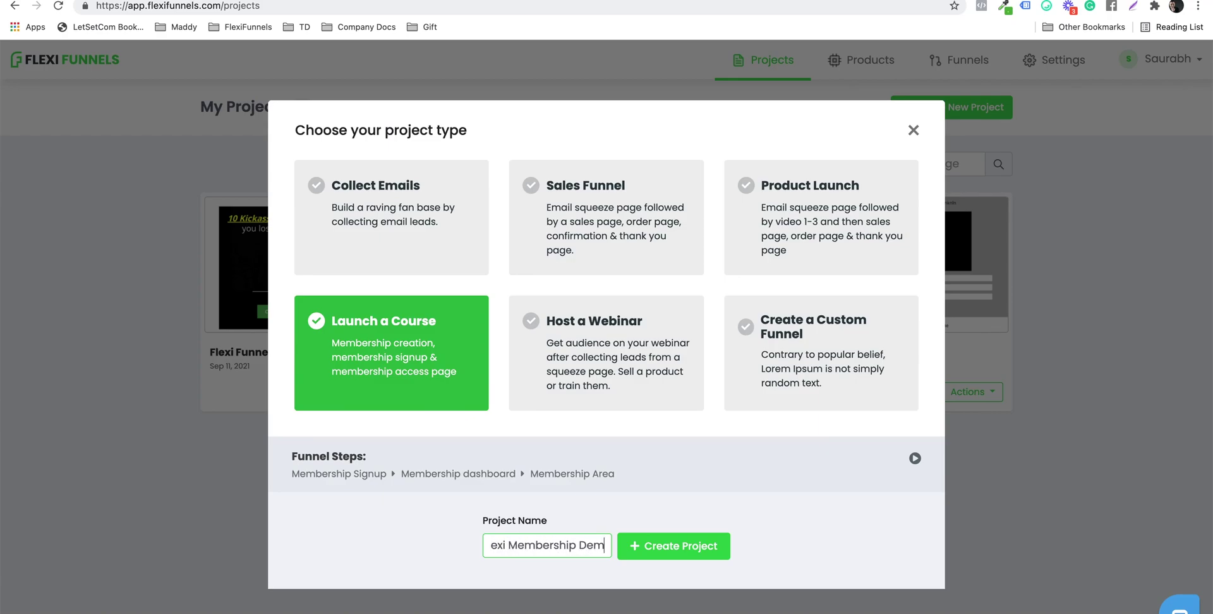
left_click(668, 539)
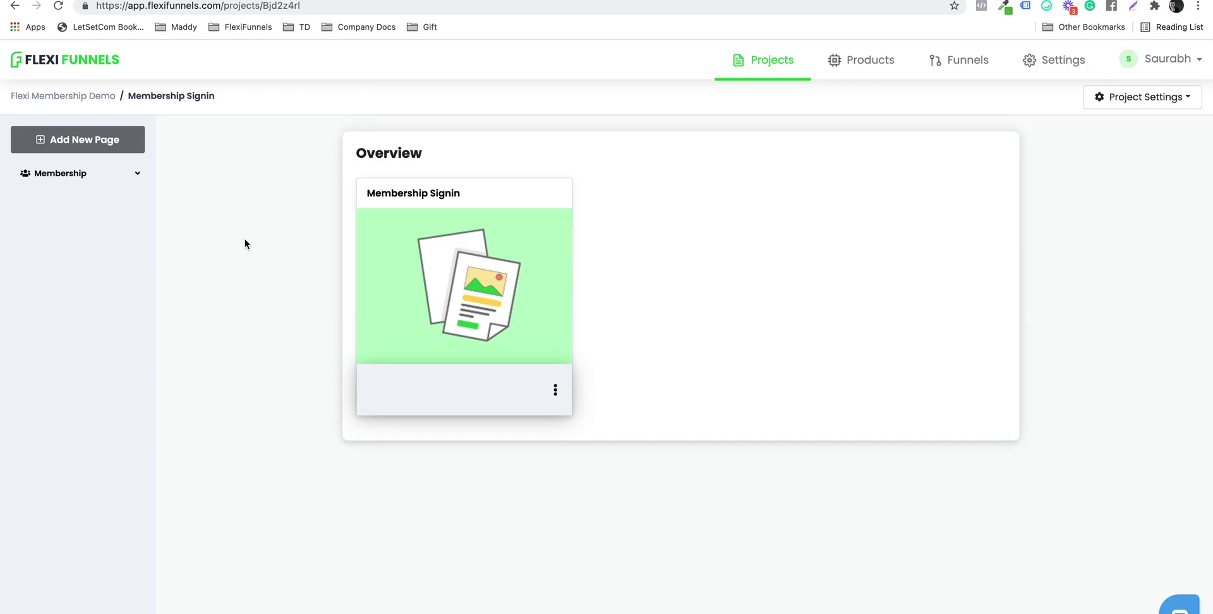
In the Membership Area page, set the course name to "Flexi Tutorials" and the tagline to "Awesome Flexi", and save
left_click(137, 185)
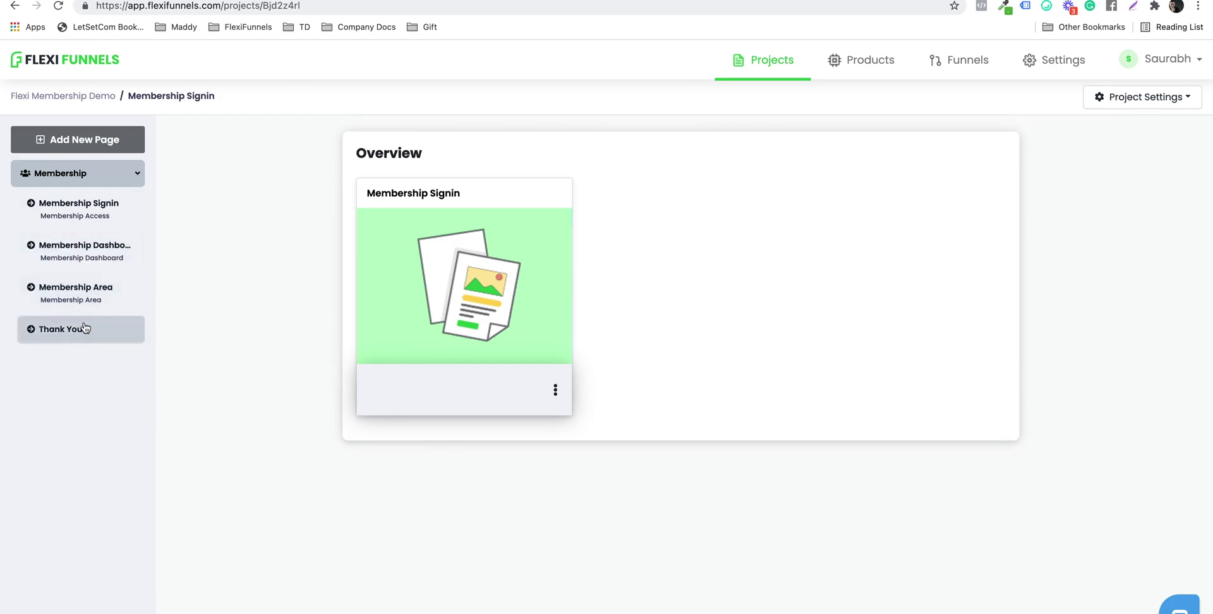
left_click(105, 301)
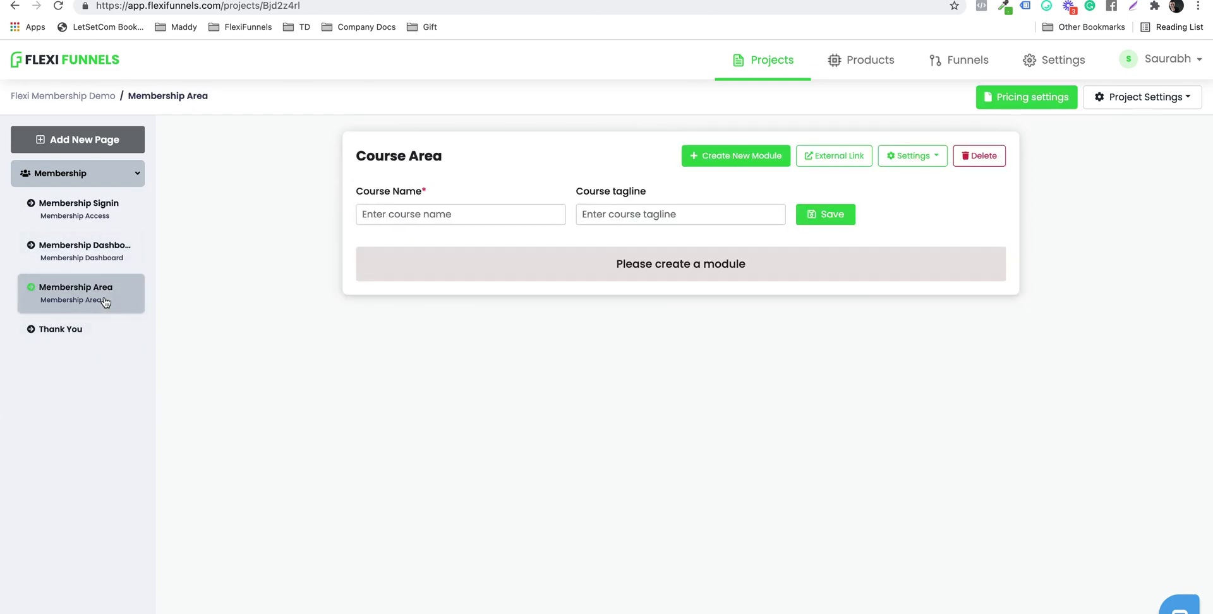
left_click(419, 223)
type("Flexi Tutorials")
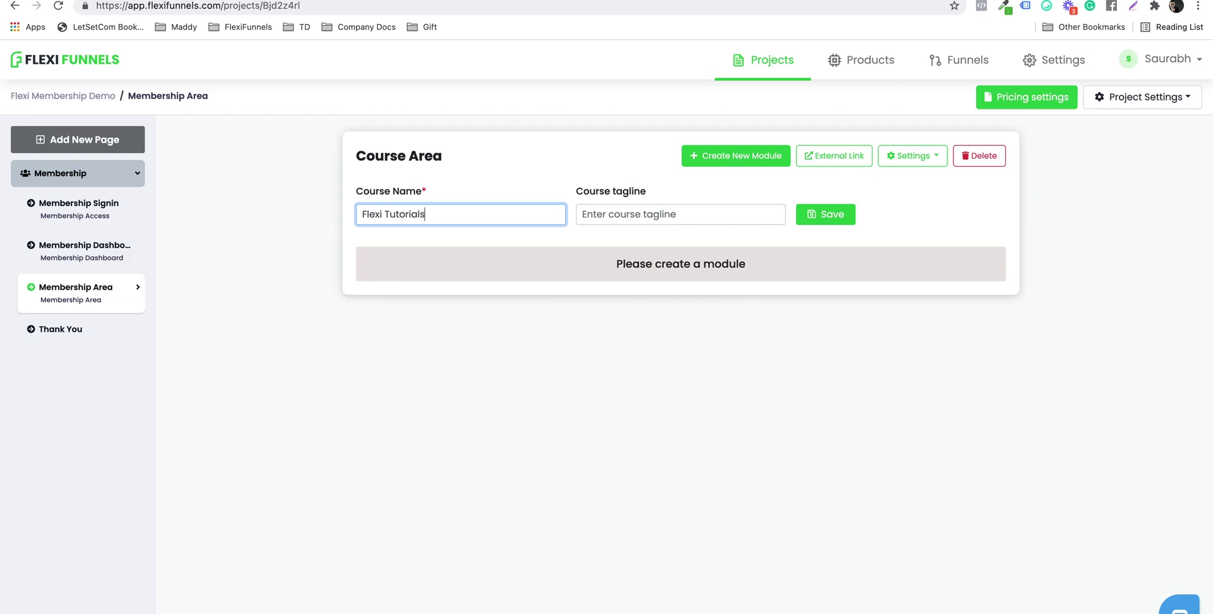
left_click(488, 348)
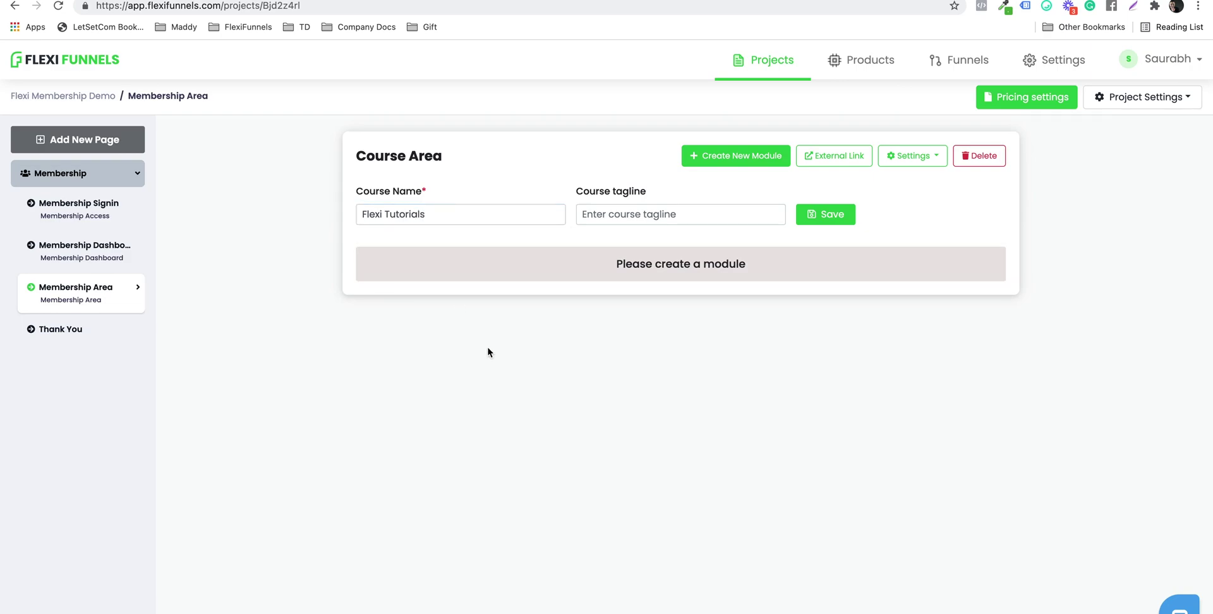
left_click(603, 213)
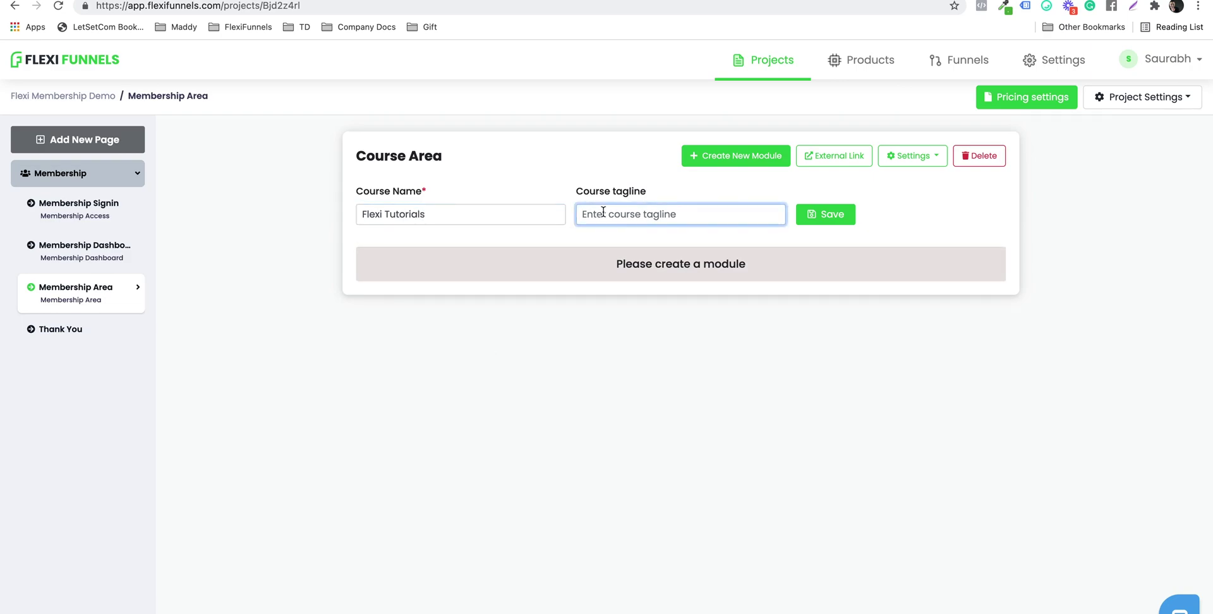
type("Awesome Flexi")
left_click(828, 223)
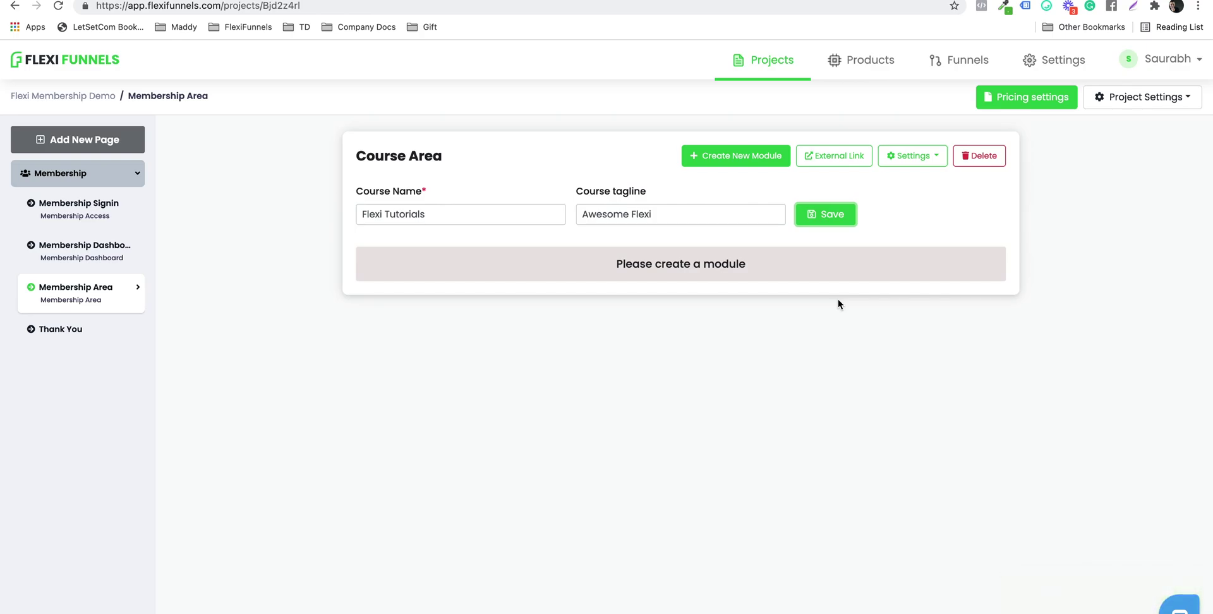
Create a course module titled "Basic Tutorials" with the description "Basic Flexi Tutorials", keeping the default logo
left_click(726, 155)
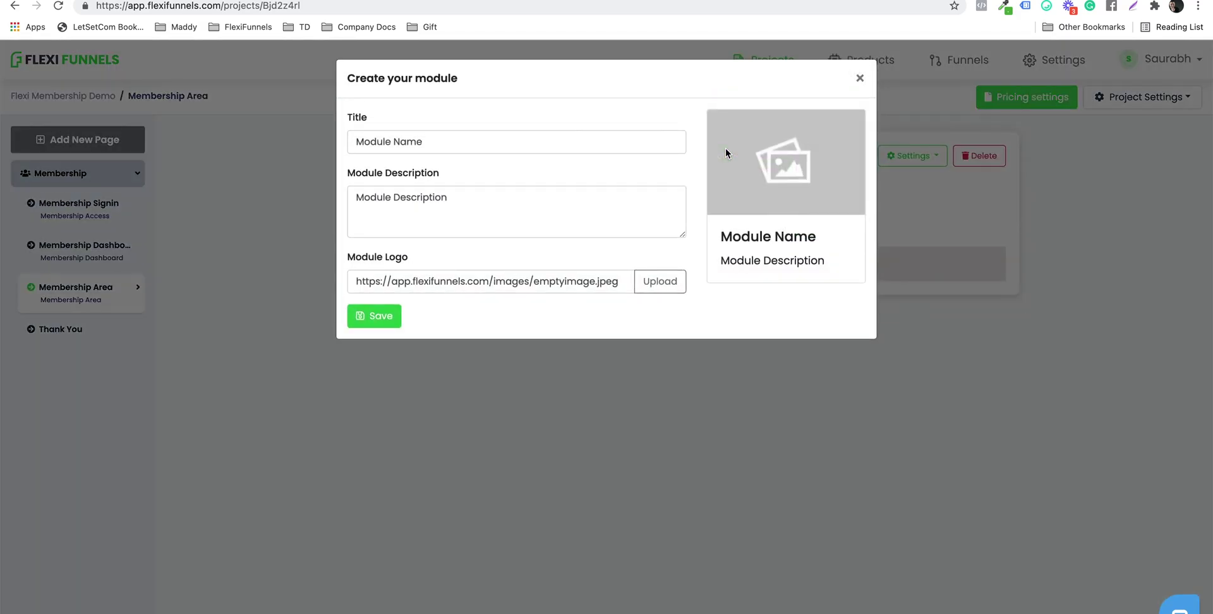
left_click(416, 145)
key("super+a")
type("Basic Tutorials")
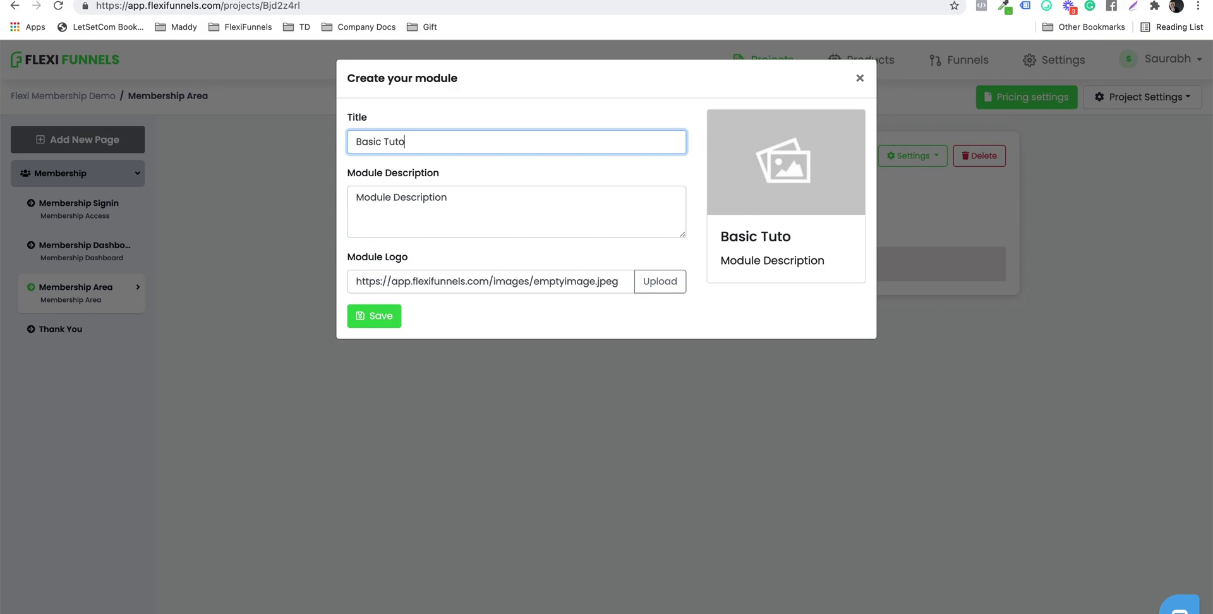
left_click(411, 194)
key("super+a")
type("Basic ")
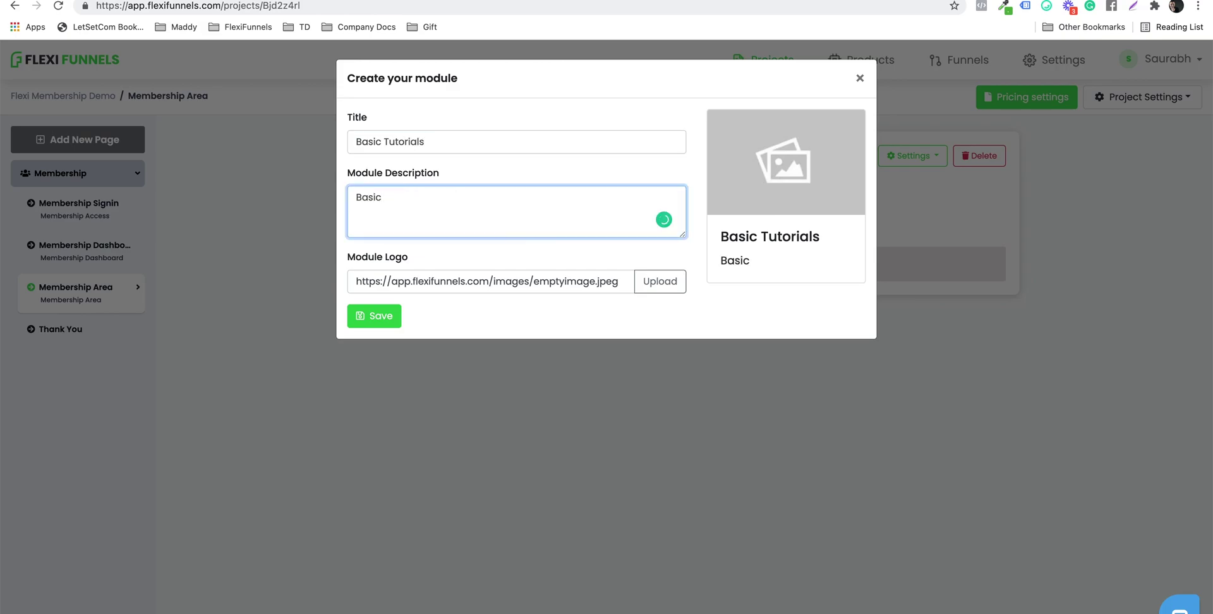
type("Flexi Tutorials")
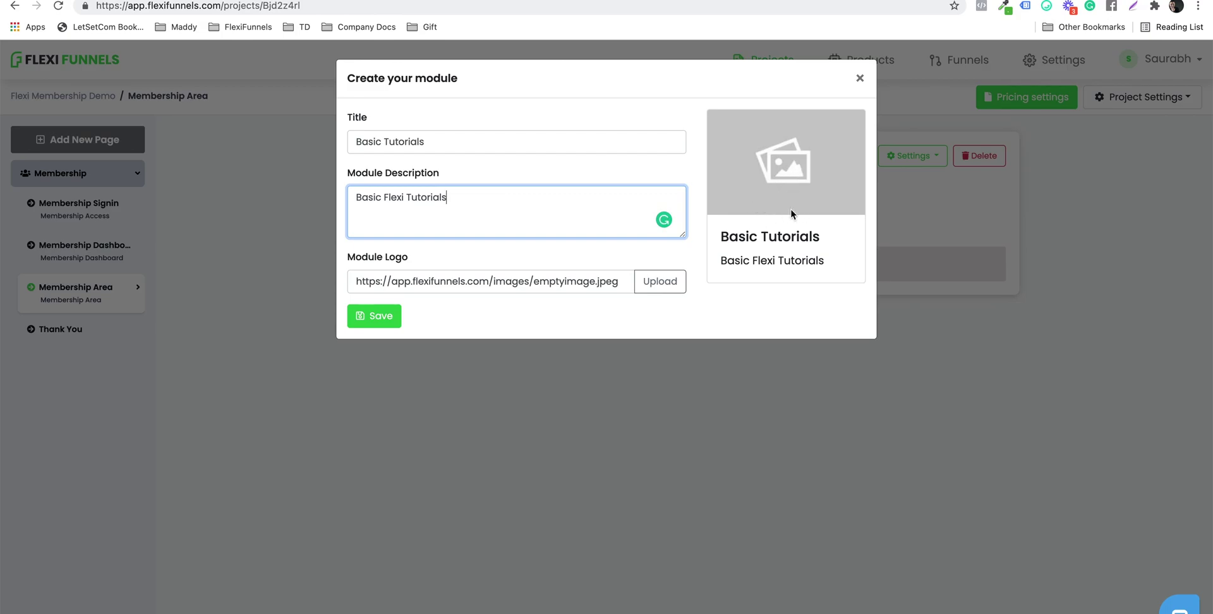
left_click(367, 316)
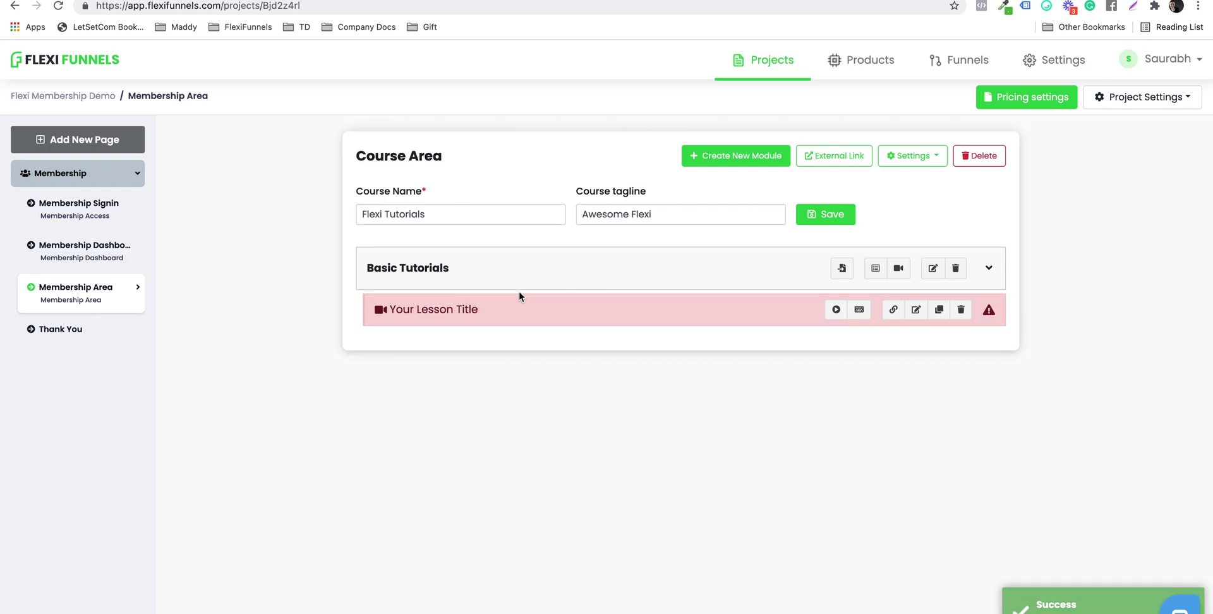
left_click_drag(410, 309, 476, 314)
left_click(475, 314)
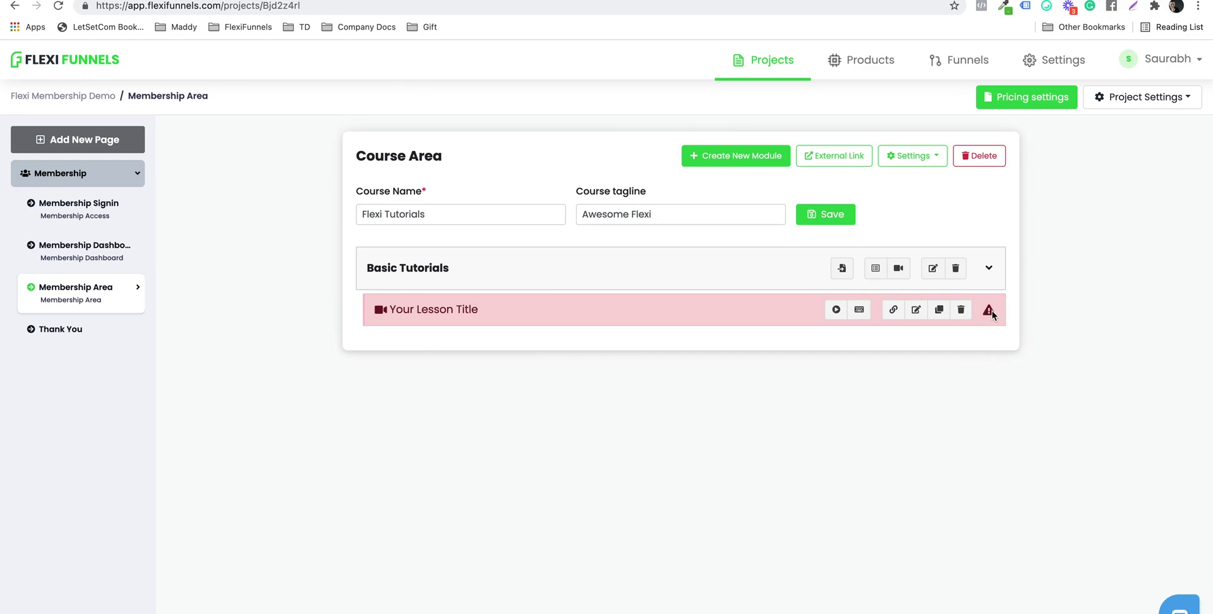
mouse_move(989, 312)
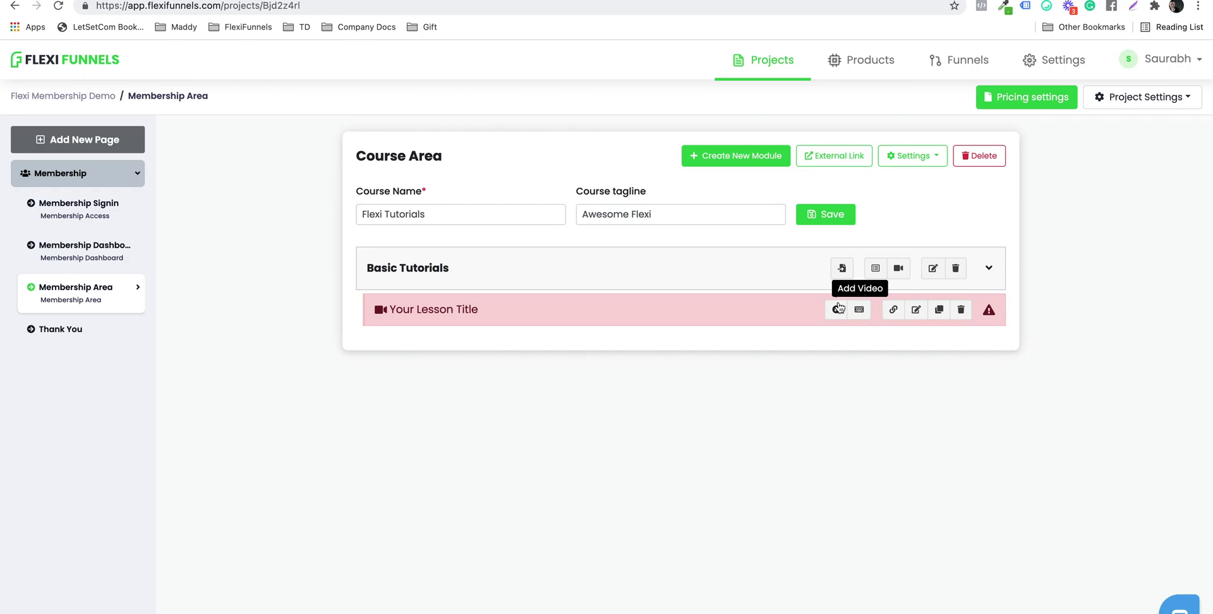
Open the course creator's YouTube channel in a new browser tab
key("ctrl+t")
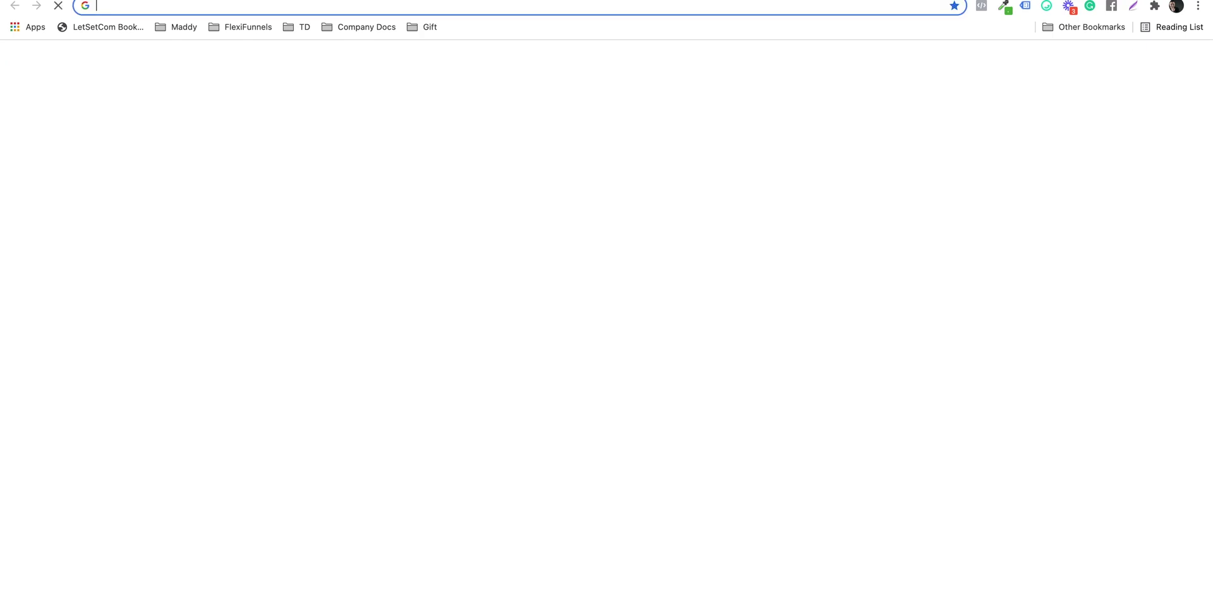
type("y")
key("BackSpace")
key("Down")
key("Down")
key("Down")
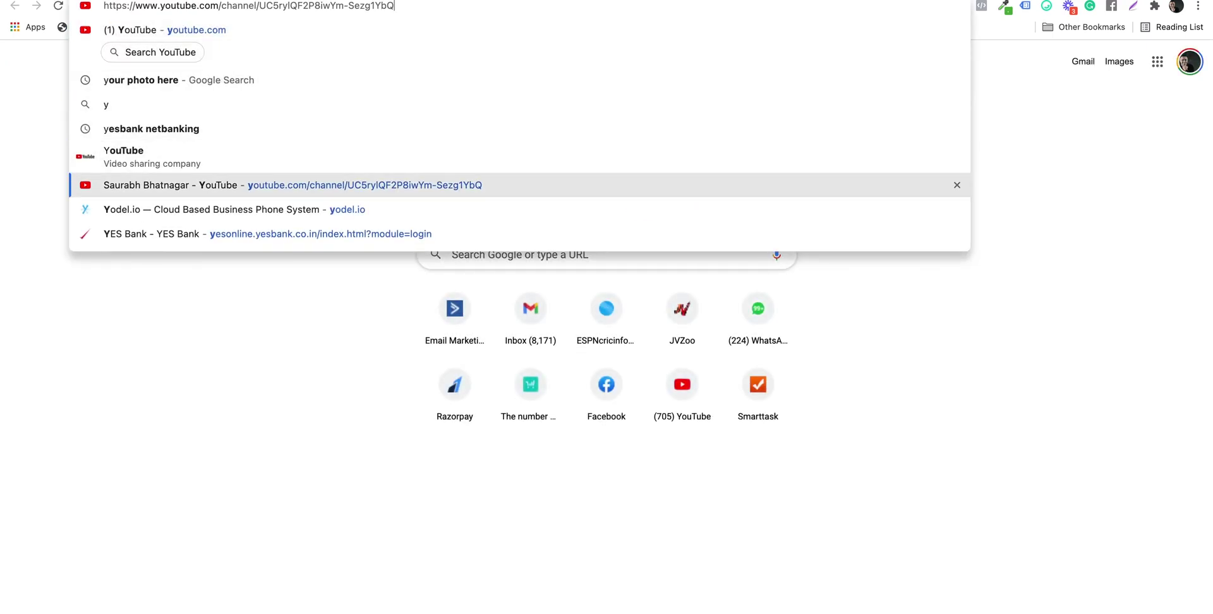
key("Return")
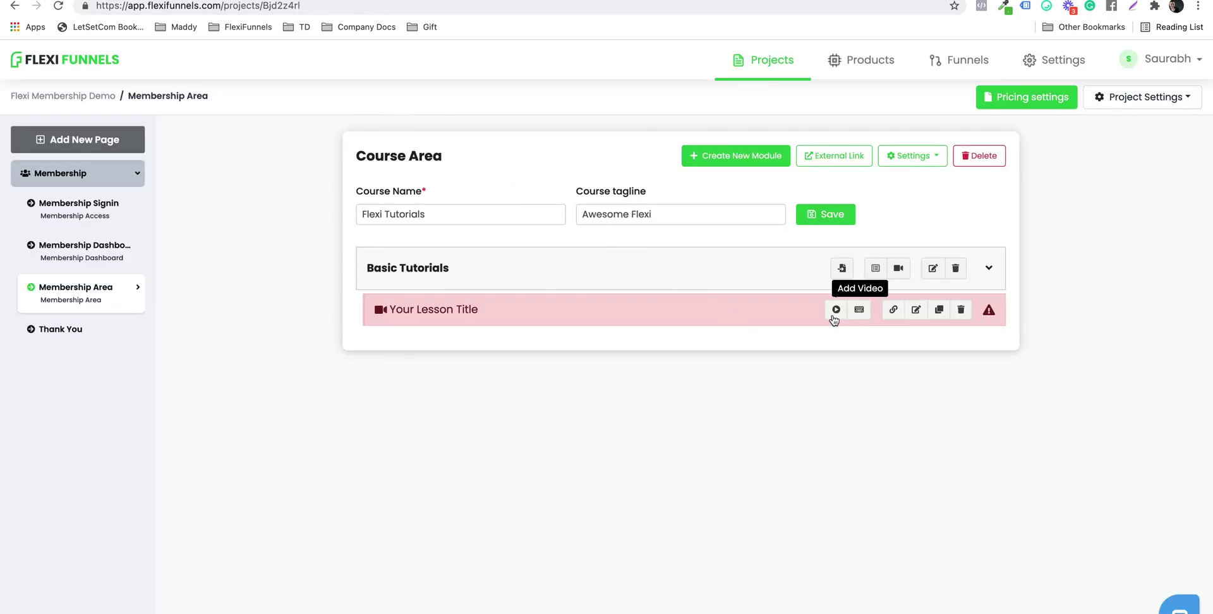
Start adding a new YouTube video to the placeholder lesson, and open the channel's "19 Ideas lockdown" video paused in its own tab
left_click(835, 310)
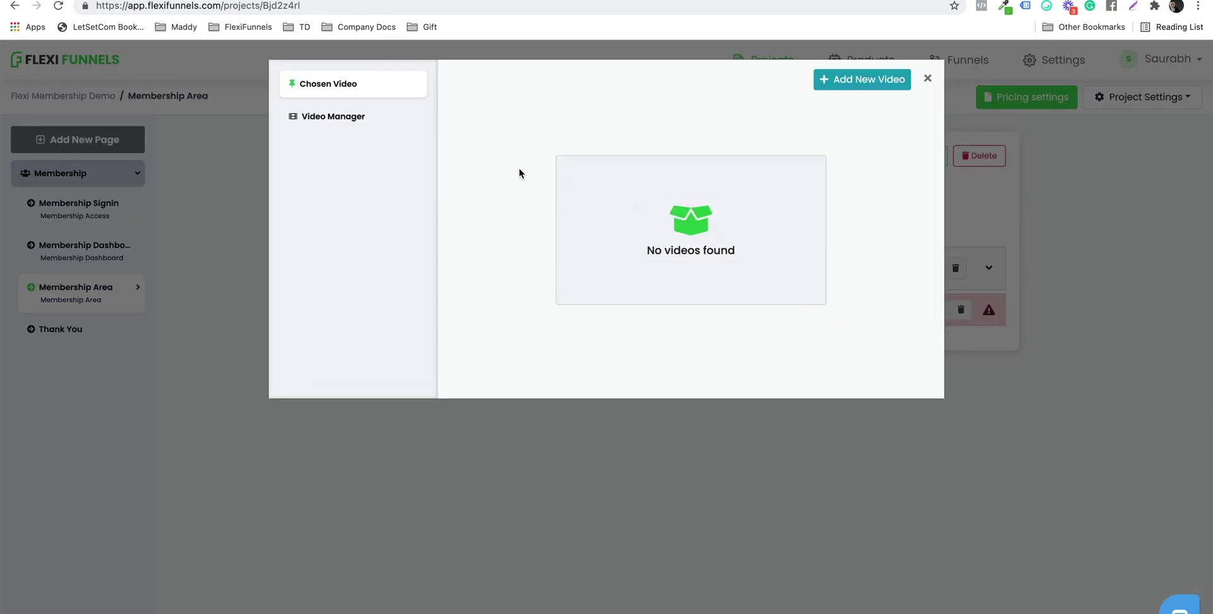
left_click(847, 89)
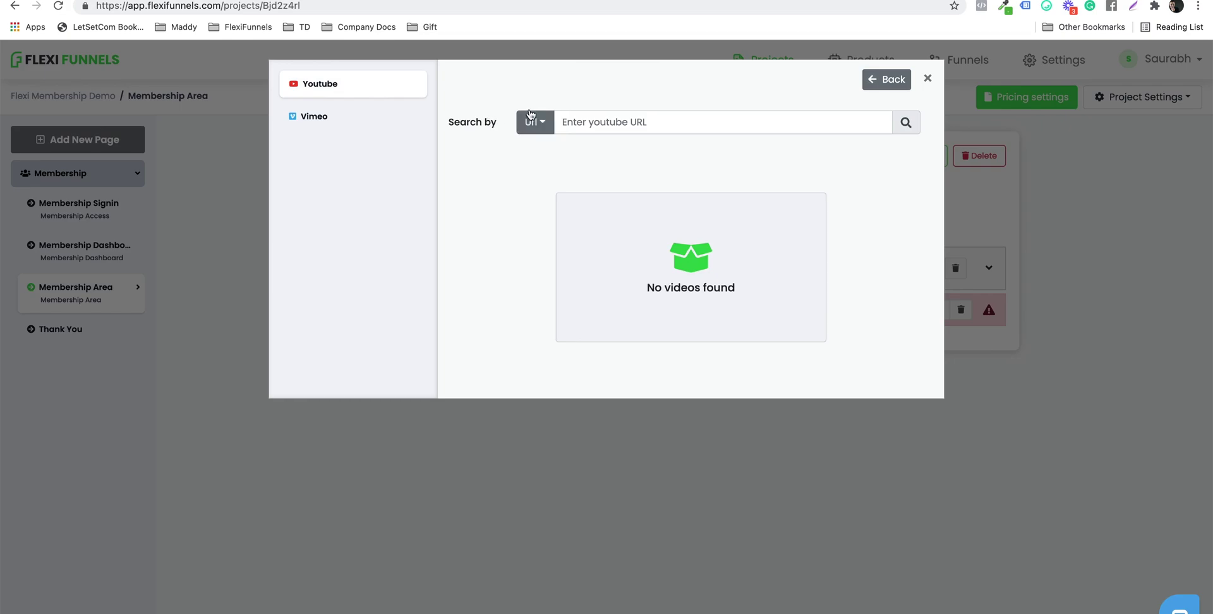
key("ctrl+Tab")
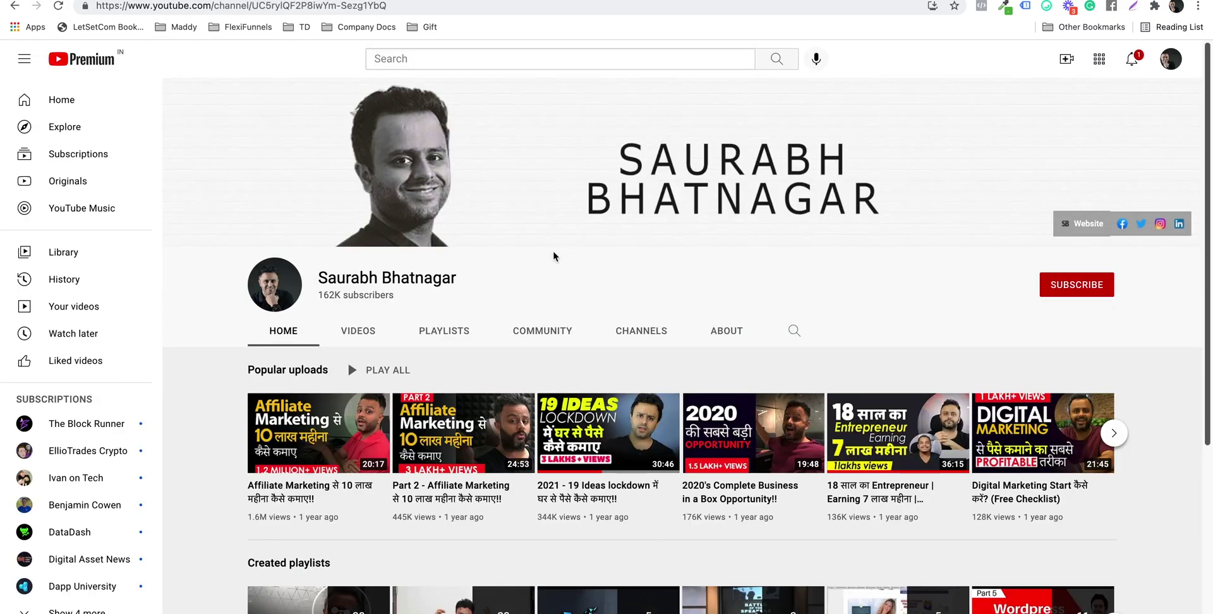
right_click(588, 421)
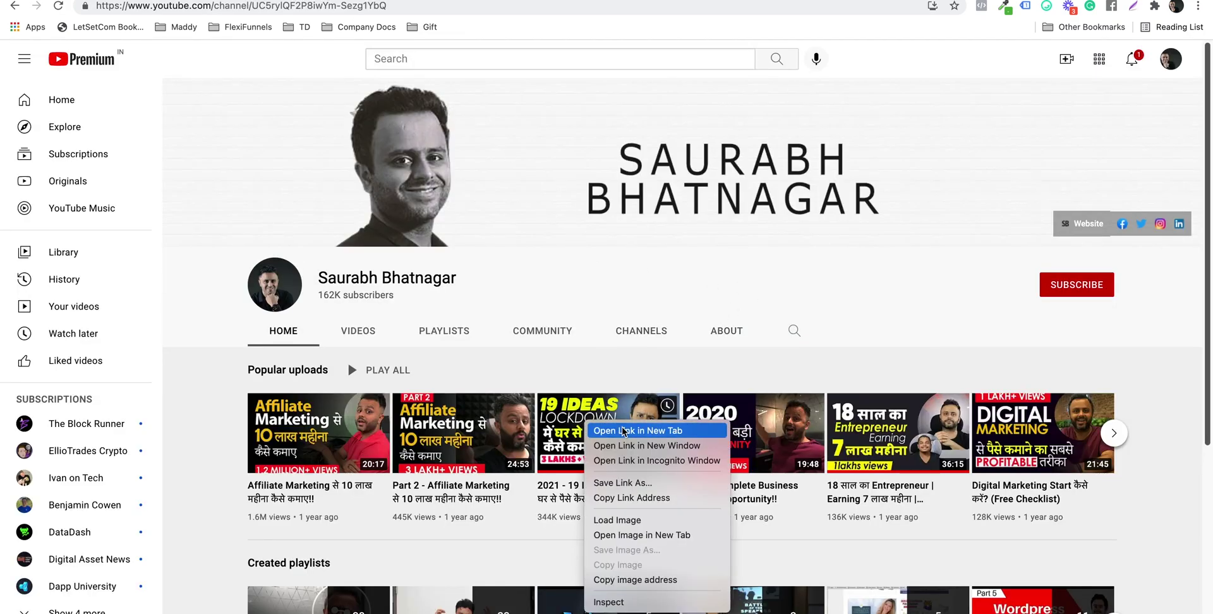
left_click(623, 432)
key("ctrl+Tab")
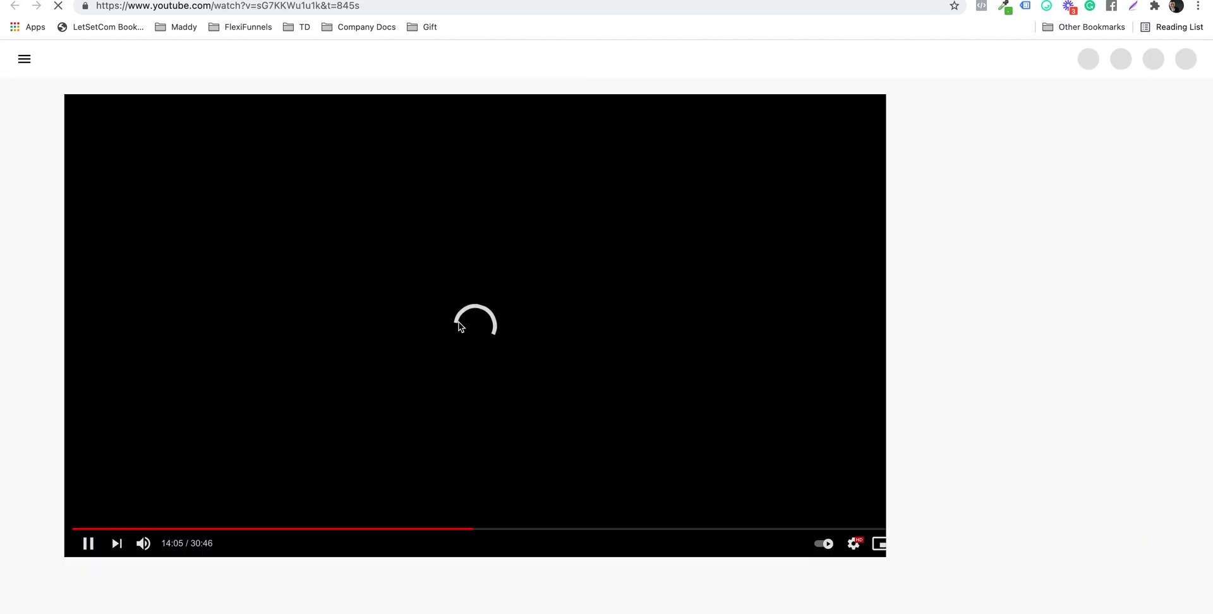
left_click(460, 326)
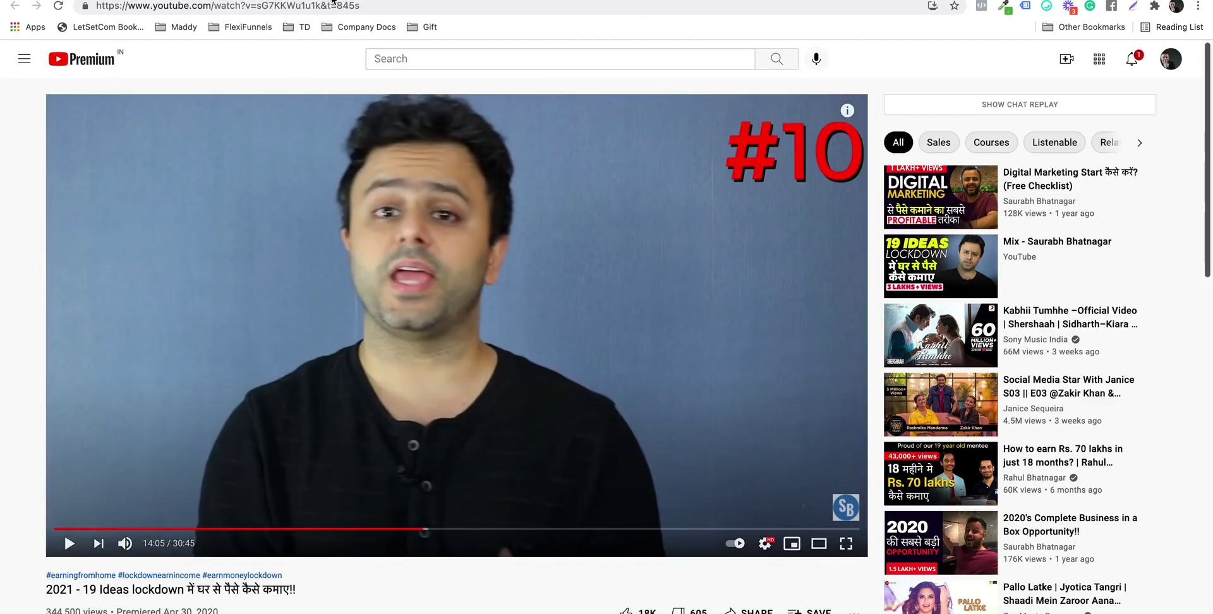
Copy the YouTube video's web address up to "&t", without the time value, and return to the lesson's video search
left_click(339, 5)
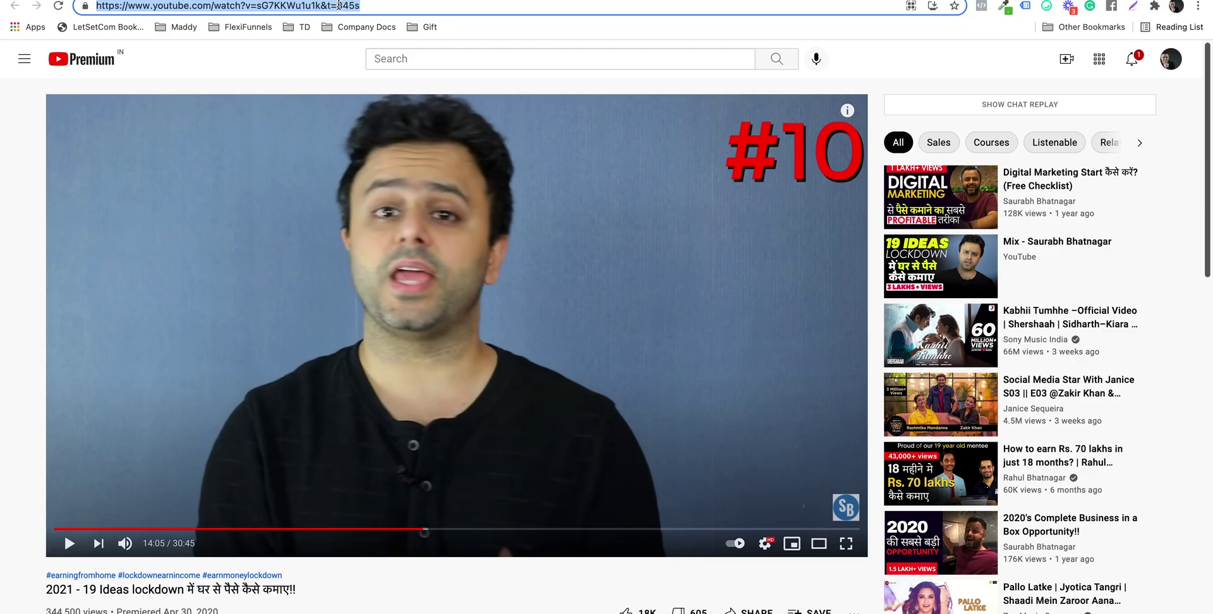
left_click(332, 5)
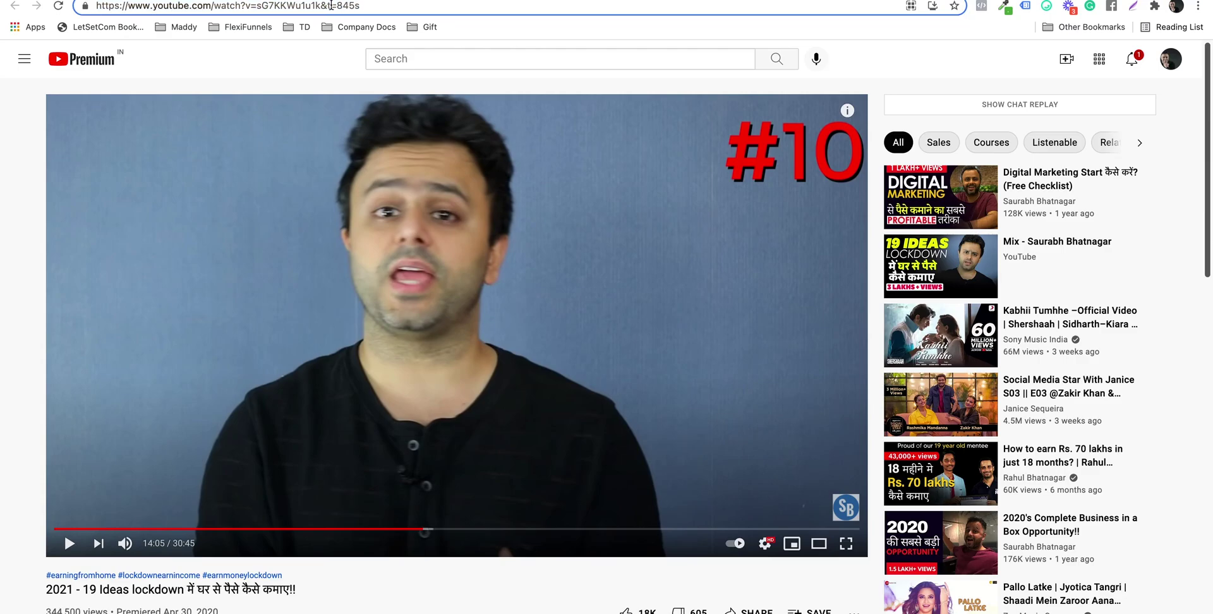
left_click_drag(333, 5, 19, 4)
key("ctrl+c")
key("ctrl+Tab")
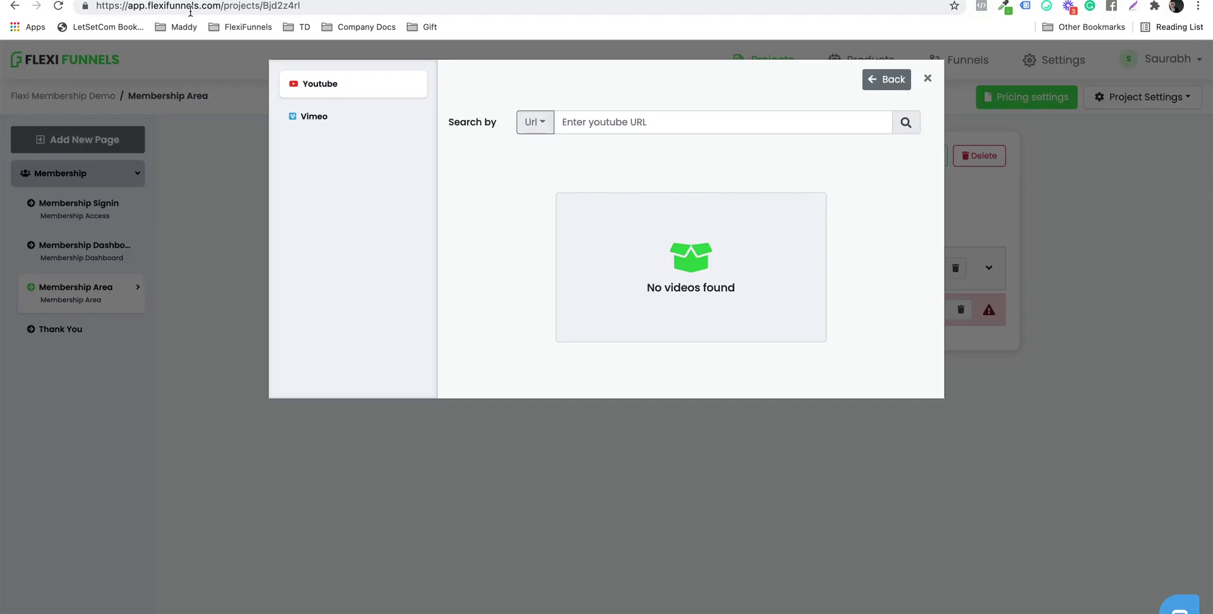
Look up the video by the copied YouTube URL, add it to the lesson, and close the video chooser
left_click(607, 124)
key("ctrl+v")
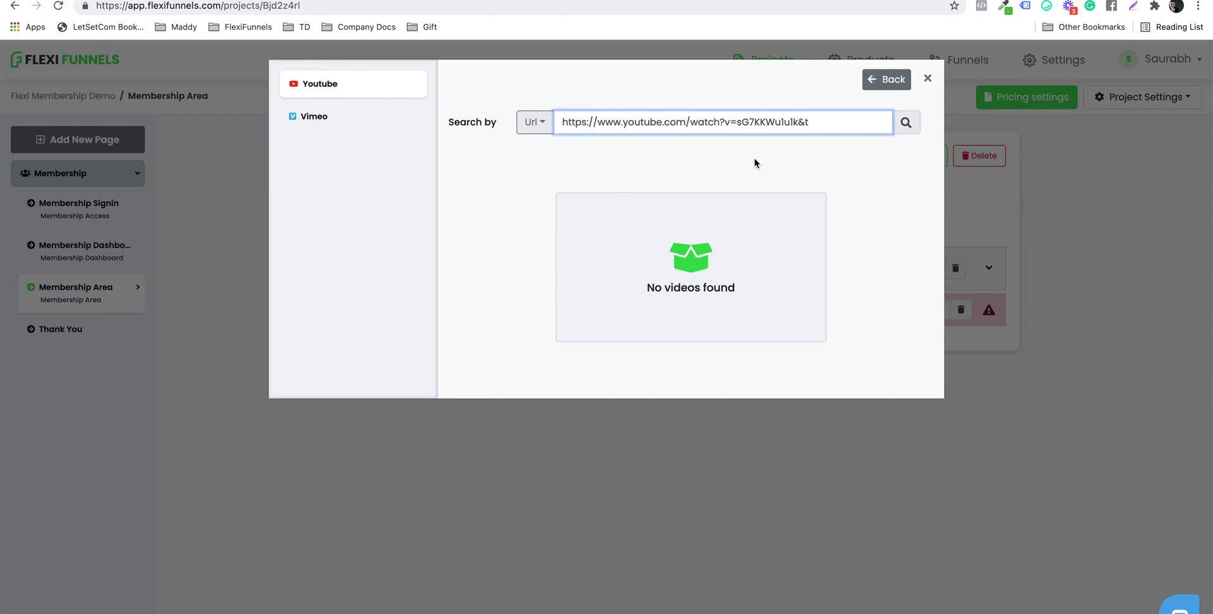
left_click(905, 123)
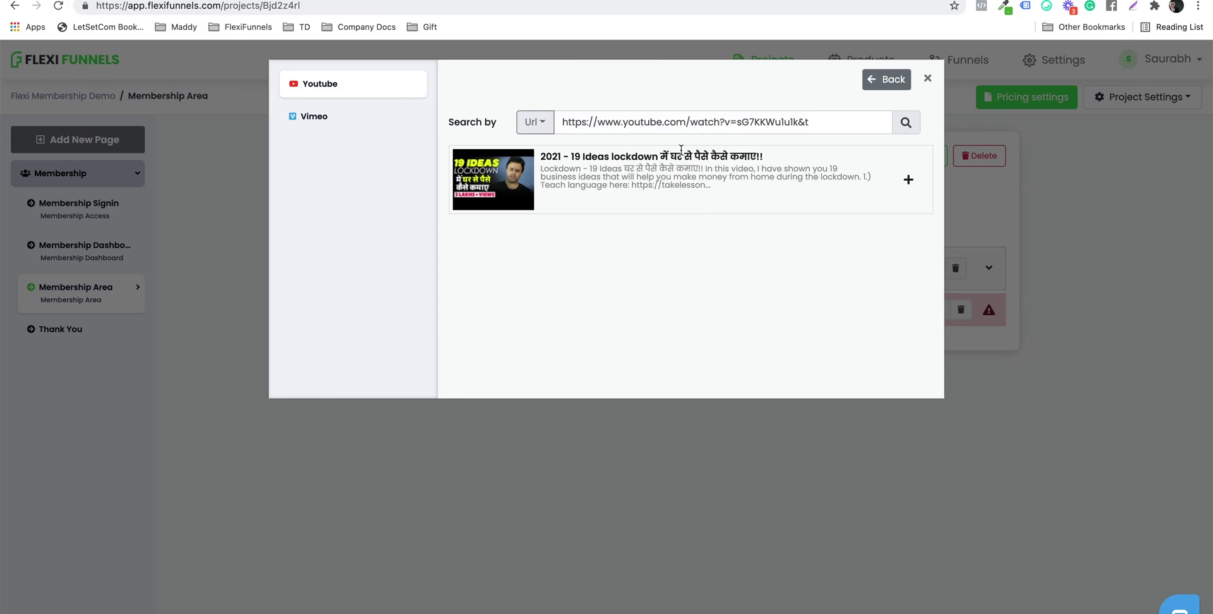
left_click(908, 181)
left_click(926, 79)
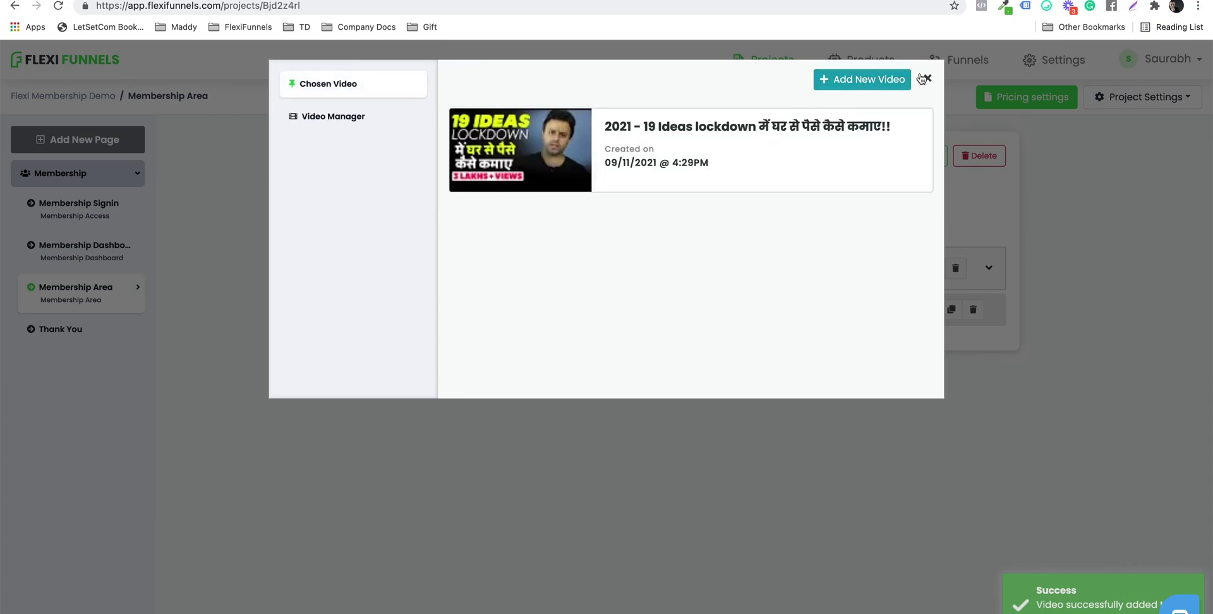
left_click(924, 80)
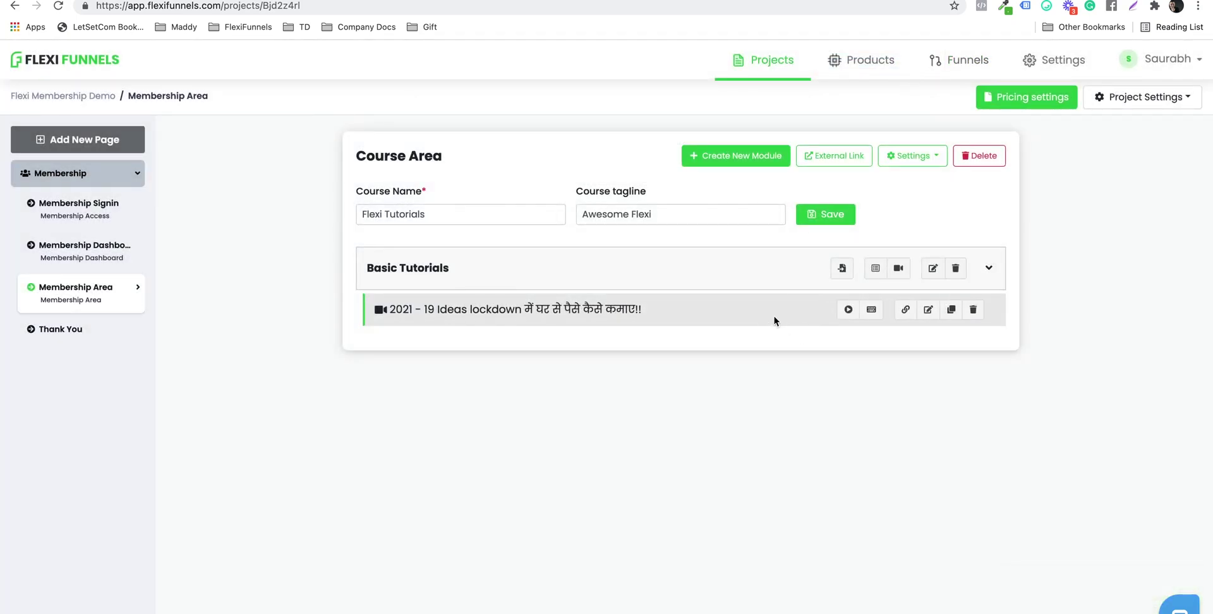
Open the video lesson's text content, and expand the full description on the video's YouTube page for comparison
left_click(872, 310)
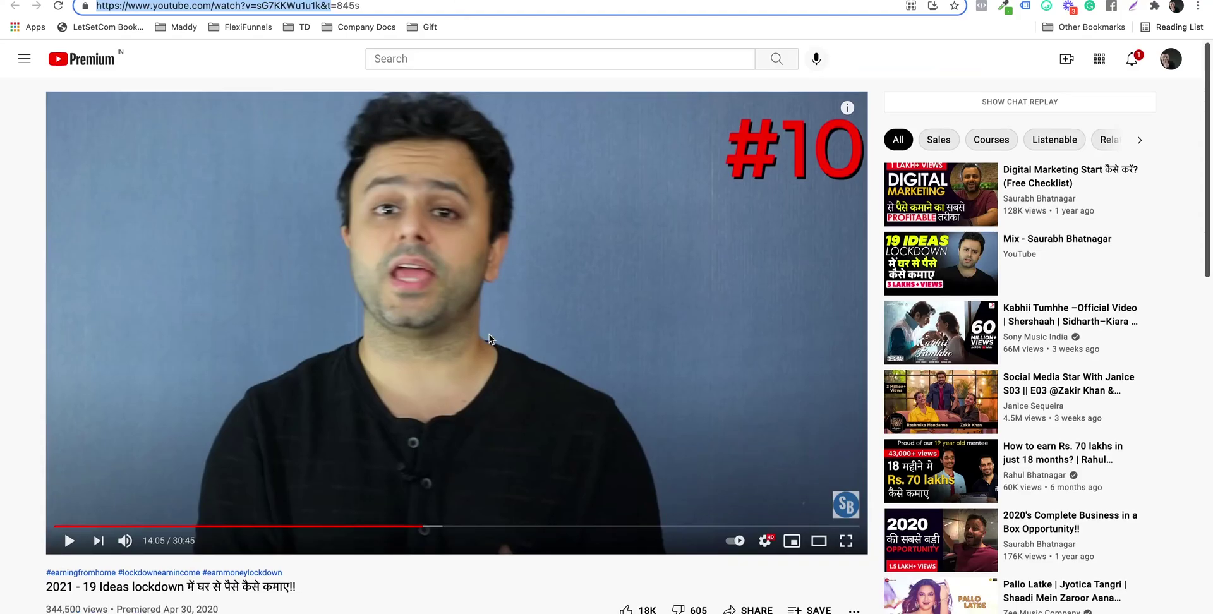
scroll(489, 333, "down", 5)
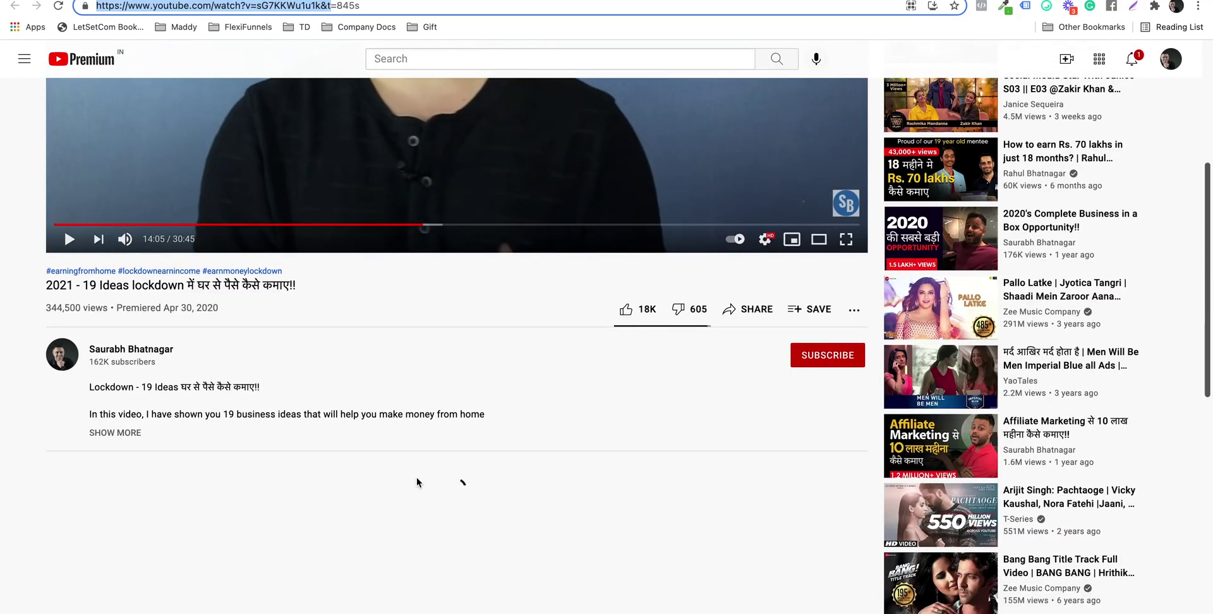
left_click(115, 432)
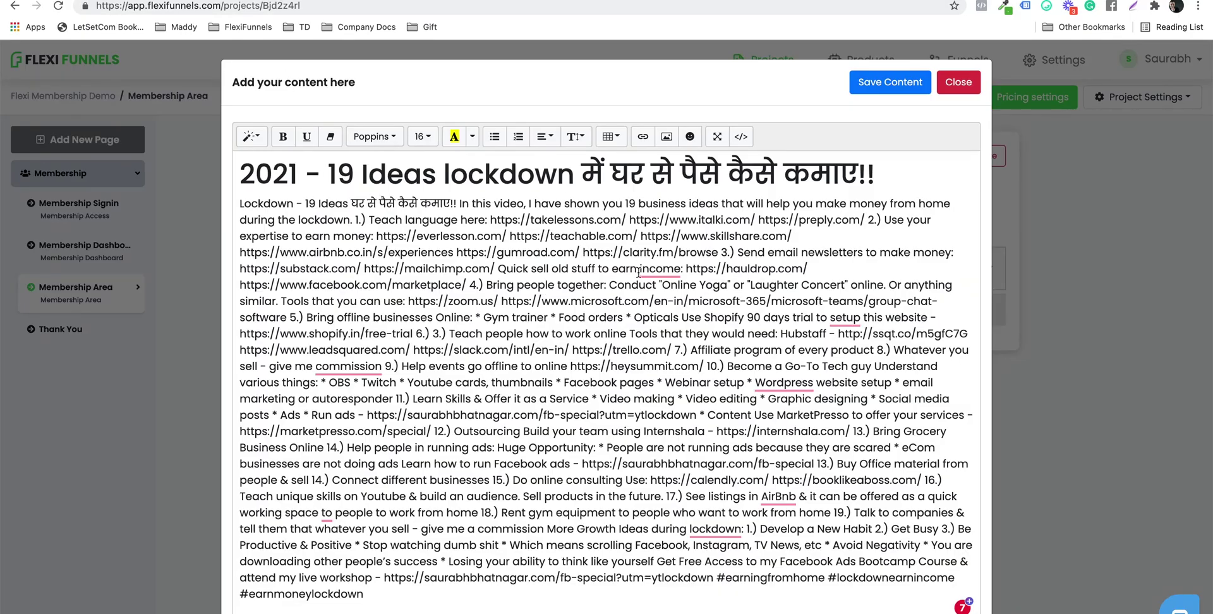
Break the lesson description into separate paragraphs after its heading line and after "during the lockdown.", with blank lines before item 1
left_click(459, 203)
key("Return")
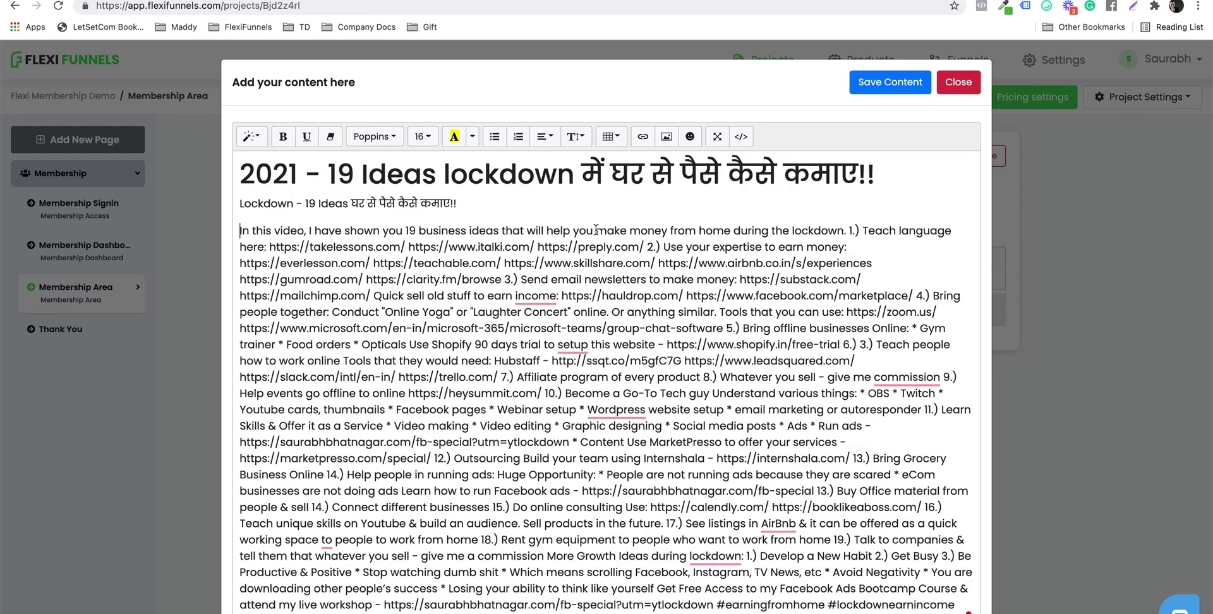
left_click(847, 230)
key("Return")
key("Return")
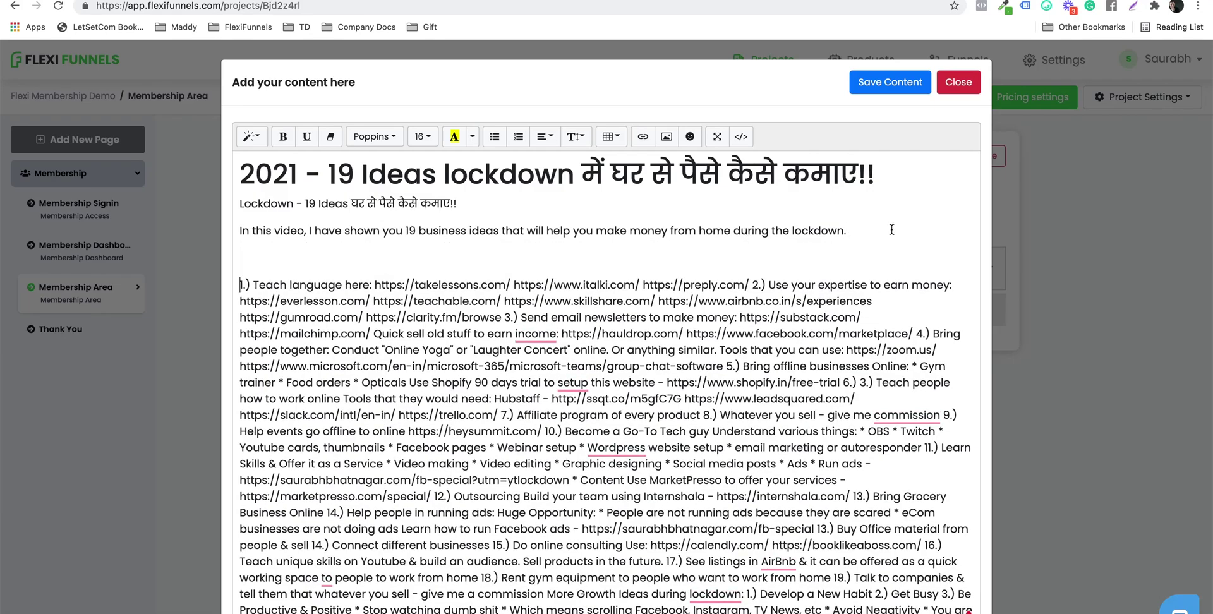
key("Return")
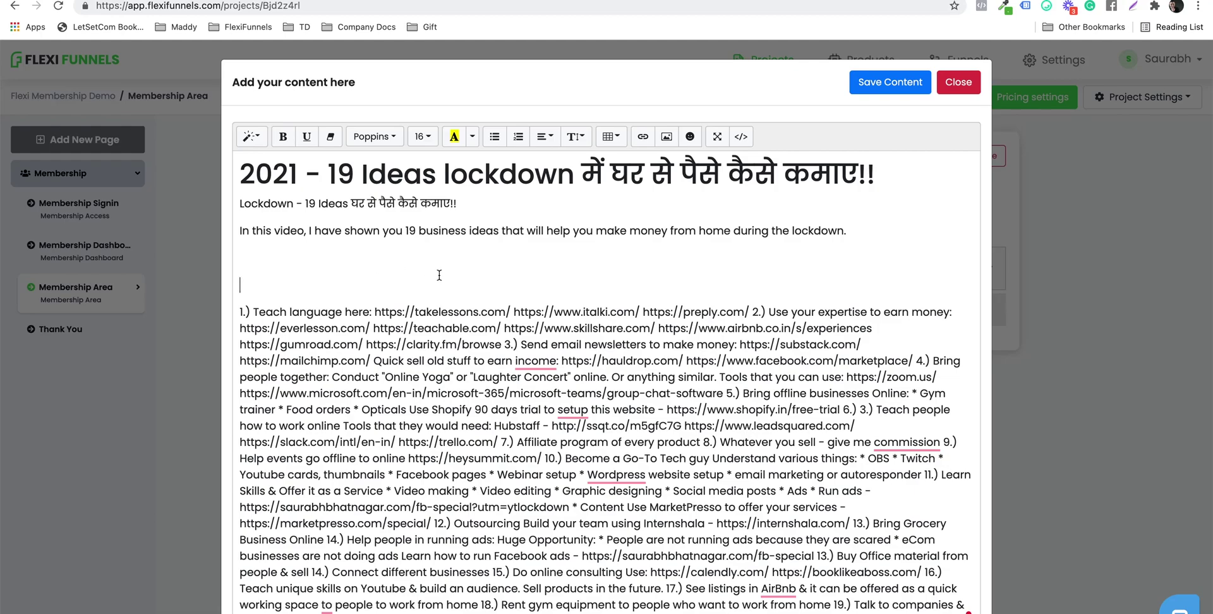
Delete the entire lesson text and undo the deletion
key("super+a")
key("BackSpace")
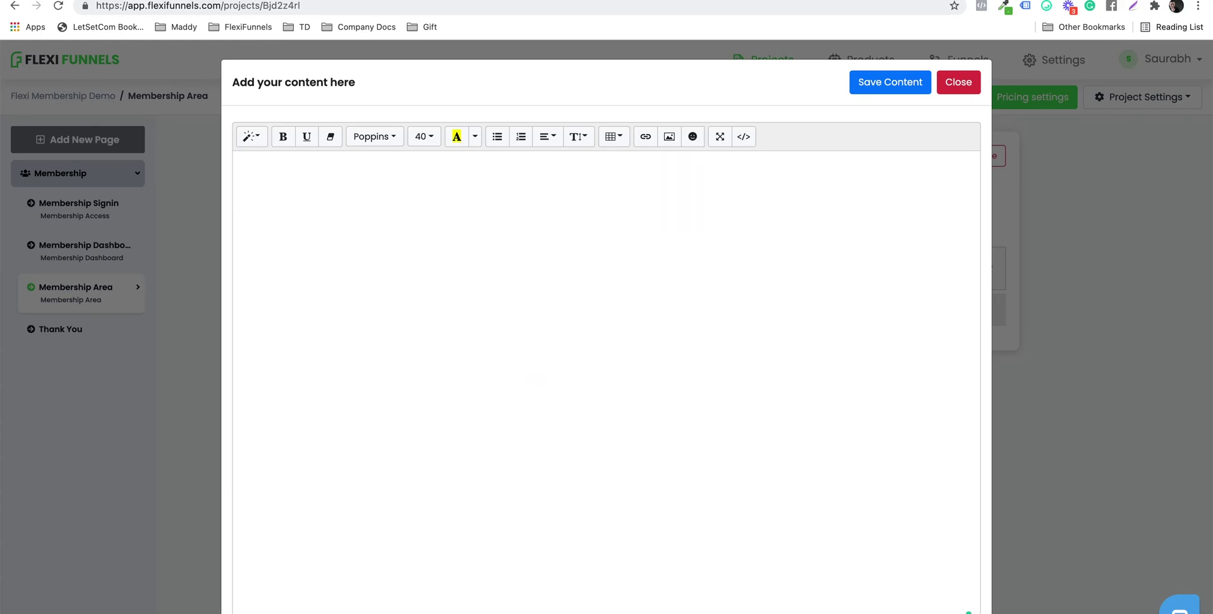
key("super+z")
Remove the extra blank line above "1.) Teach language here", save the lesson content and close the editor
left_click(362, 276)
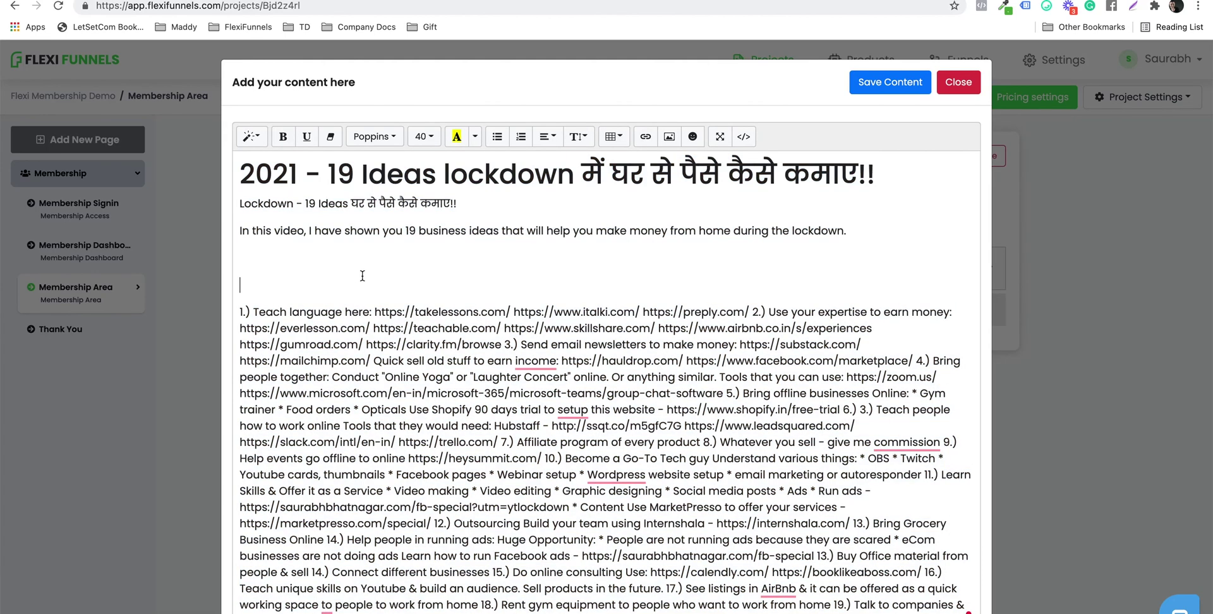
key("BackSpace")
left_click(892, 86)
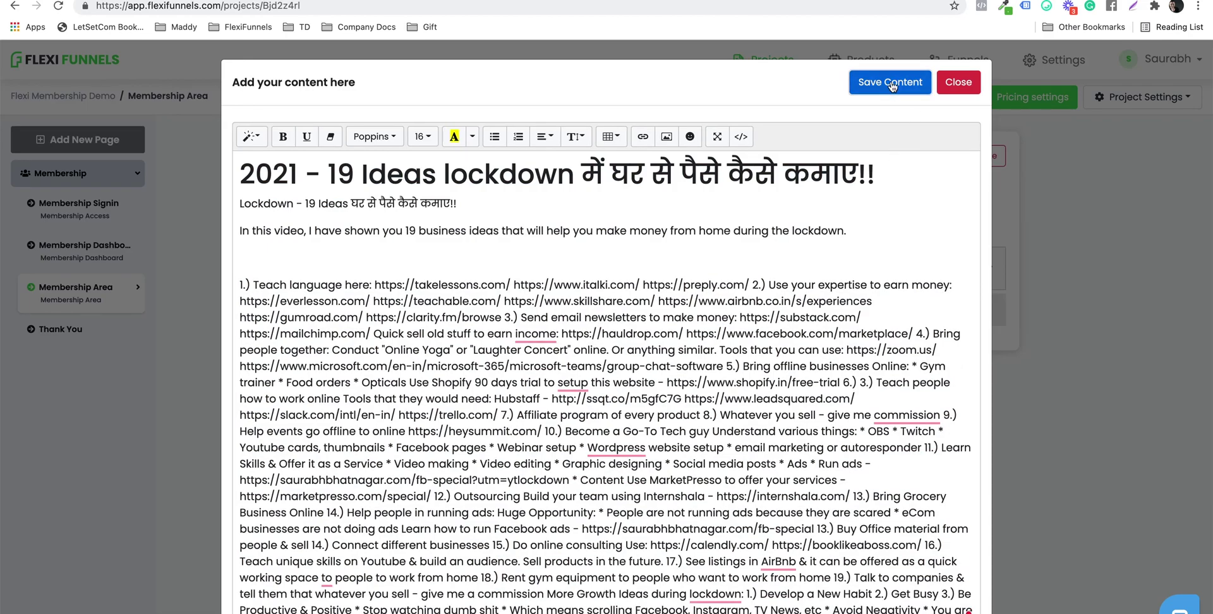
left_click(948, 89)
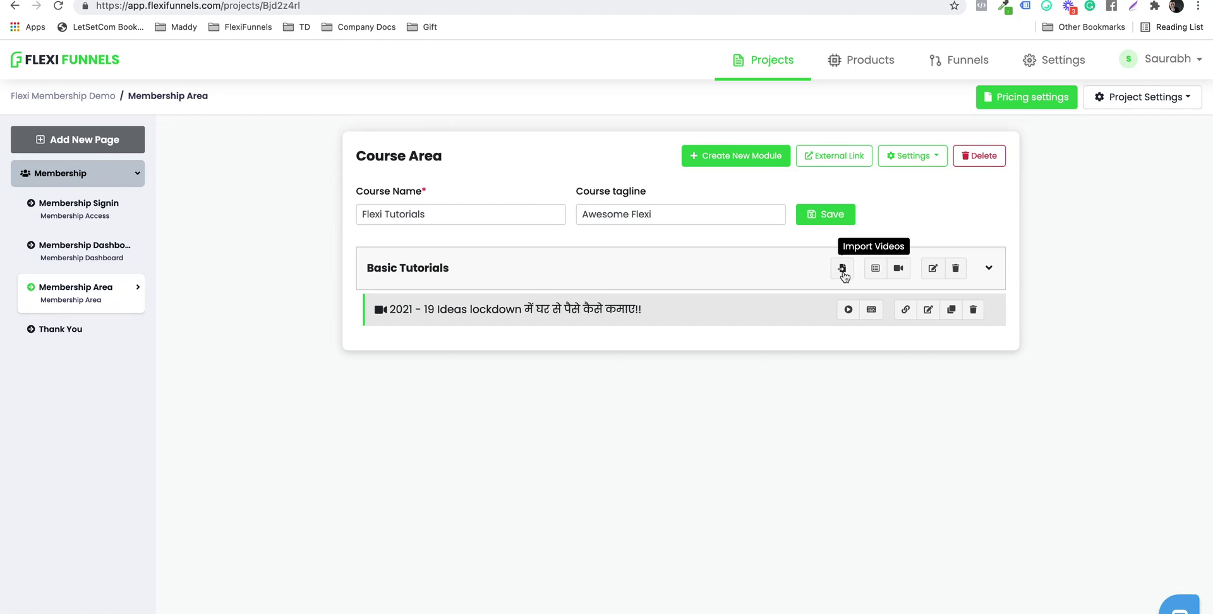
Add a content lesson to the Basic Tutorials module with the text "Hi this is content lesson", save it and close the editor
left_click(875, 275)
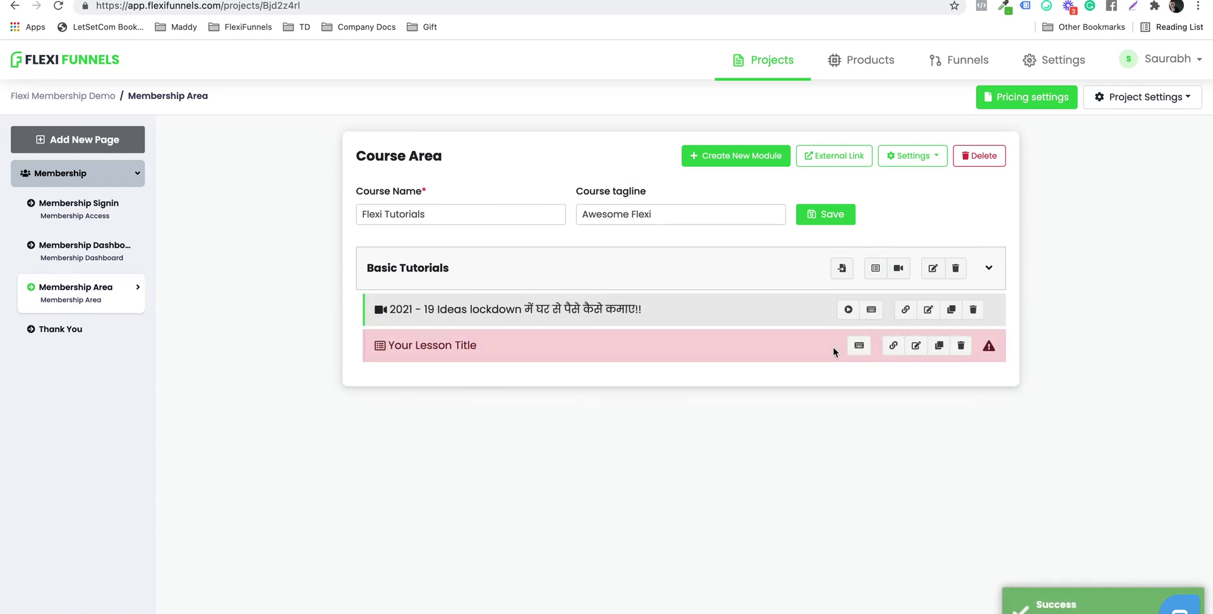
left_click(857, 347)
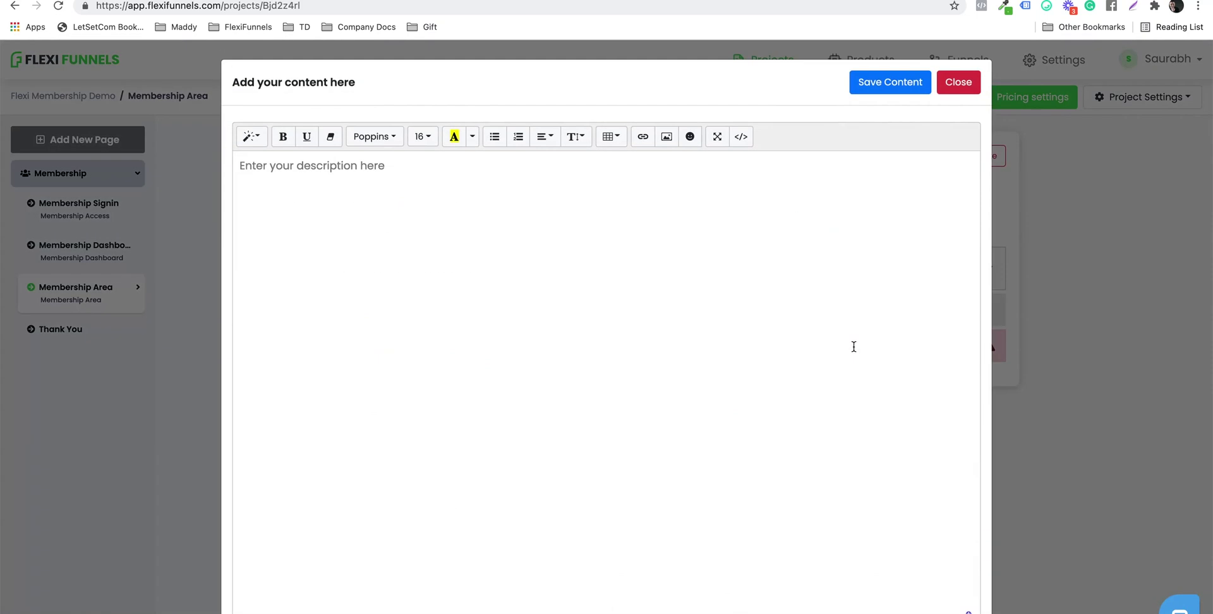
left_click(489, 253)
type("Hi this is ")
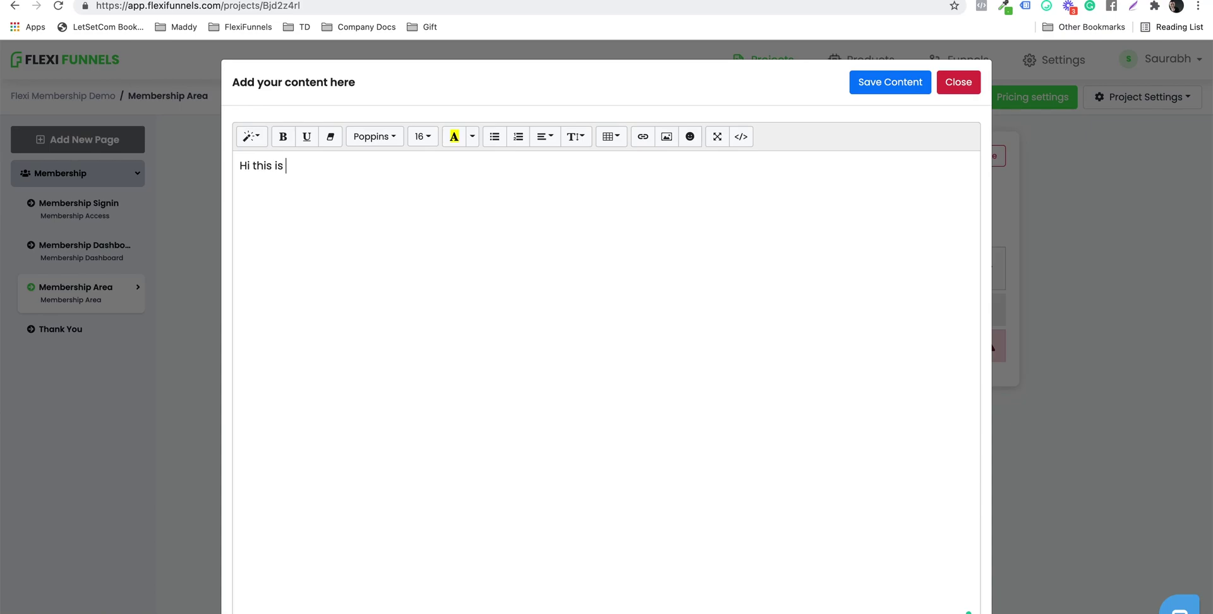
type("conyent lesson")
scroll(897, 209, "down", 1)
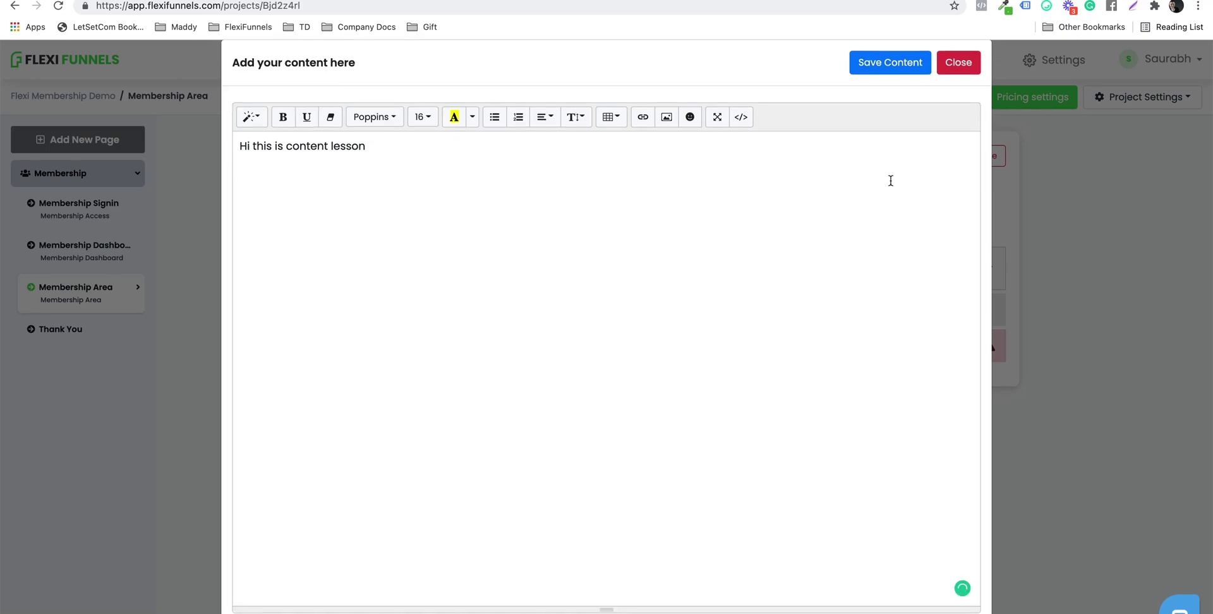
left_click(876, 64)
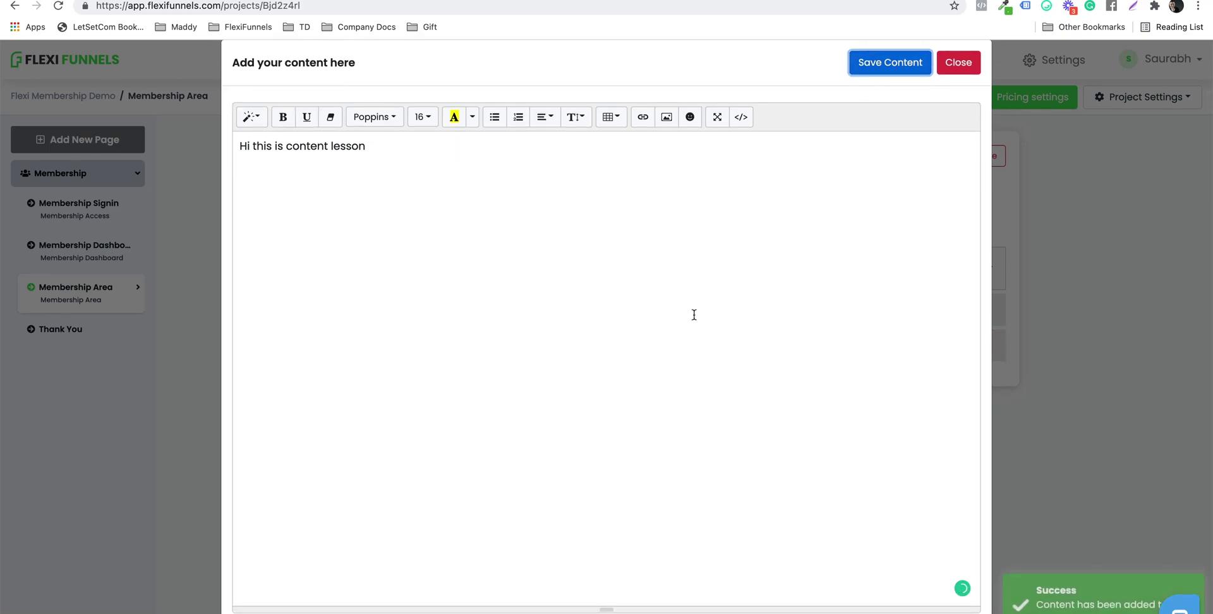
scroll(924, 129, "up", 1)
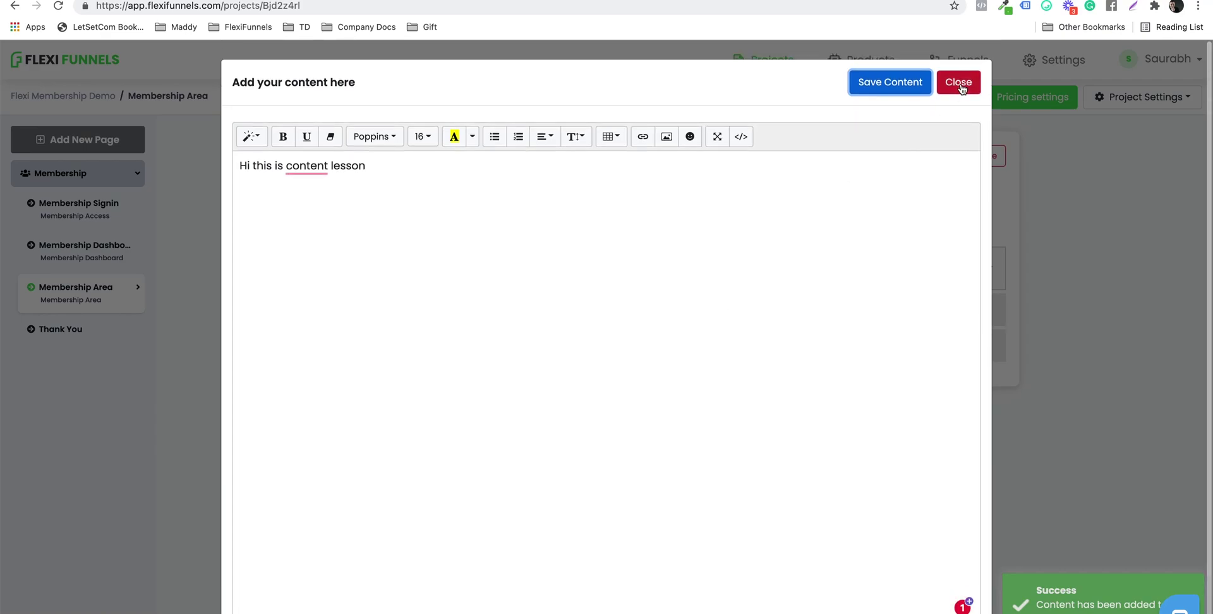
left_click(958, 82)
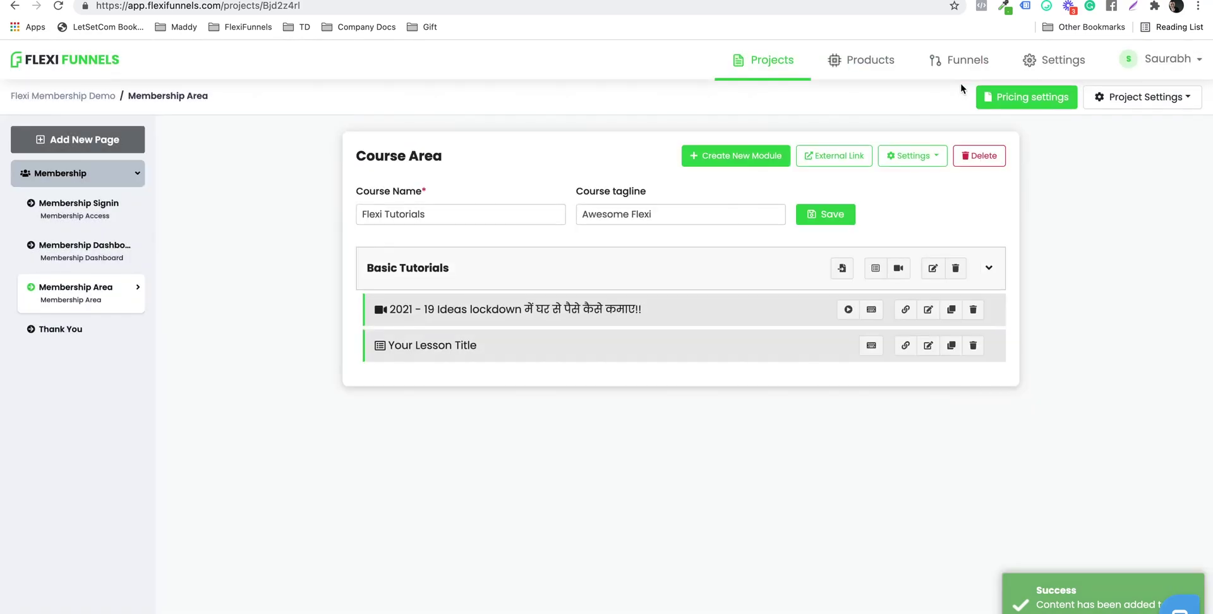
Add a video lesson to the Basic Tutorials module, and copy the video link of the first recent video on vimeo.com in a new browser tab
left_click(900, 273)
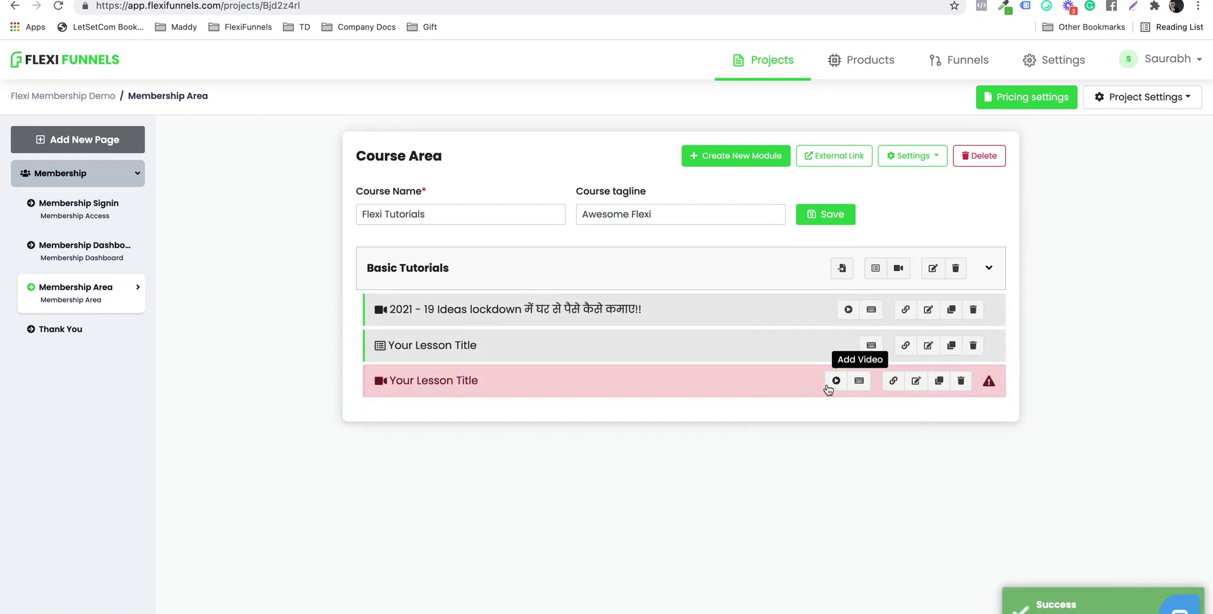
left_click(835, 380)
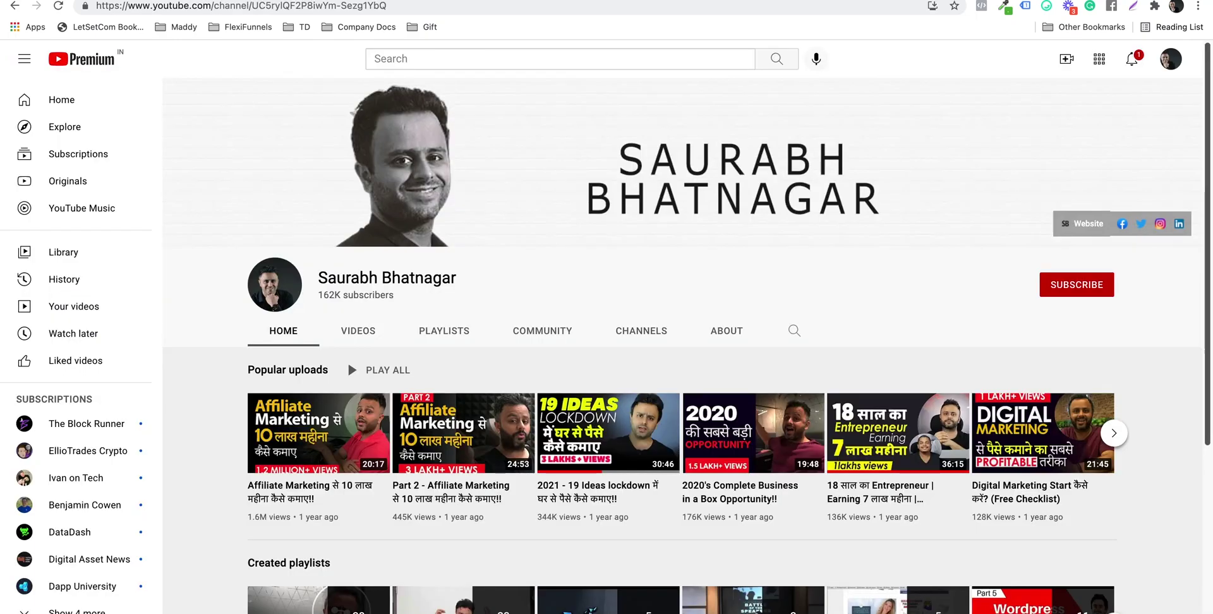
key("ctrl+t")
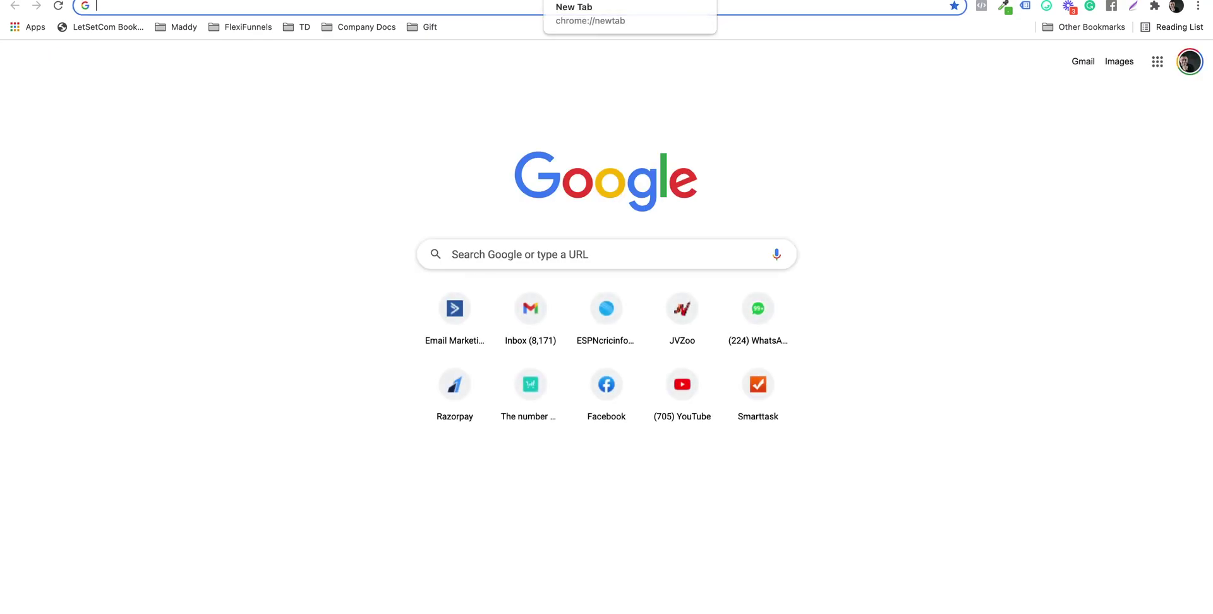
type("vimeo.com")
key("Return")
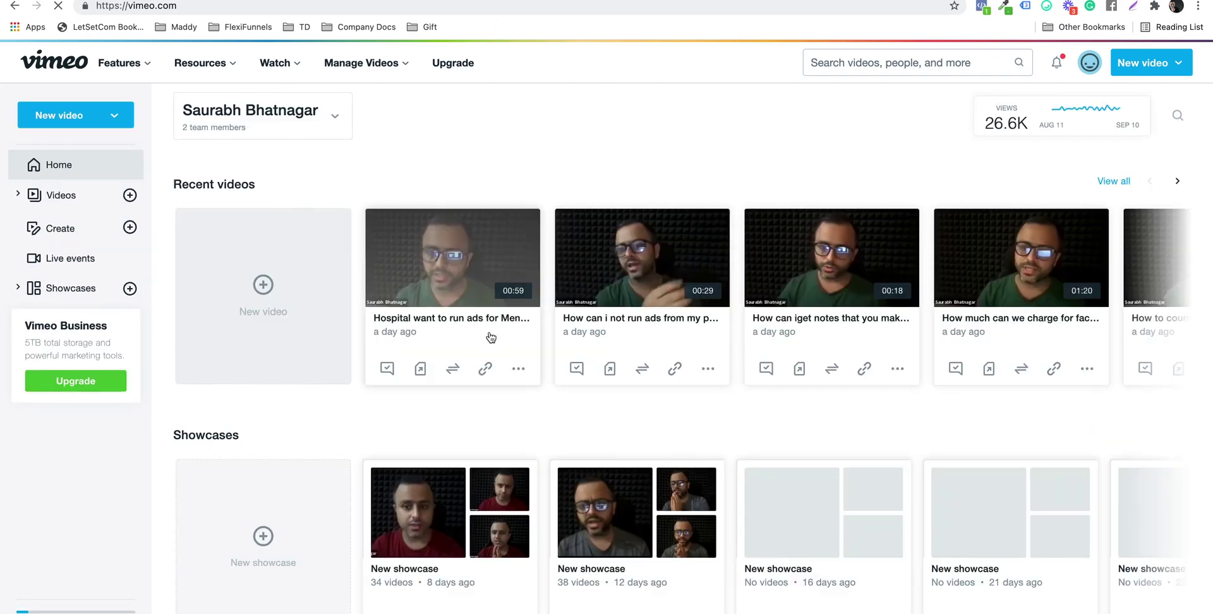
left_click(485, 373)
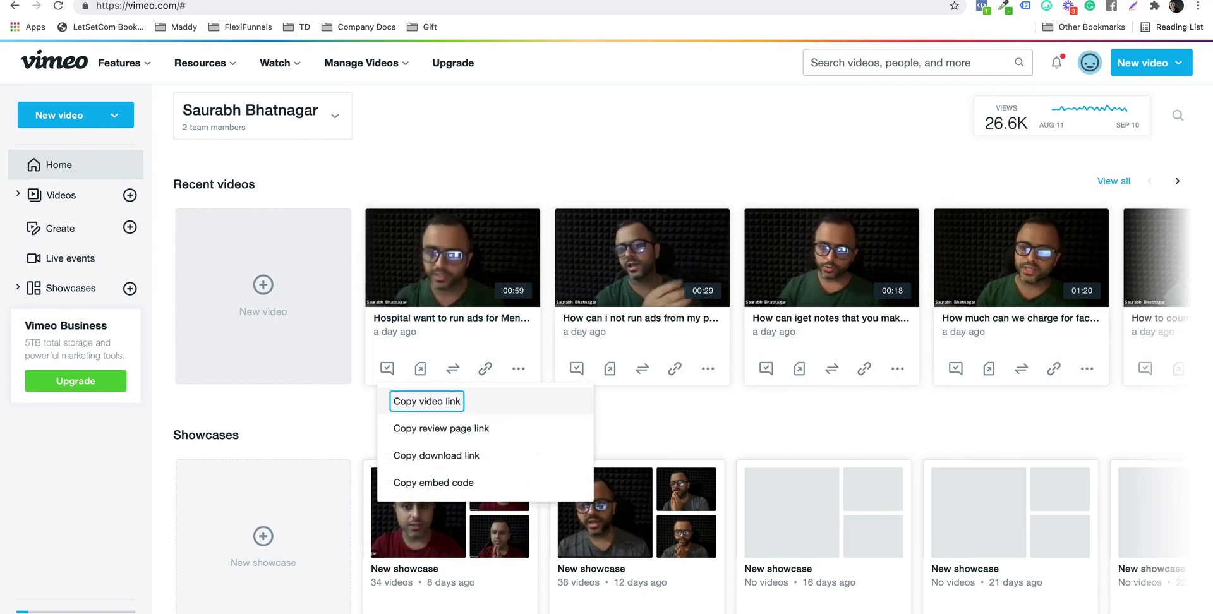
left_click(460, 403)
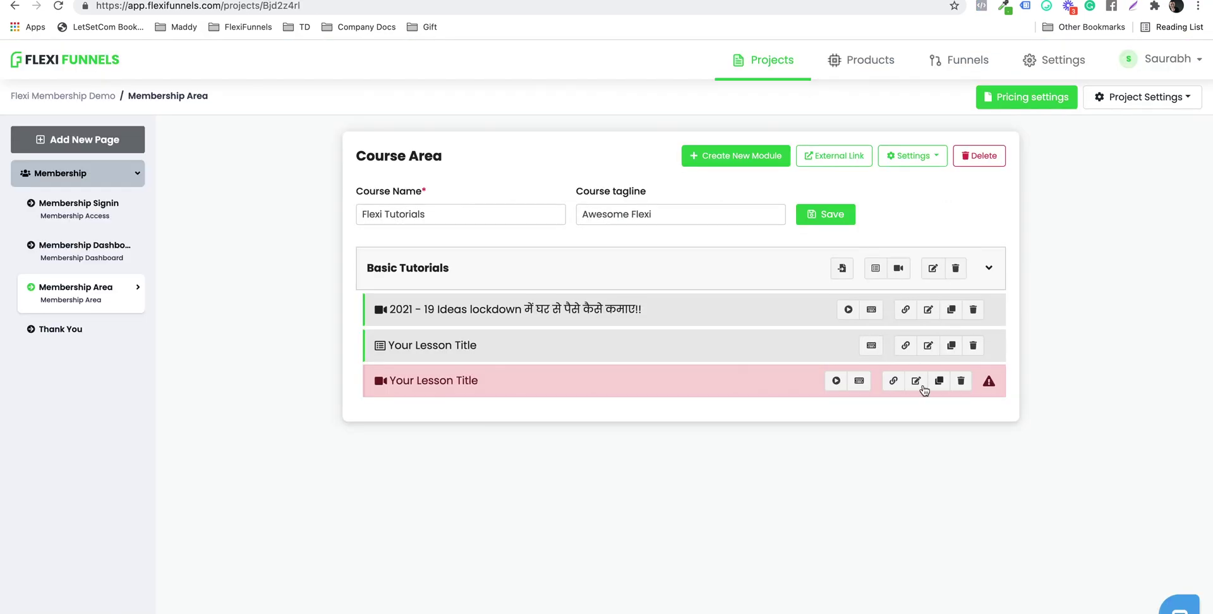
left_click(830, 382)
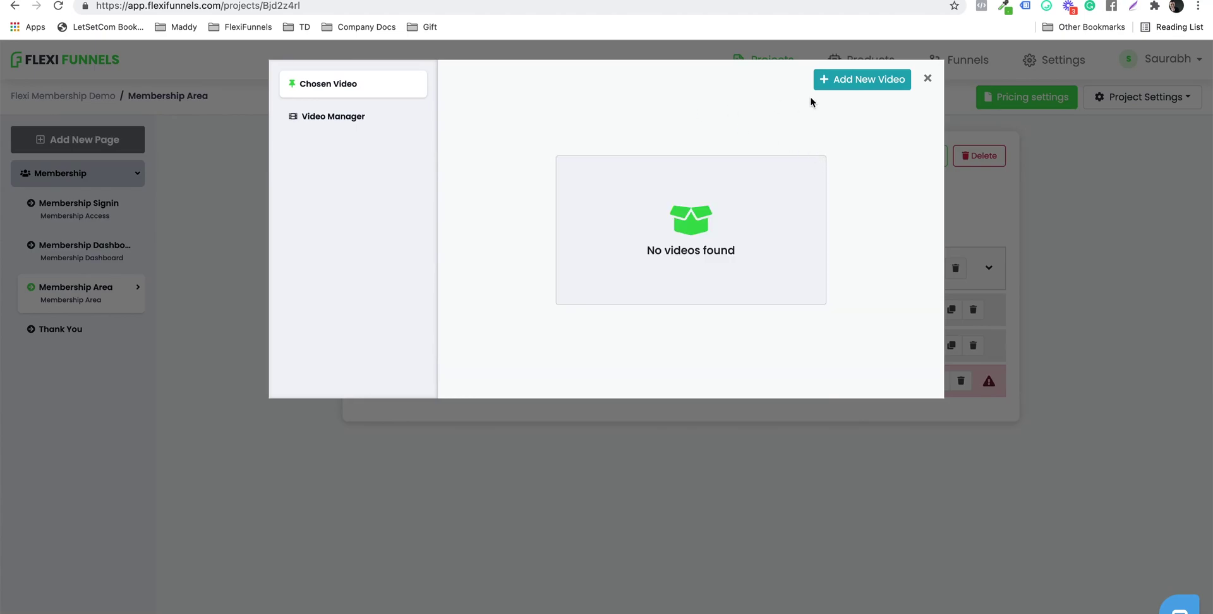
left_click(828, 77)
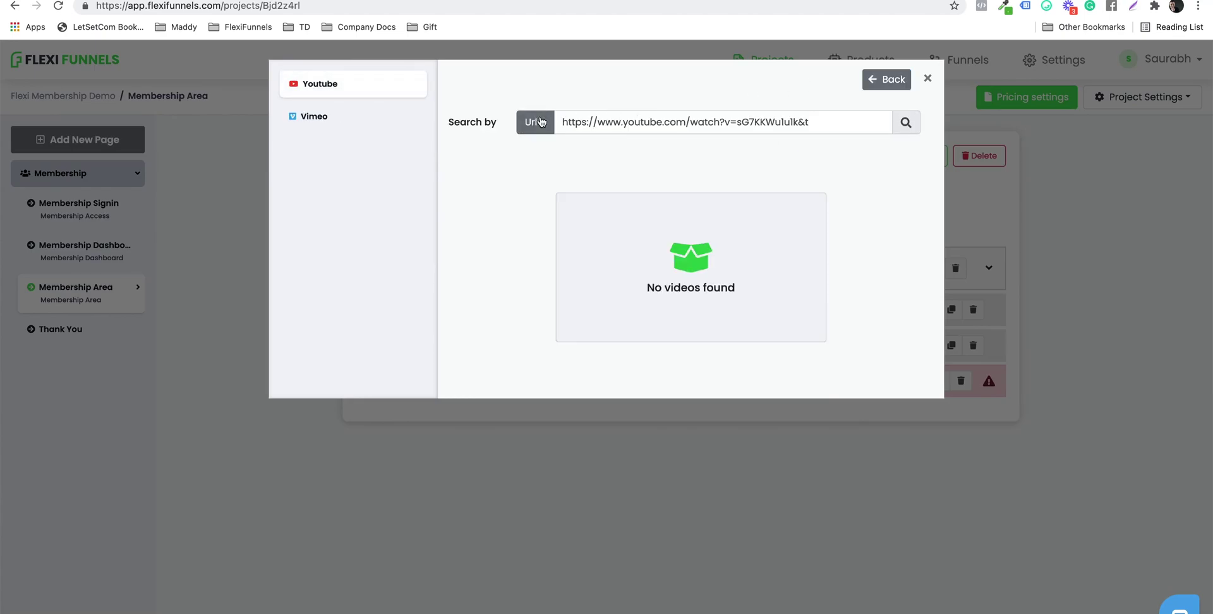
left_click(338, 123)
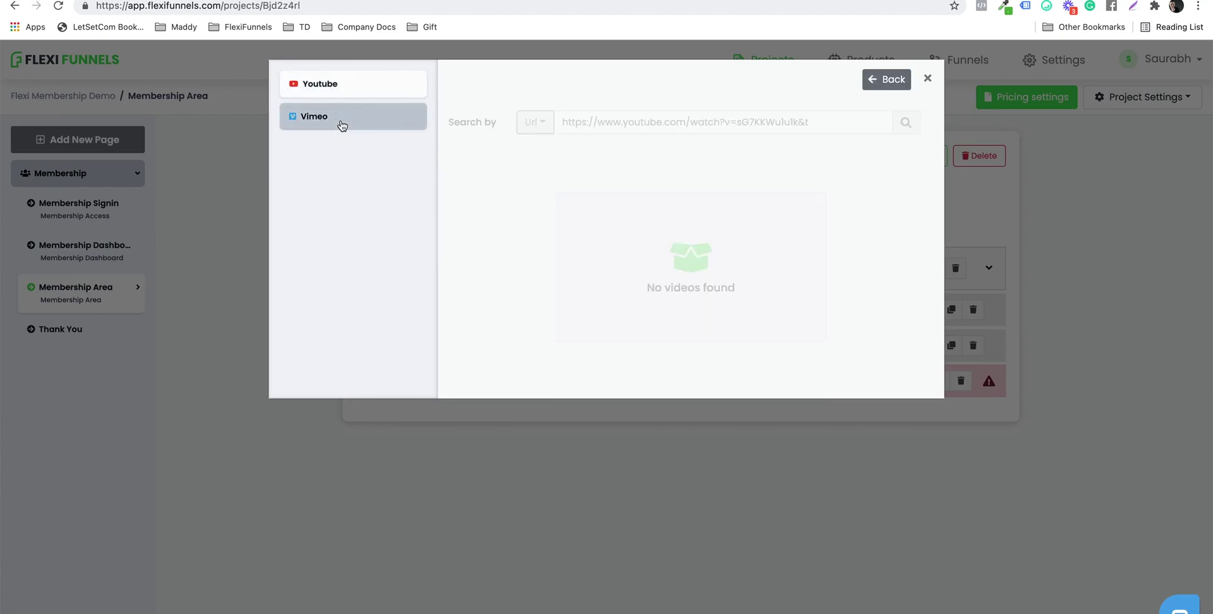
left_click(602, 122)
key("super+v")
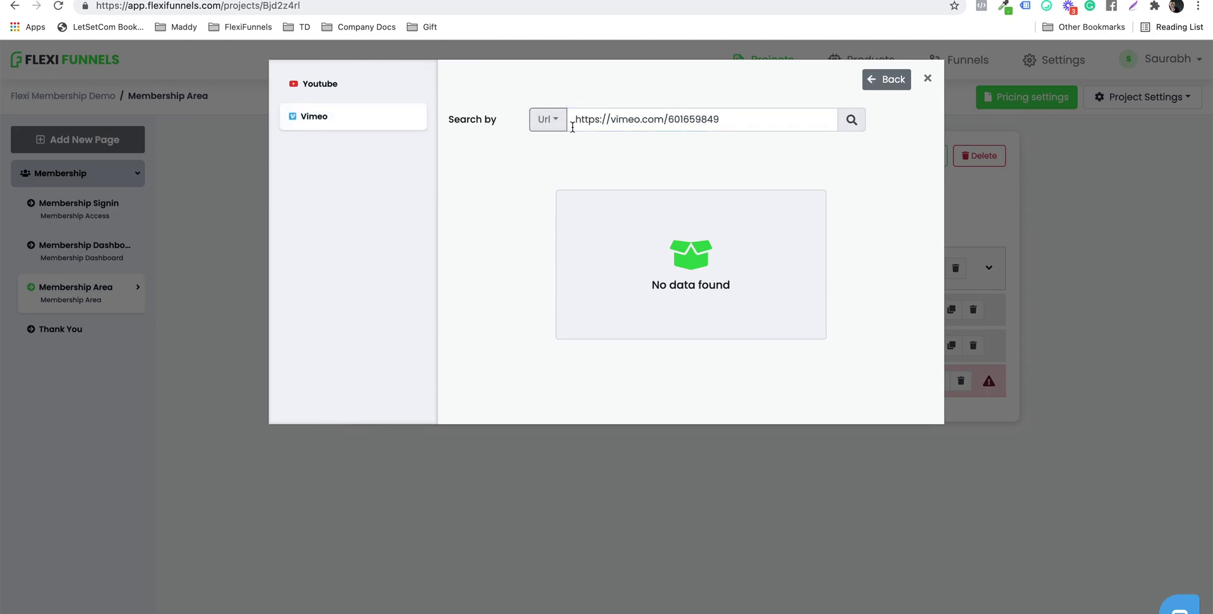
Check the search-by options offered for Vimeo and YouTube videos, and return to the Vimeo search
left_click(552, 121)
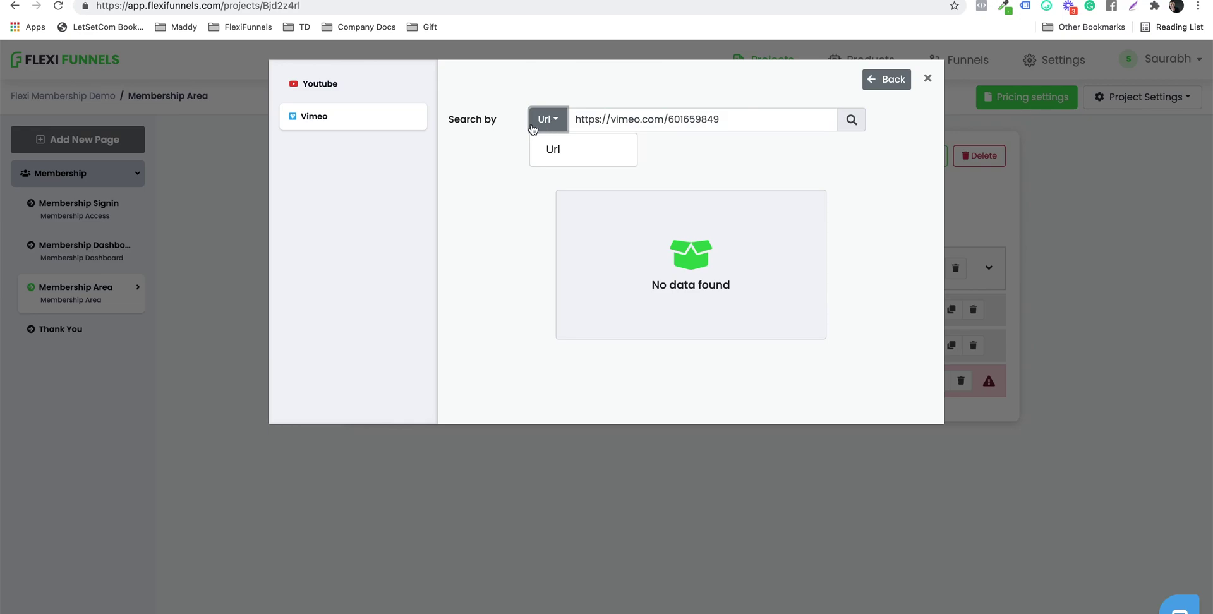
left_click(393, 93)
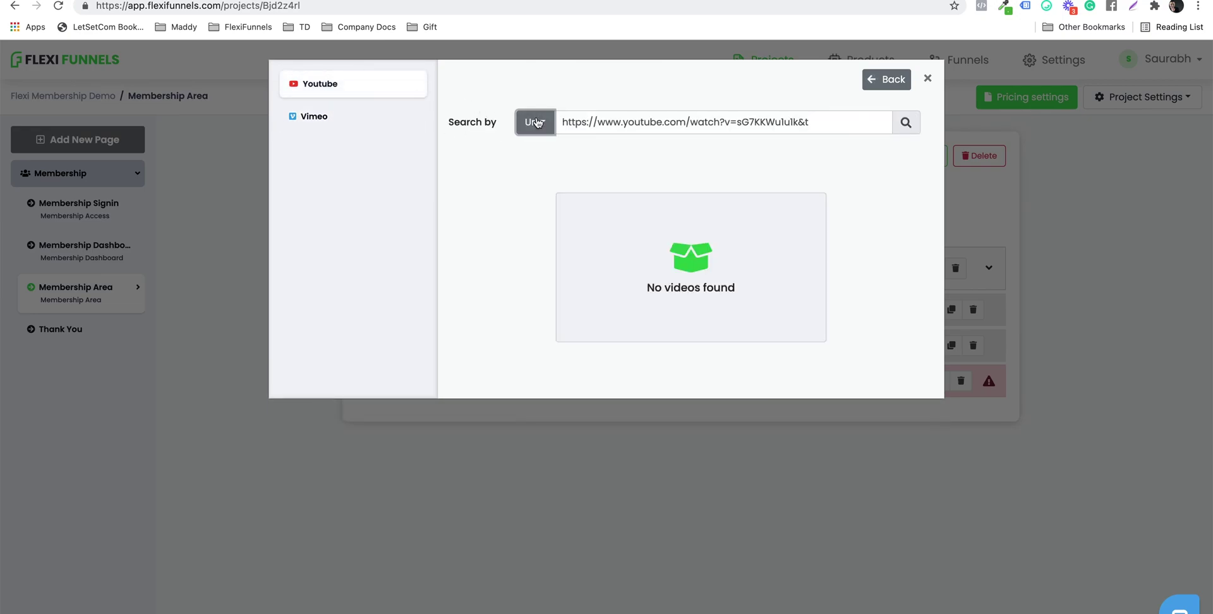
left_click(314, 122)
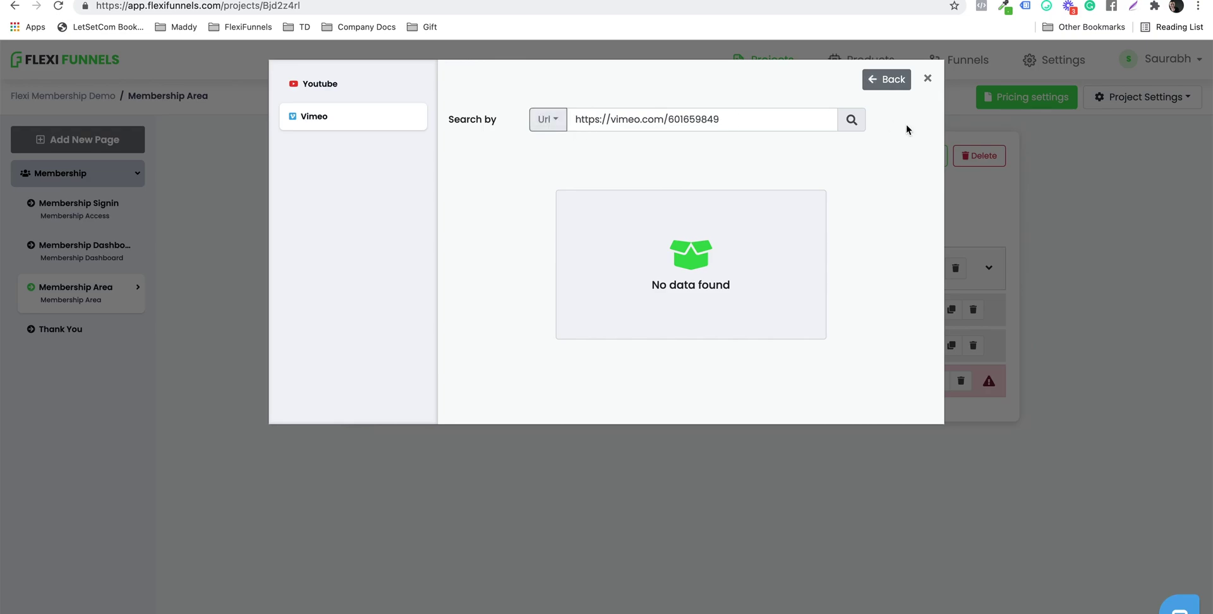
Look up the Vimeo video by its URL and add the "Hospital want to run ads" video to the lesson
left_click(857, 120)
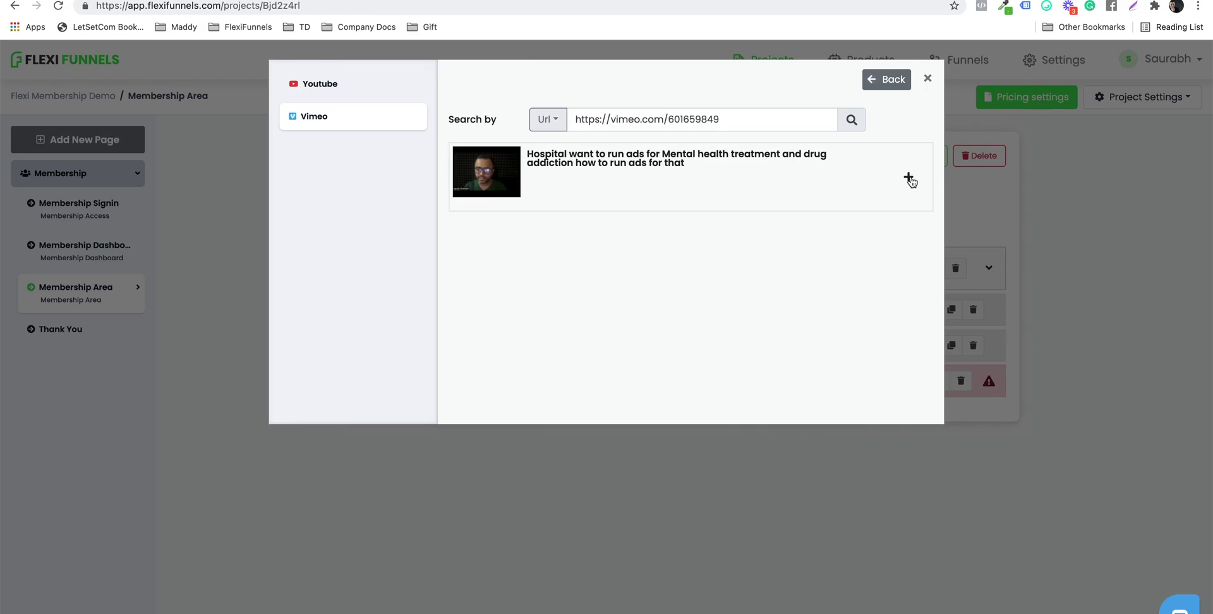
left_click(908, 179)
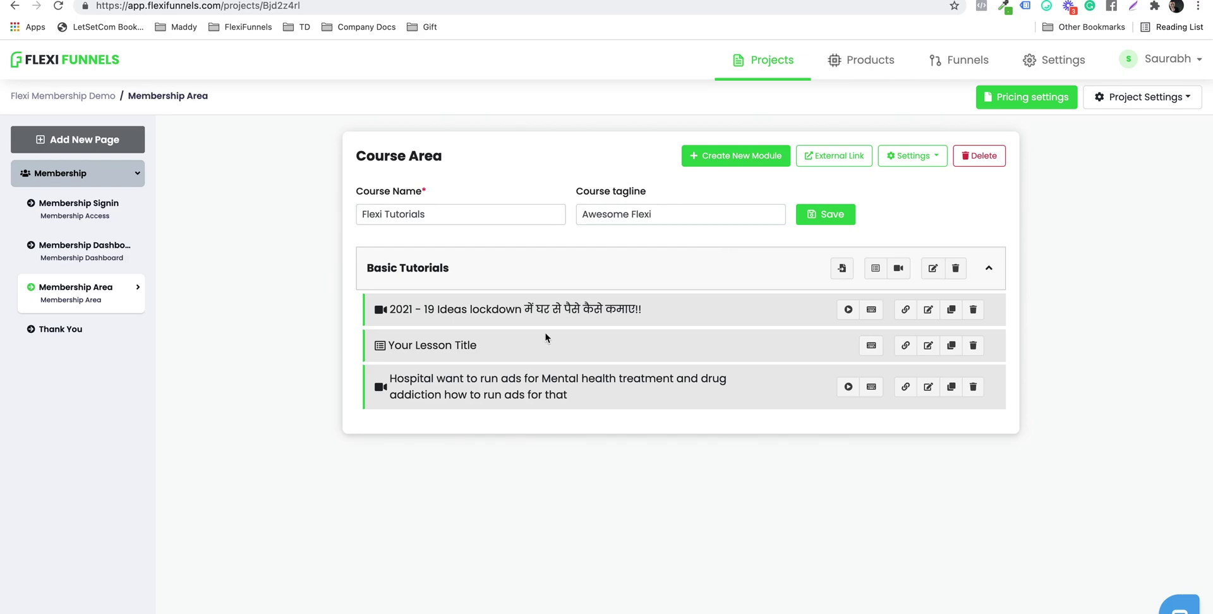
Create a new module titled "Flexi Advanced Videos" with the description "advanced tutorials" and save it
left_click(723, 160)
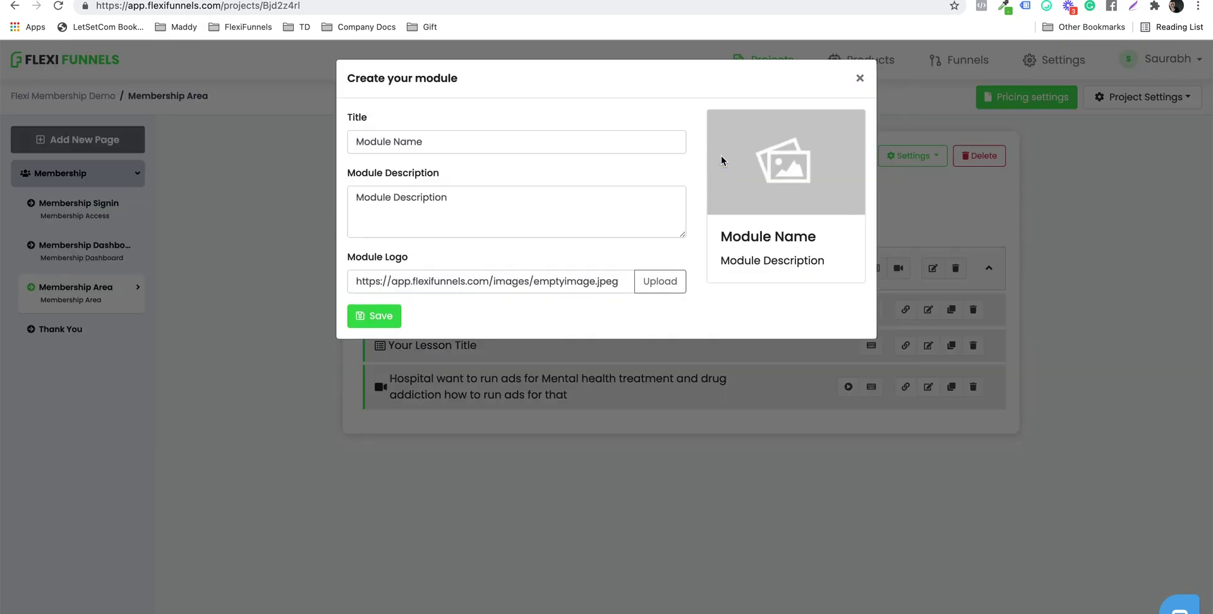
left_click(457, 152)
triple_click(458, 151)
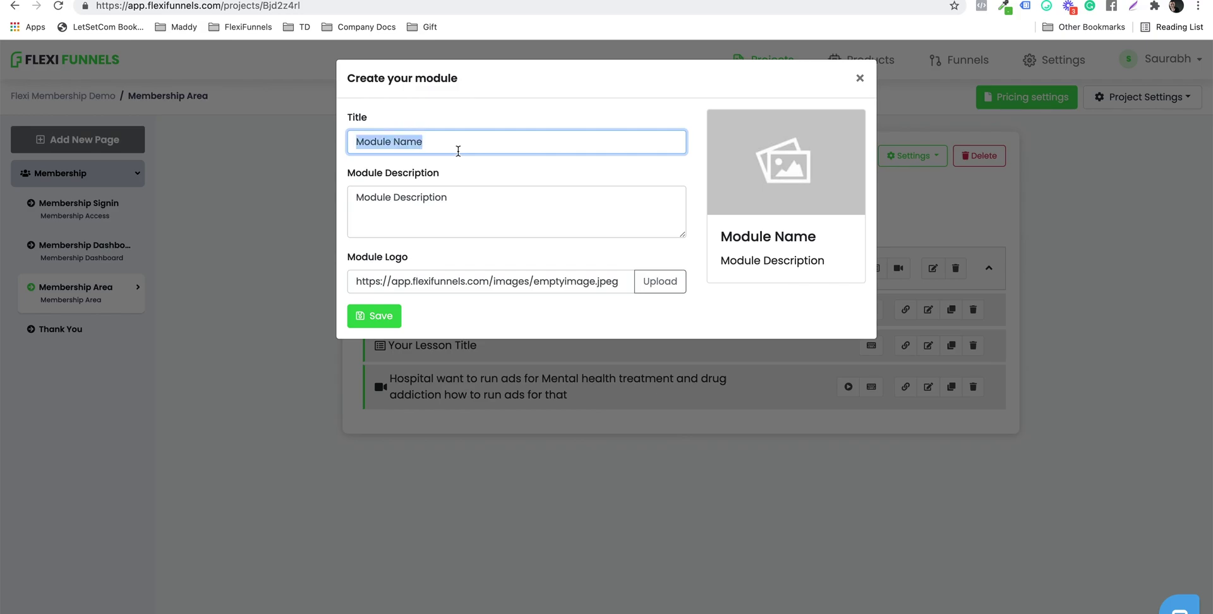
type("Flexi ")
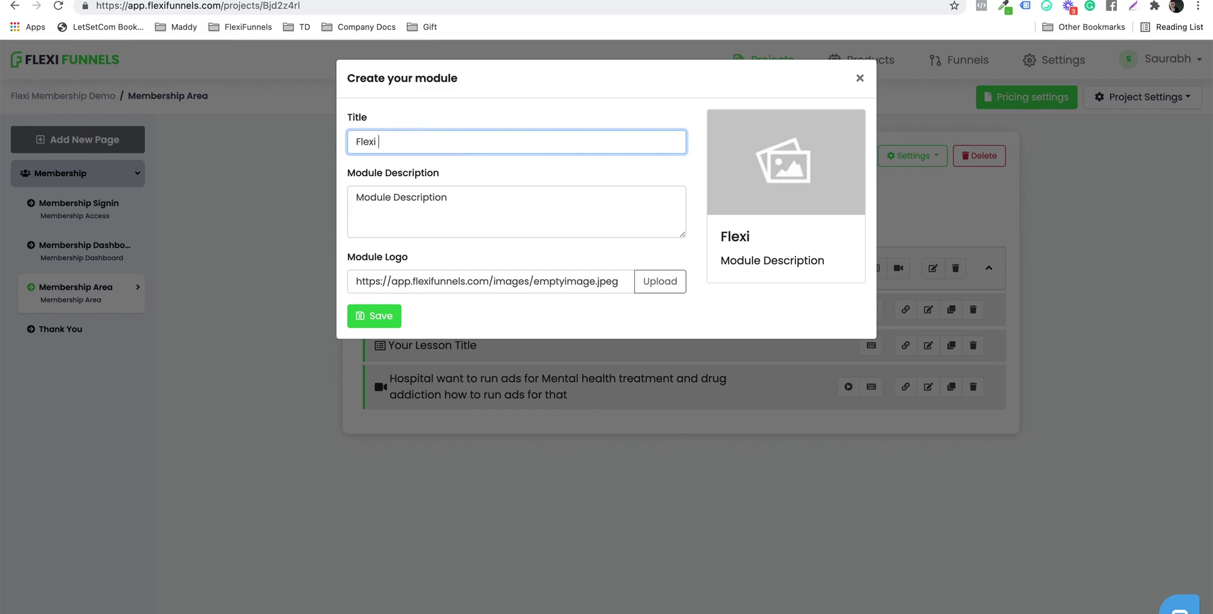
type("Advanced Videos")
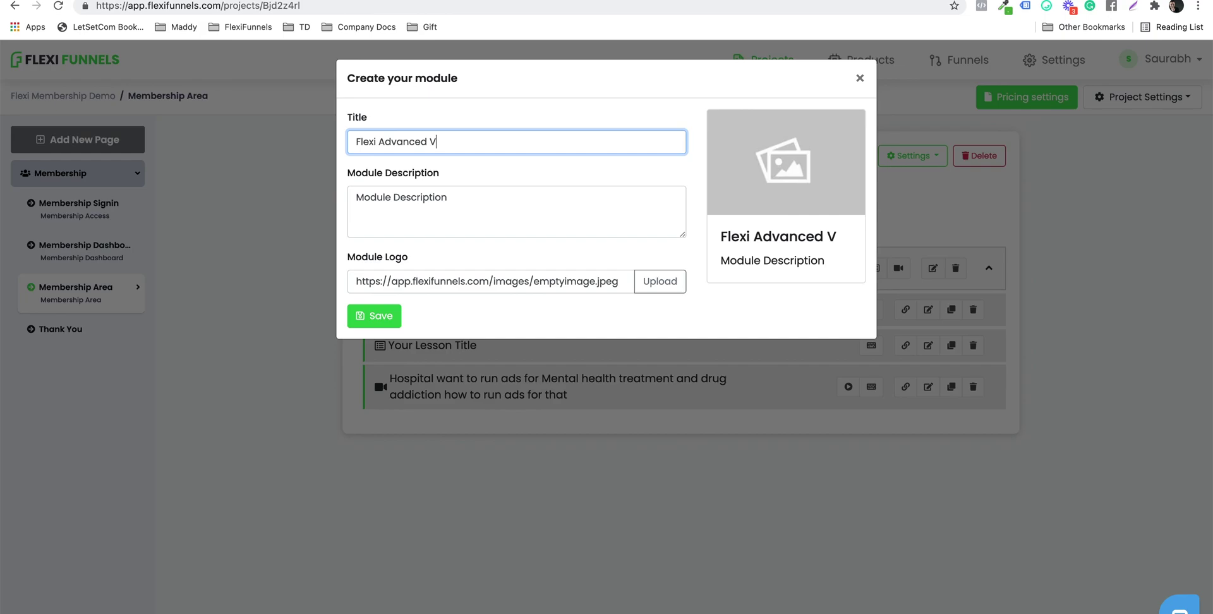
left_click(452, 203)
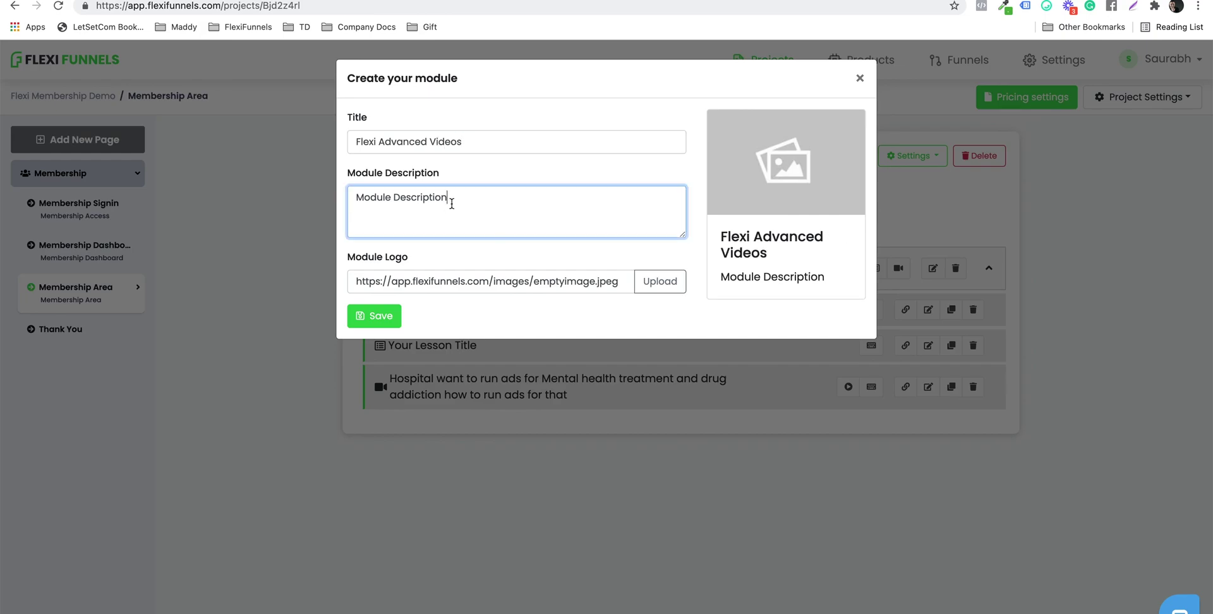
triple_click(451, 203)
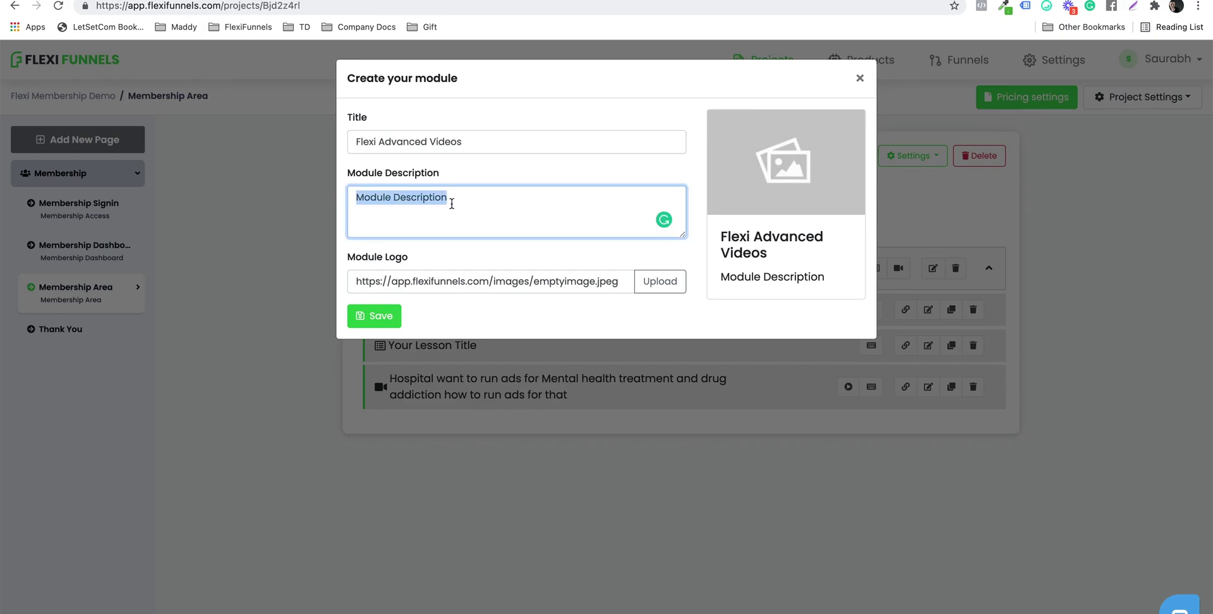
type("advanced tutorials")
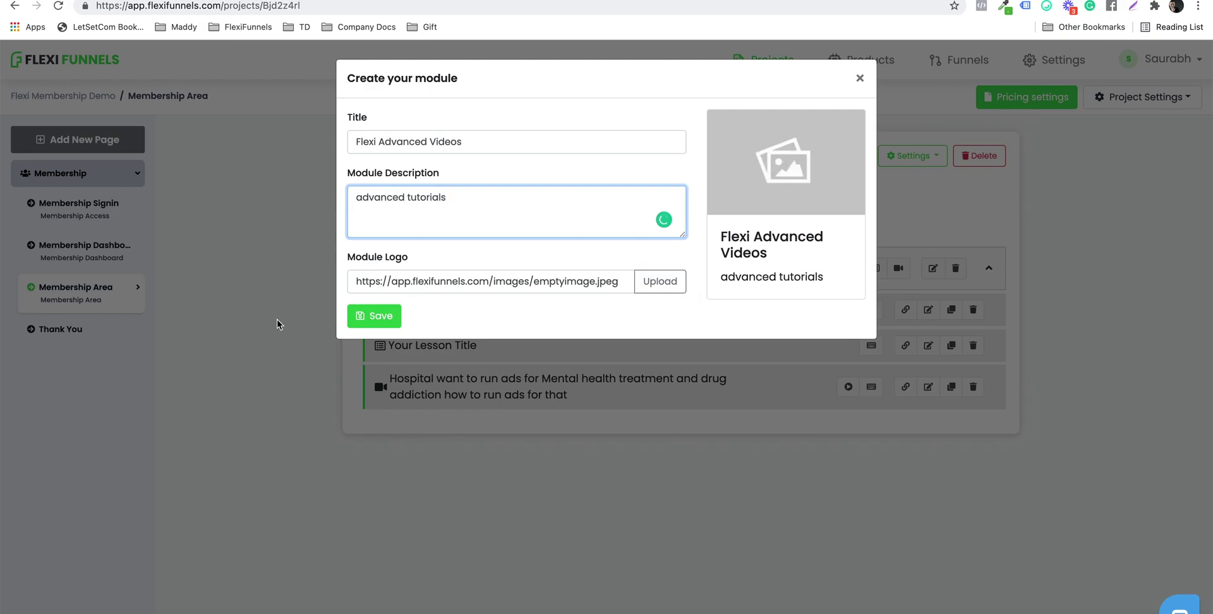
left_click(379, 317)
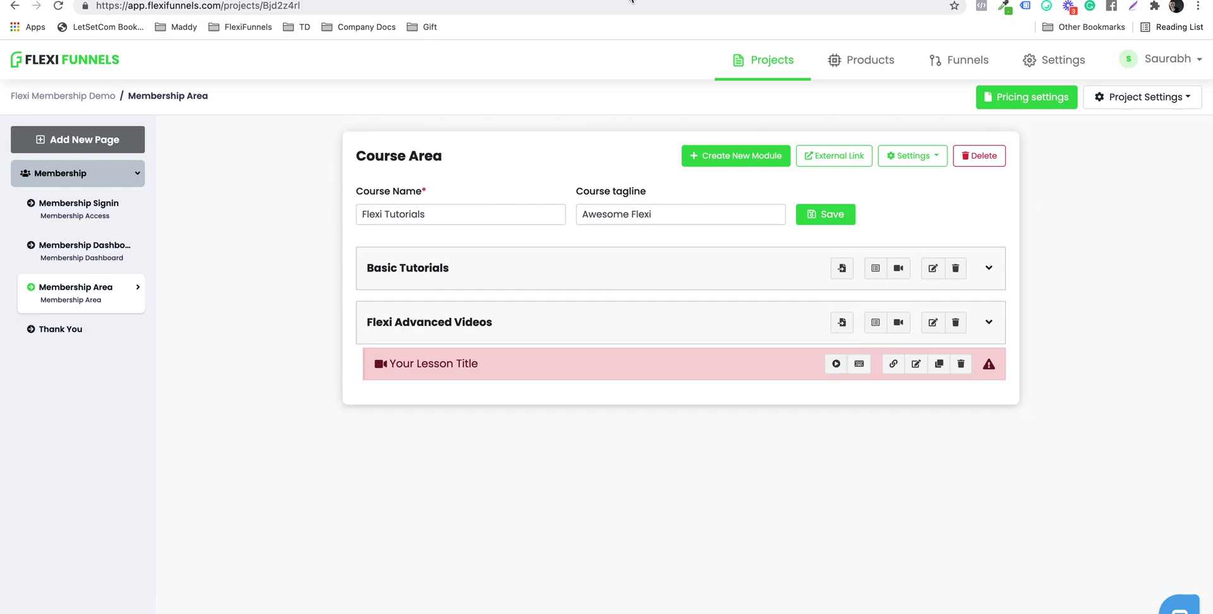
On the YouTube channel page, open the popular upload "2020's Complete Business in a Box Opportunity!!" in a new tab and copy its link
key("ctrl+Tab")
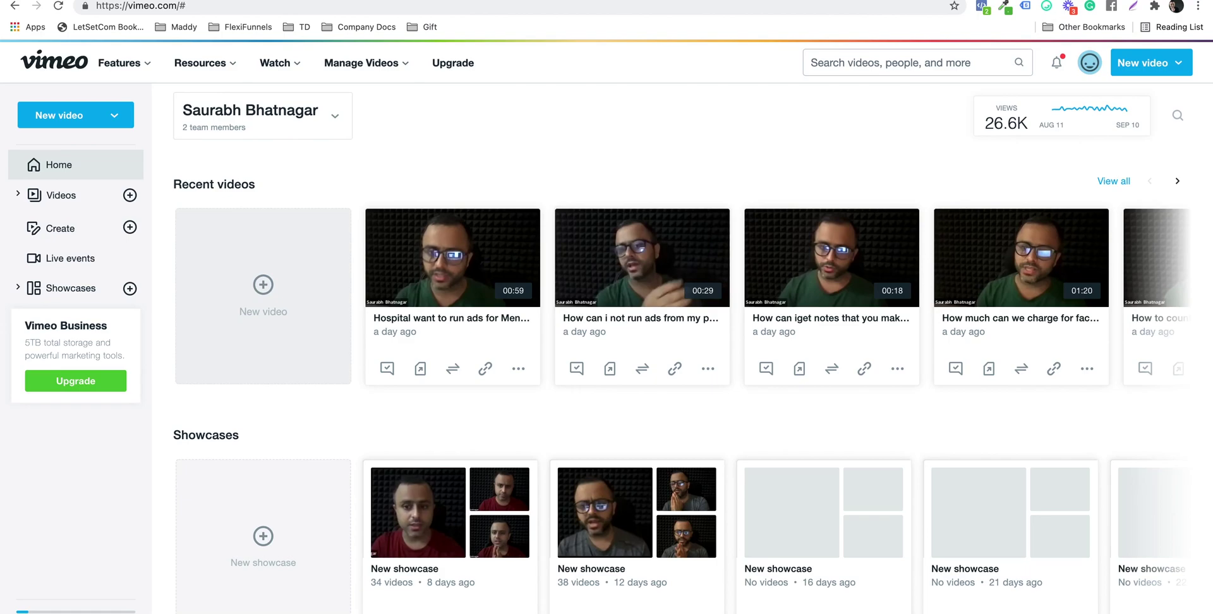
key("ctrl+Tab")
scroll(742, 346, "down", 2)
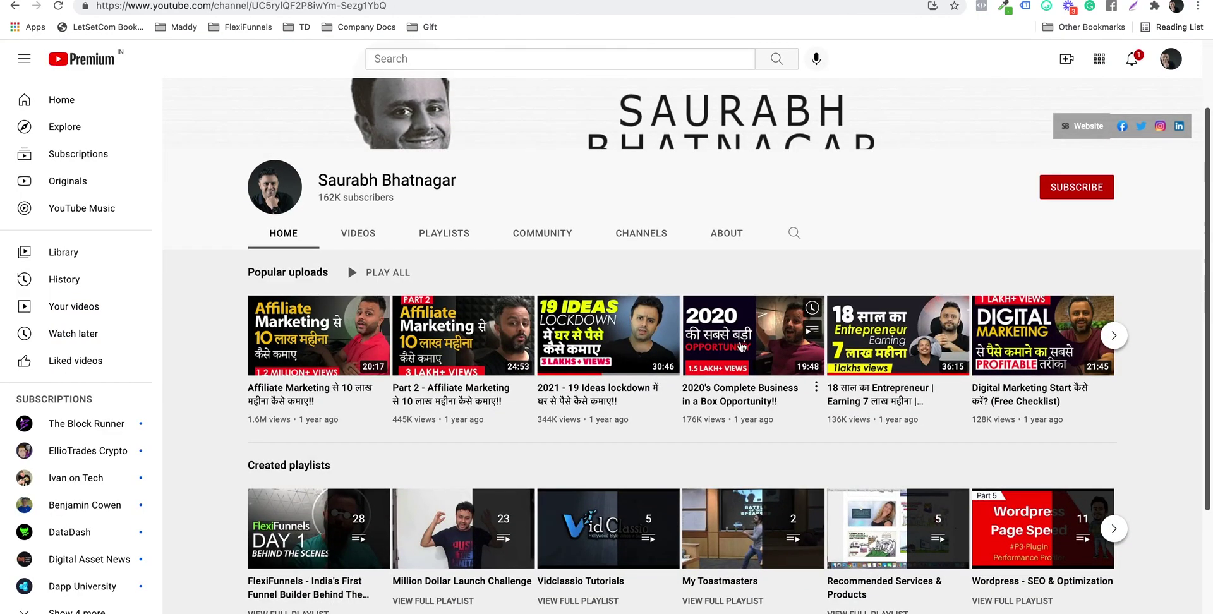
right_click(742, 347)
left_click(777, 351)
key("ctrl+Tab")
left_click(377, 11)
key("ctrl+c")
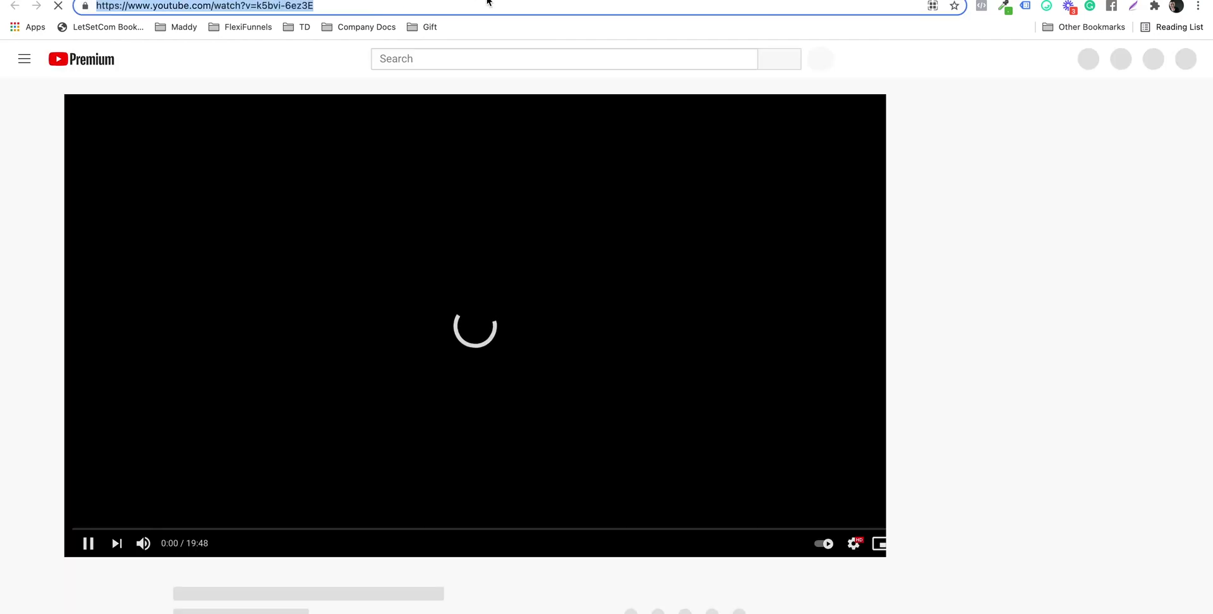
left_click(486, 3)
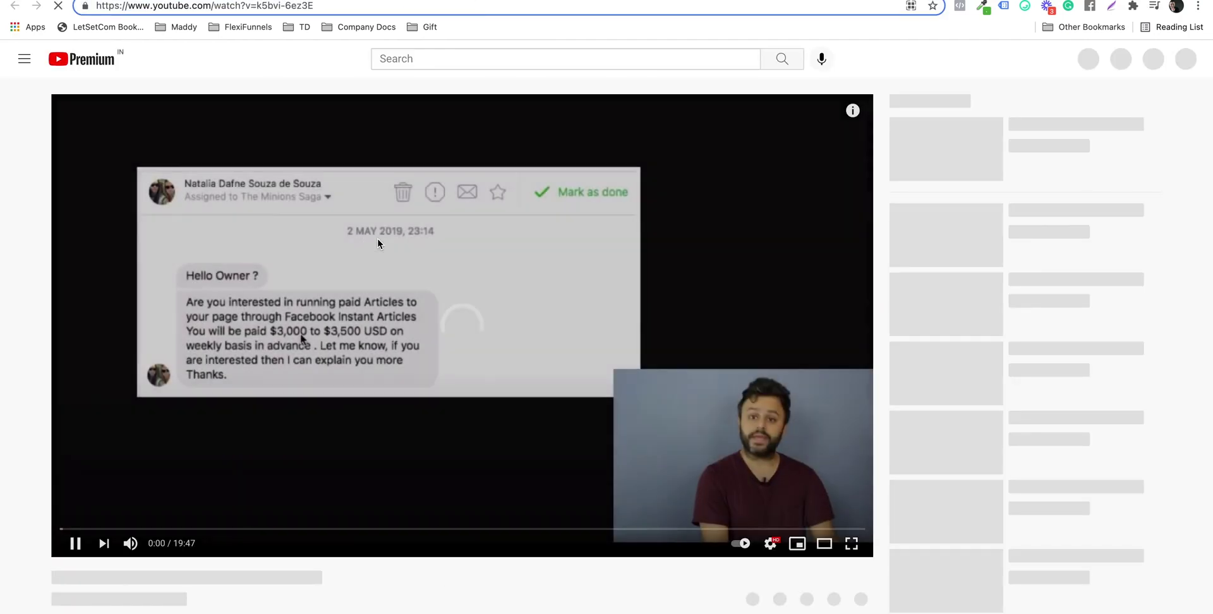
key("ctrl+Tab")
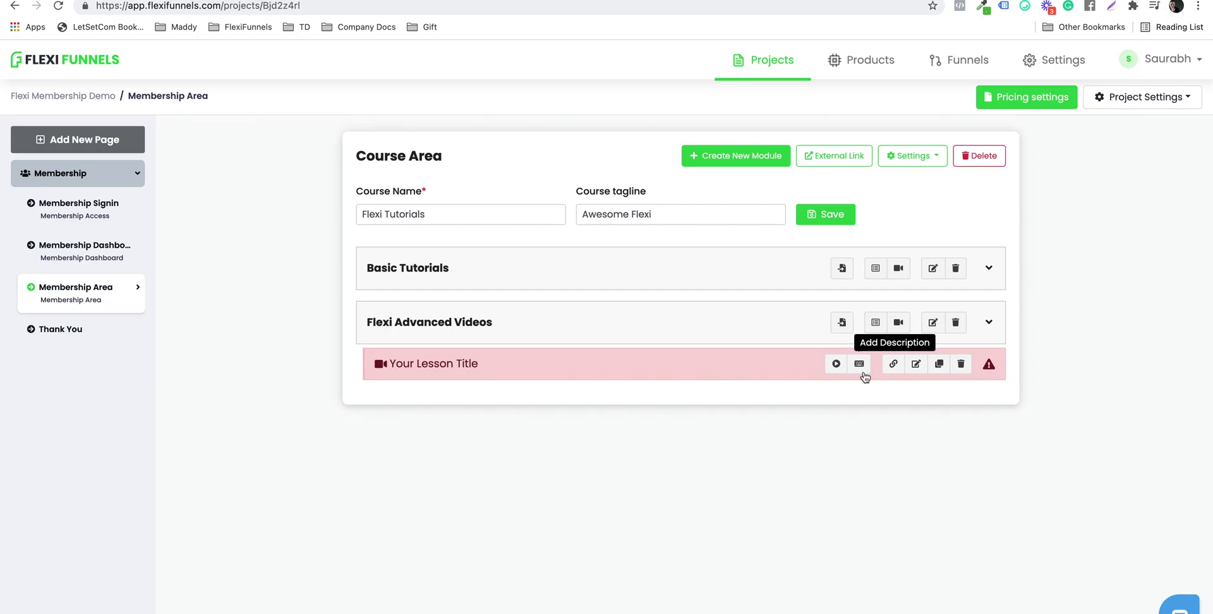
left_click(836, 364)
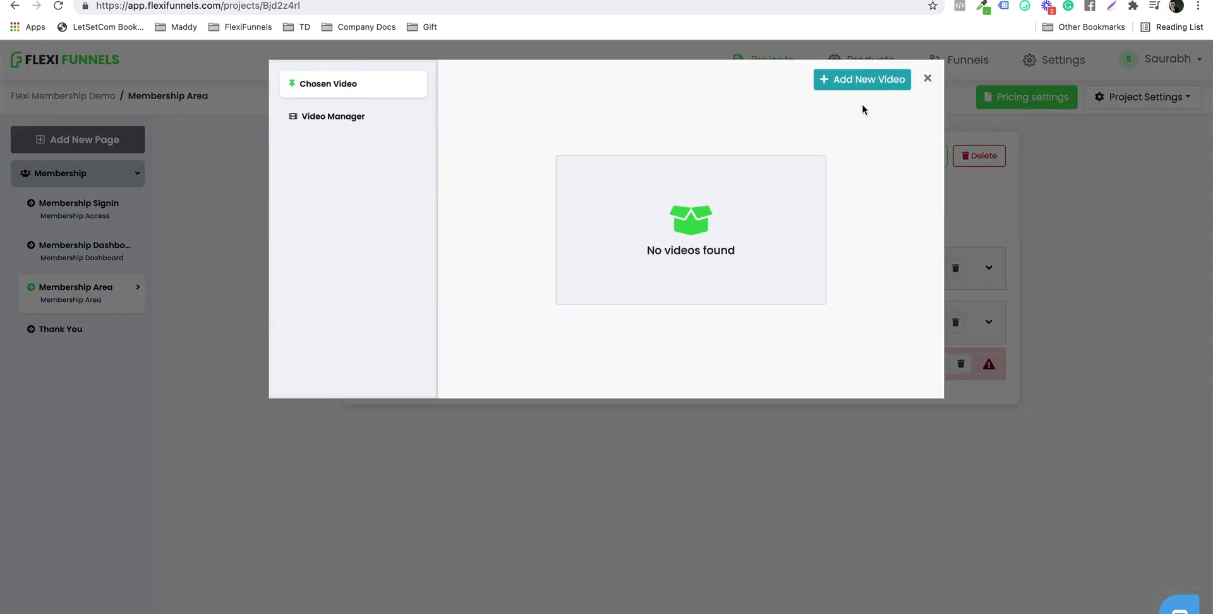
left_click(866, 82)
left_click(668, 113)
key("ctrl+v")
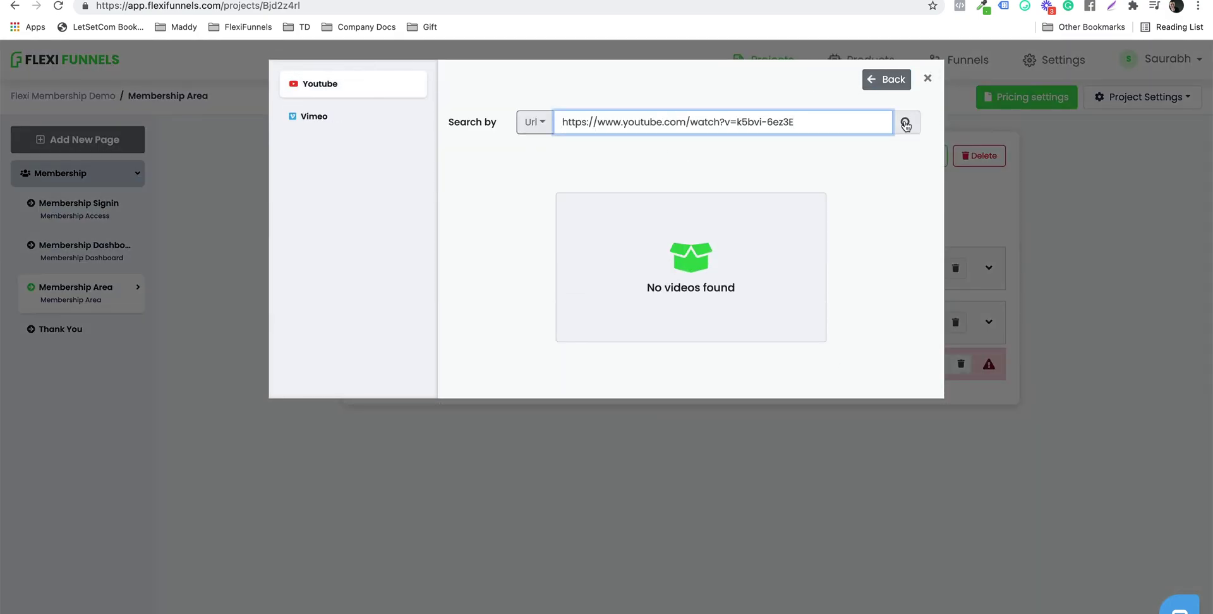
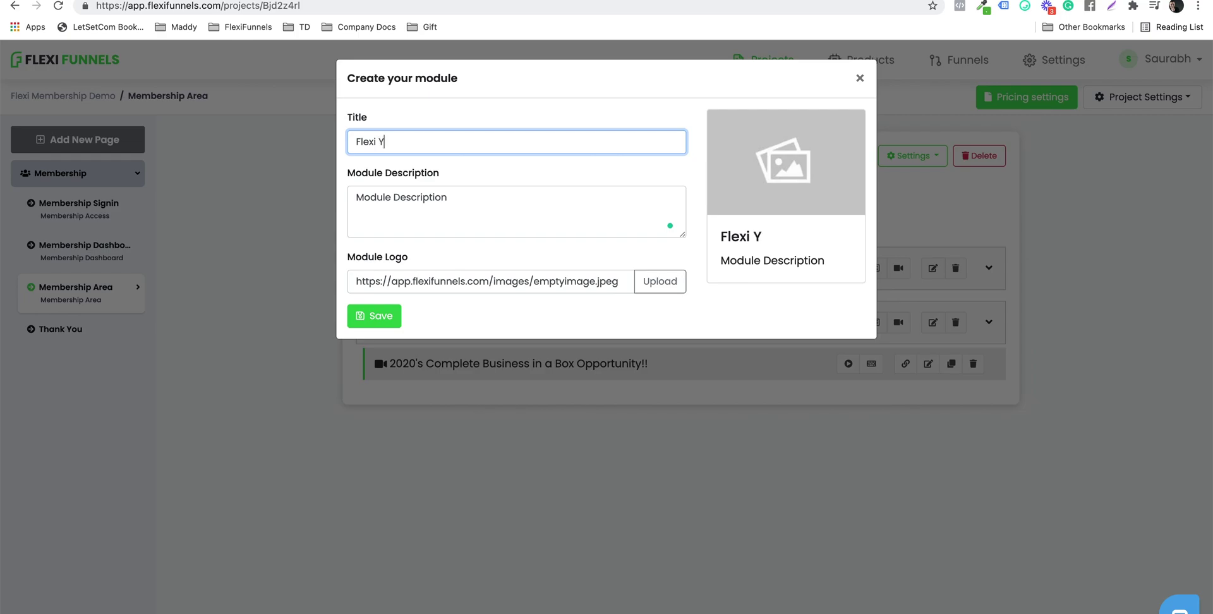
Set the description of the new Flexi Youtube module to "Playllist" and save the module
triple_click(460, 190)
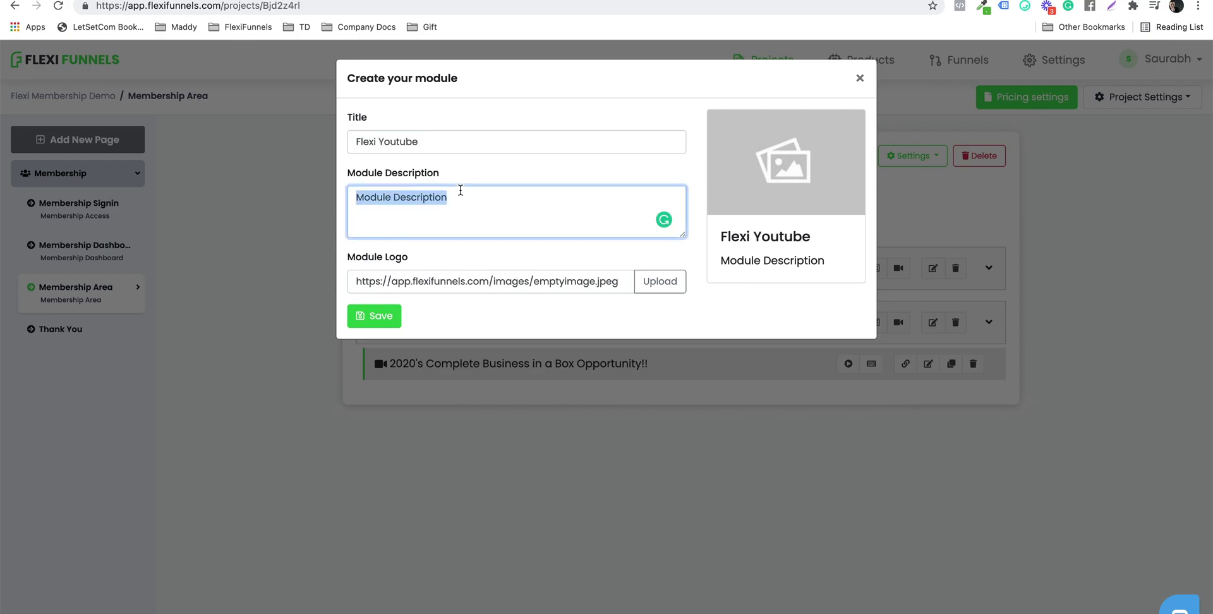
type("Playllist")
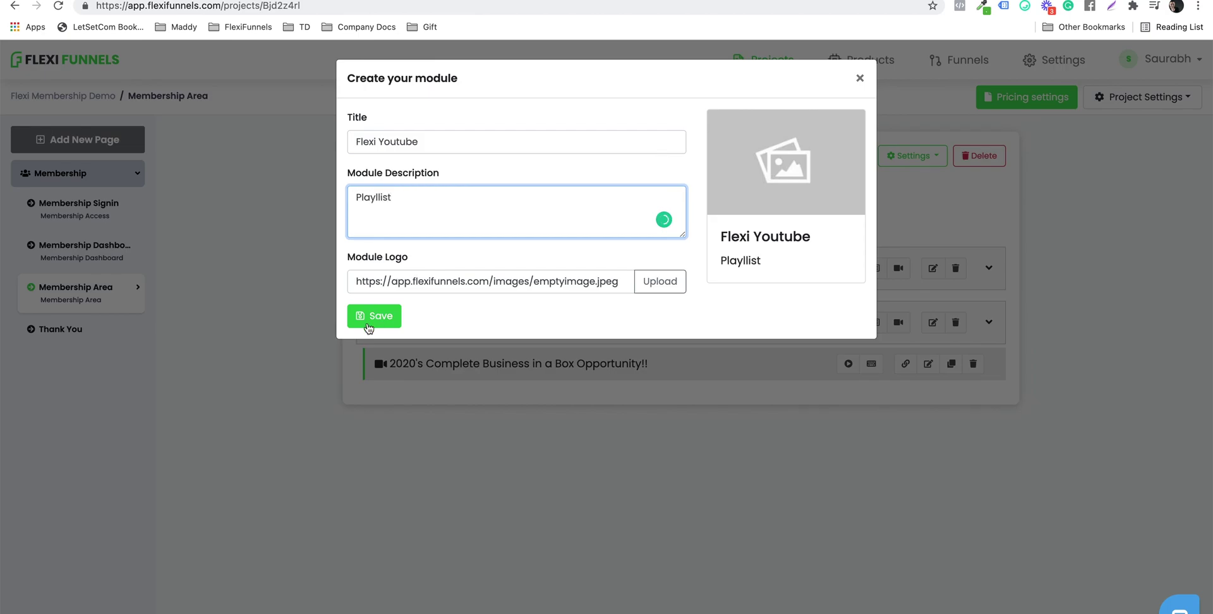
left_click(369, 327)
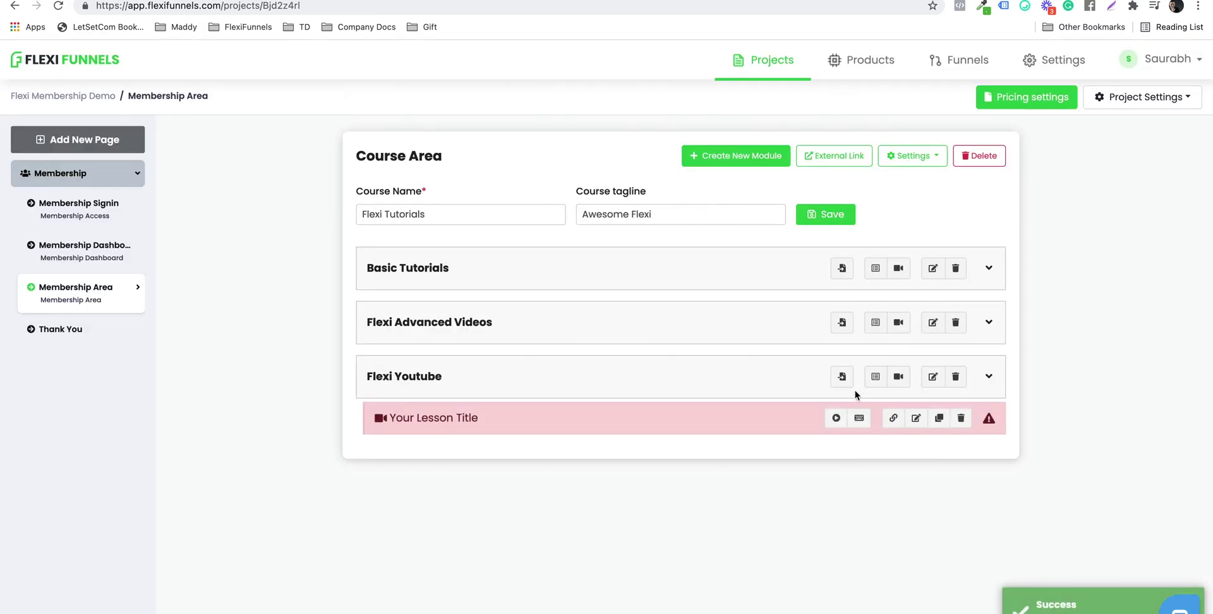
Open the Flexi Youtube module's video import and, after checking the YouTube and Vimeo search options, select YouTube search by Playlist URL
left_click(842, 377)
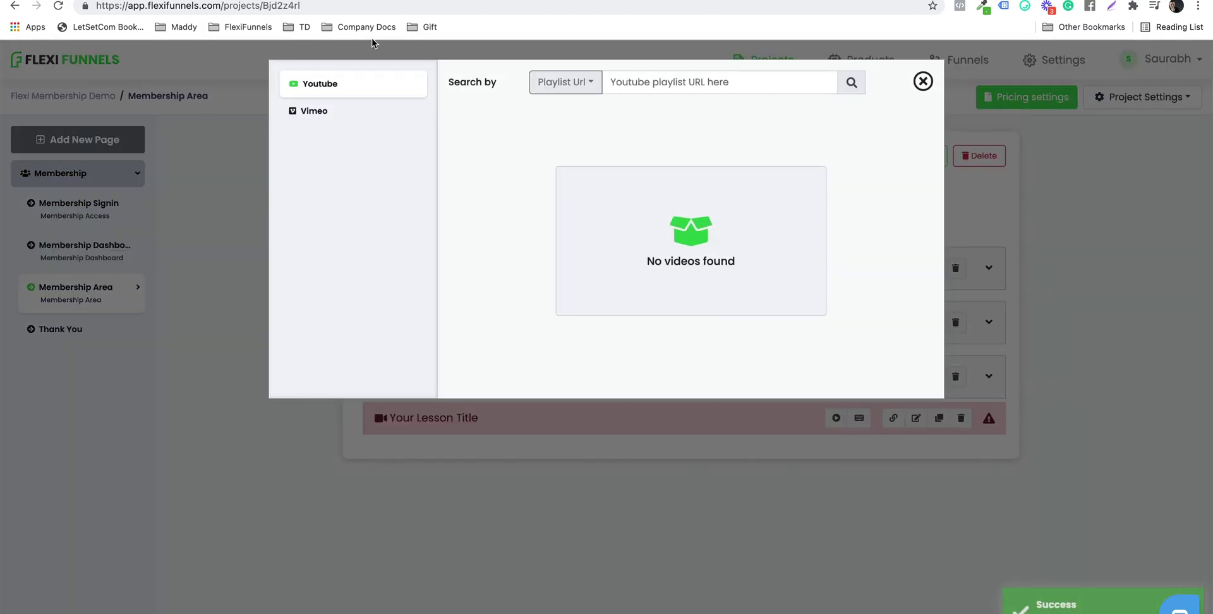
left_click(590, 84)
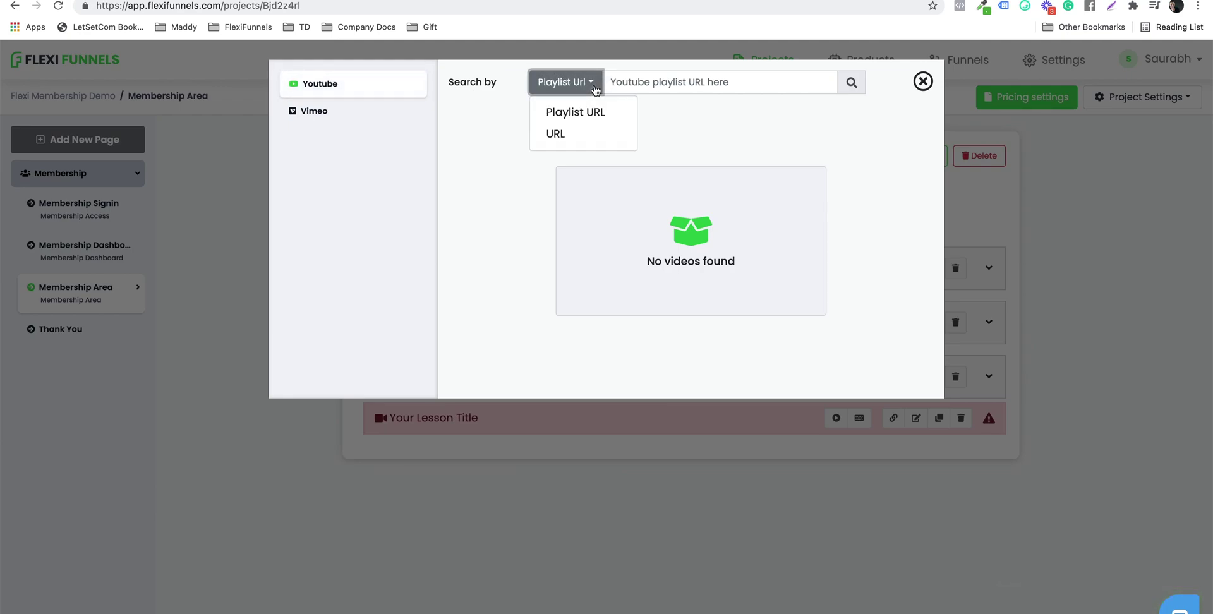
left_click(480, 119)
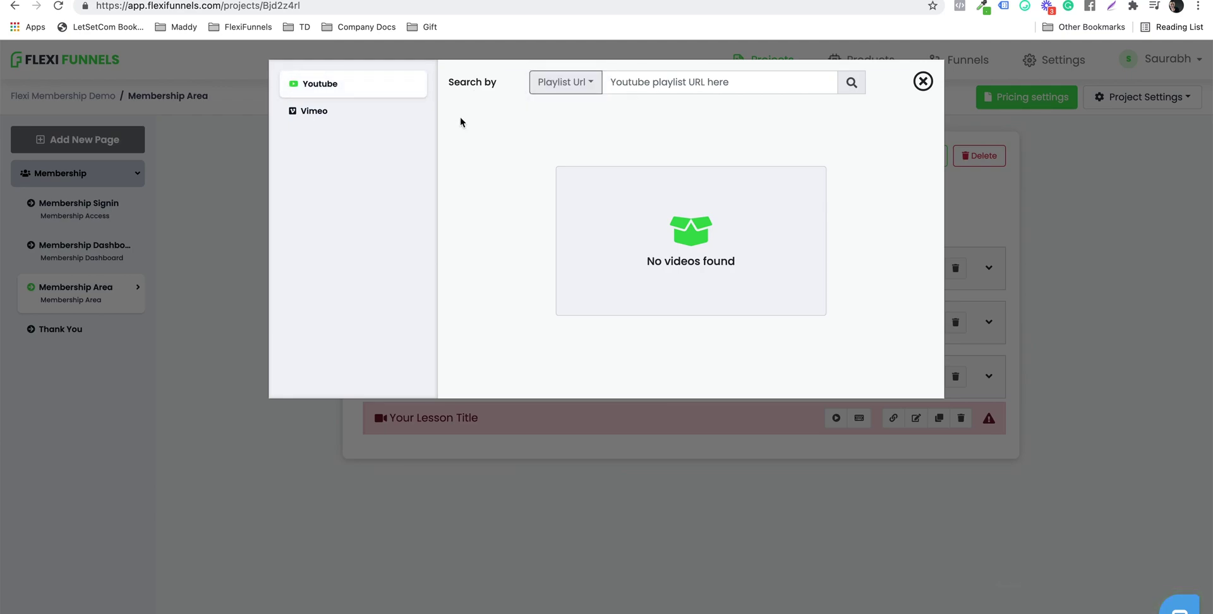
left_click(385, 113)
left_click(544, 83)
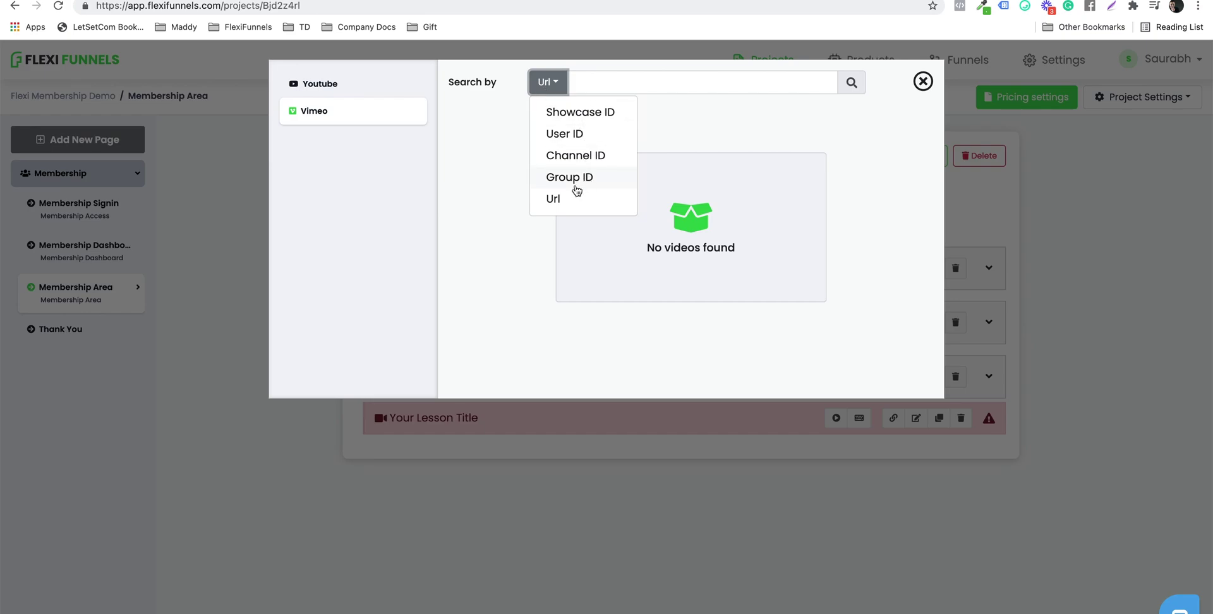
left_click(349, 82)
left_click(566, 85)
left_click(579, 120)
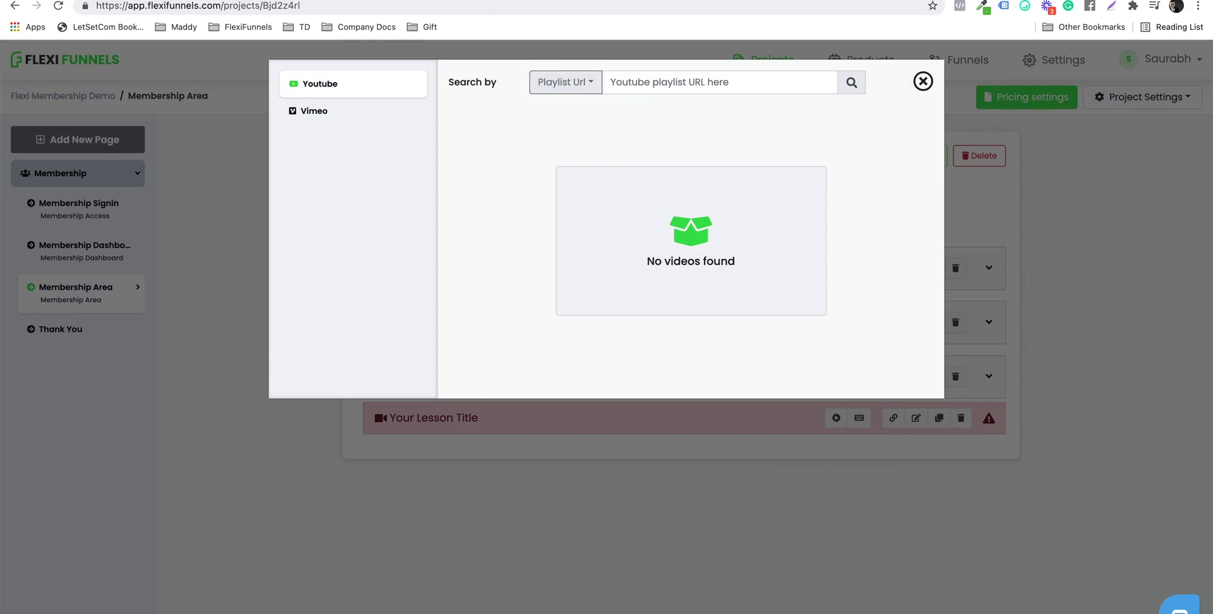
On the YouTube channel's playlists, open "FlexiFunnels - India's First Funnel Builder Behind The...", pause its video and copy the playlist link
key("ctrl+Tab")
left_click(428, 235)
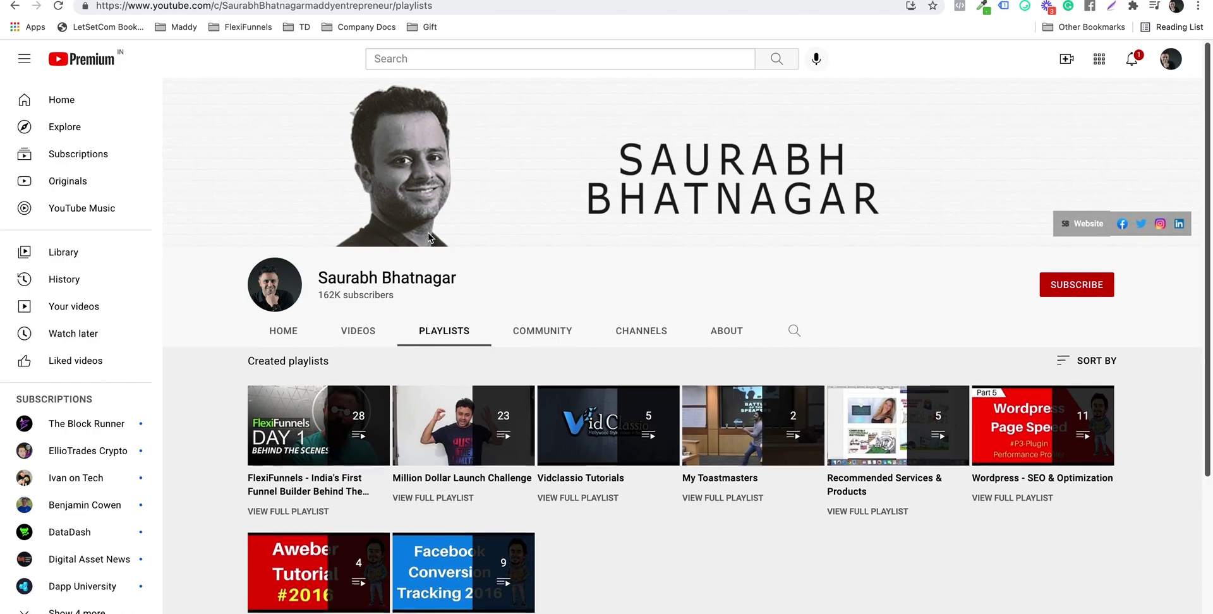
scroll(488, 350, "down", 1)
left_click(325, 474)
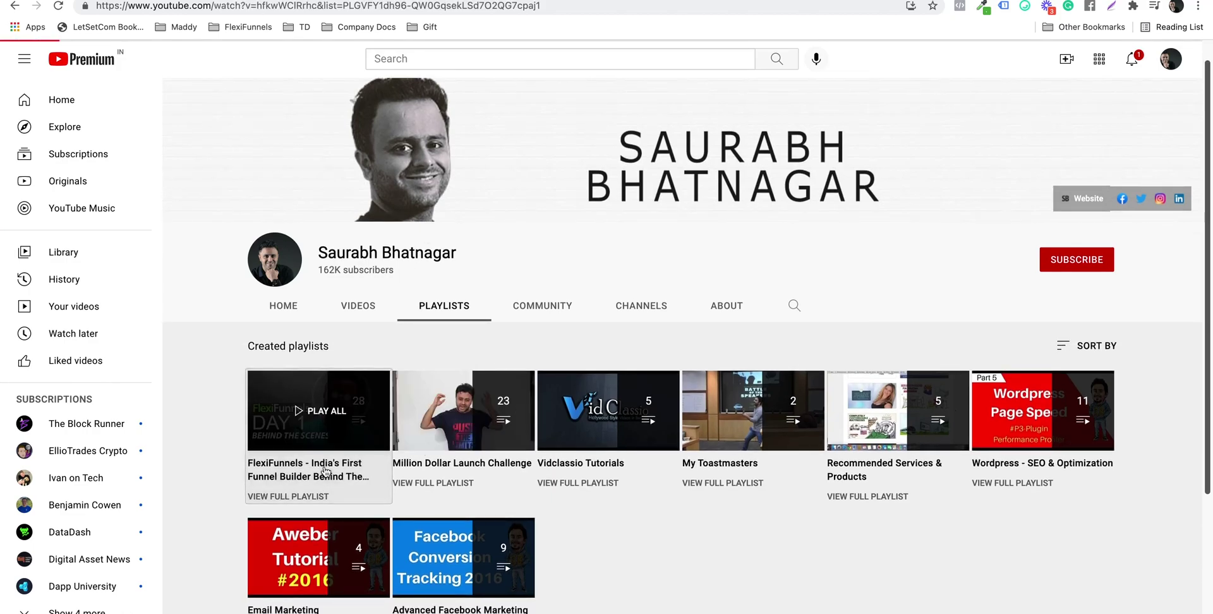
left_click(63, 475)
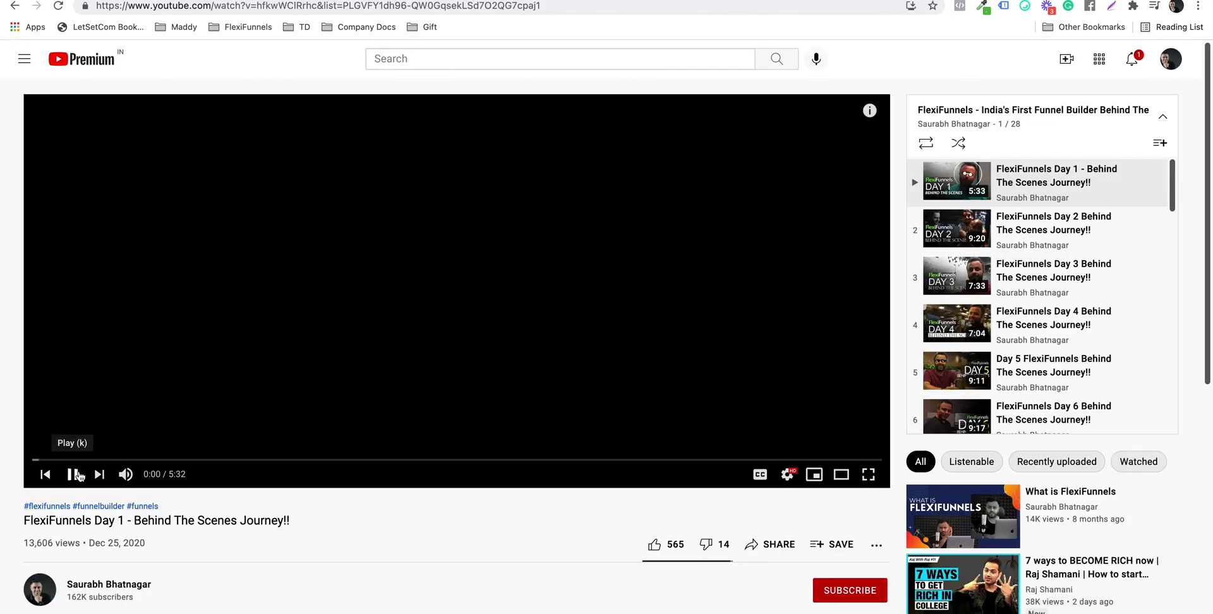
left_click(374, 8)
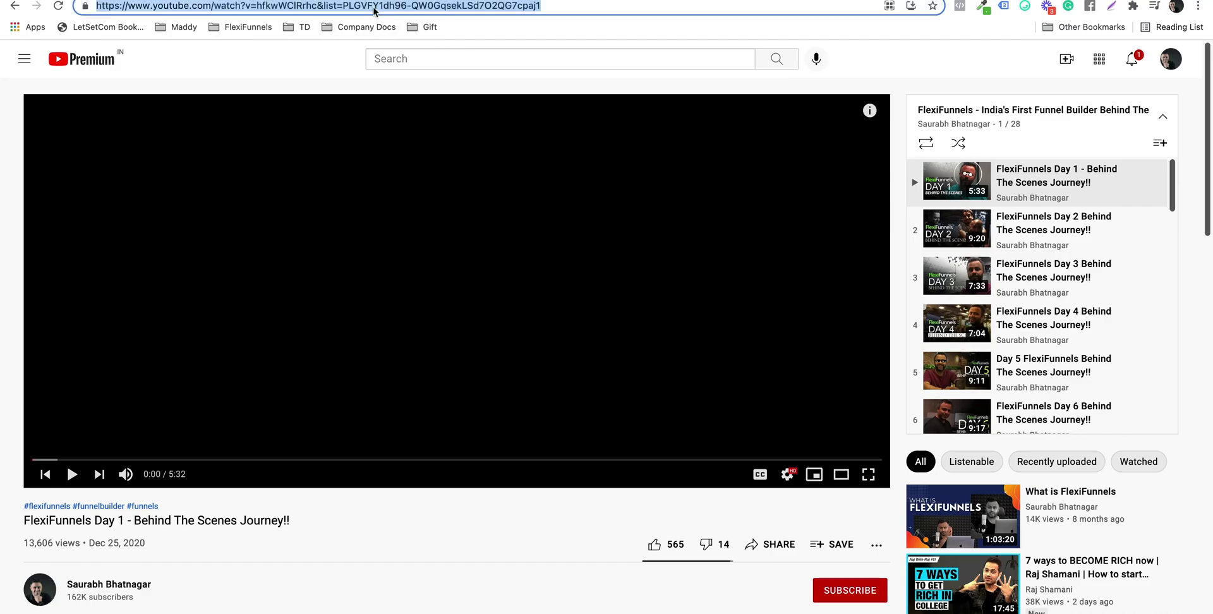
Return to the FlexiFunnels import, look up the videos of the copied YouTube playlist link and browse through them
left_click(171, 1)
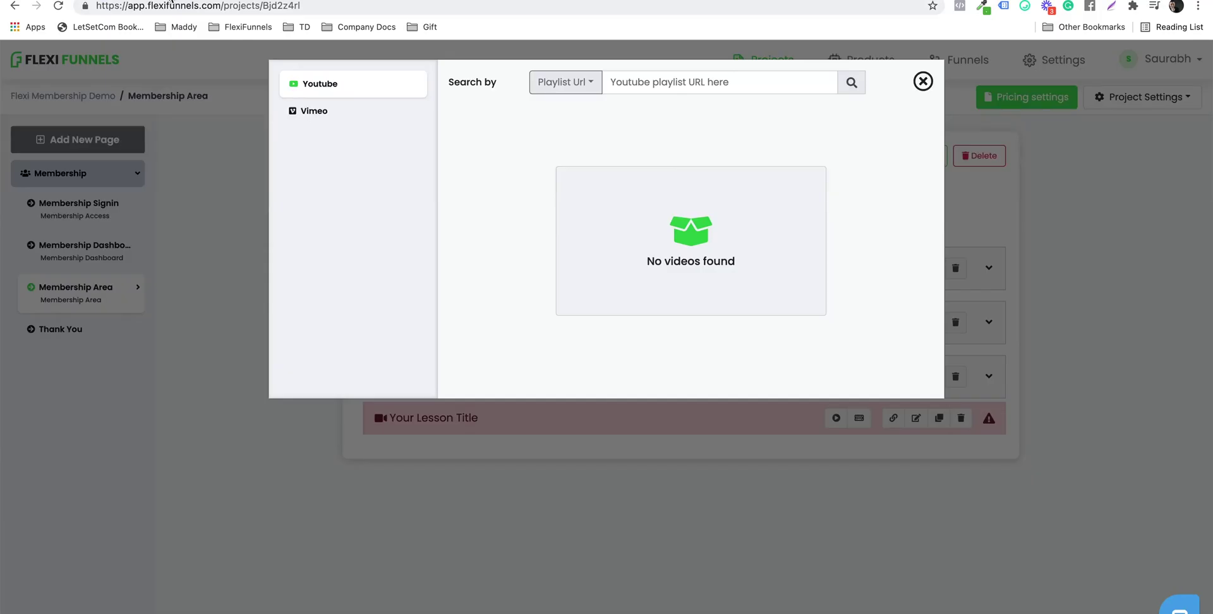
left_click(679, 85)
key("ctrl+v")
left_click(762, 128)
left_click(852, 84)
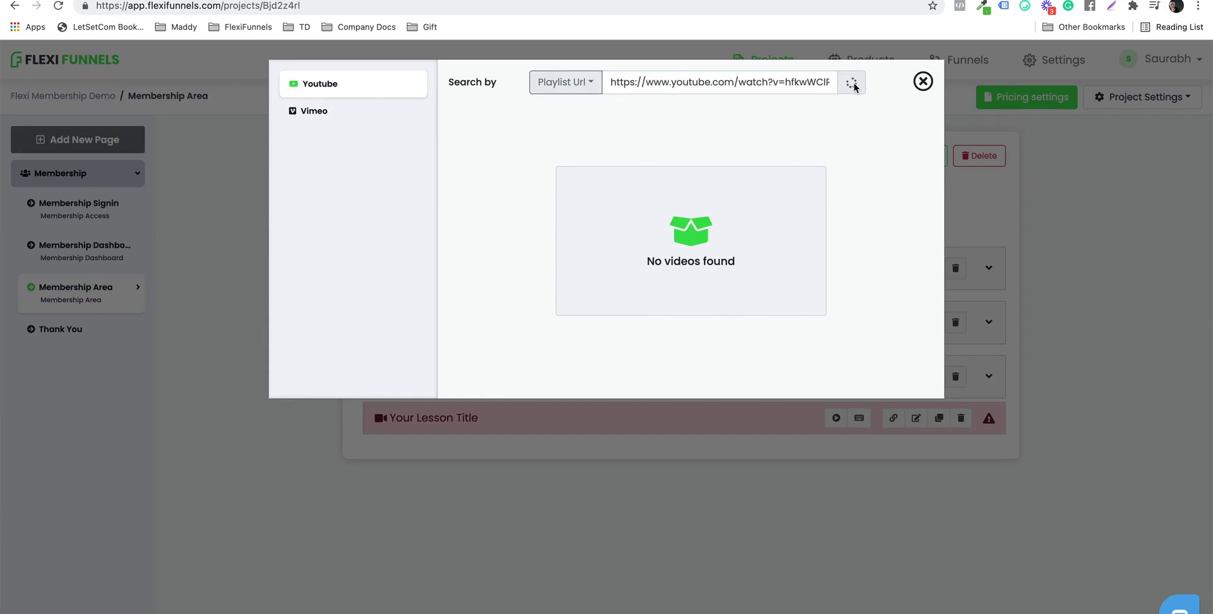
scroll(782, 242, "down", 2)
scroll(783, 236, "down", 10)
scroll(784, 239, "up", 15)
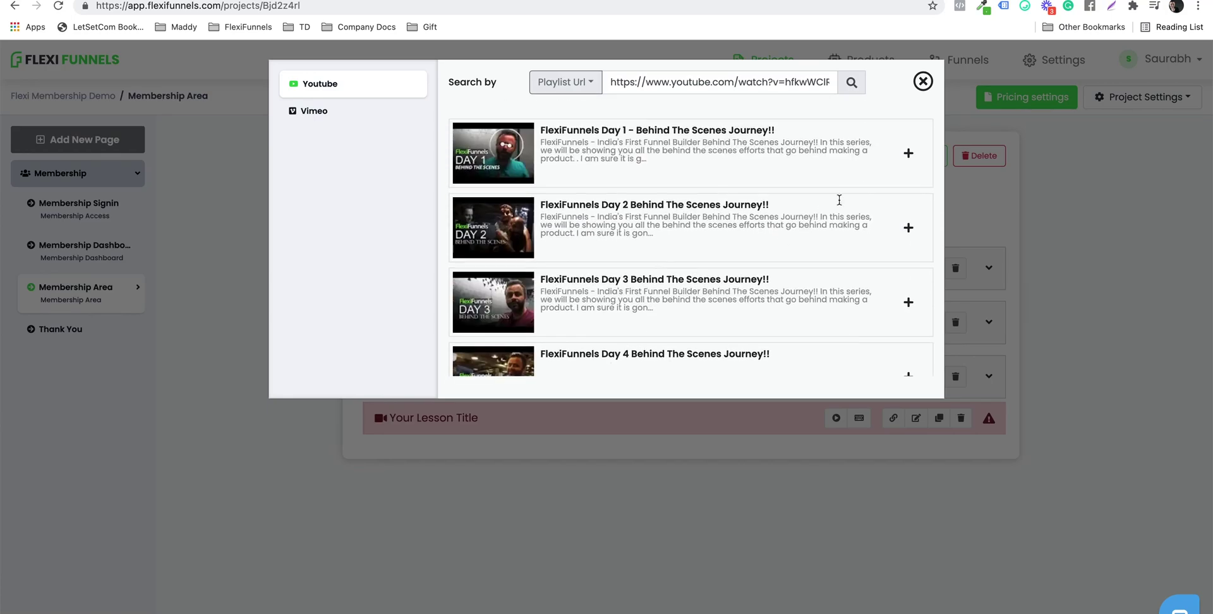
Add the playlist's Day 1 through Day 7 videos to the Flexi Youtube module as lessons
left_click(908, 228)
left_click(908, 303)
scroll(909, 306, "down", 1)
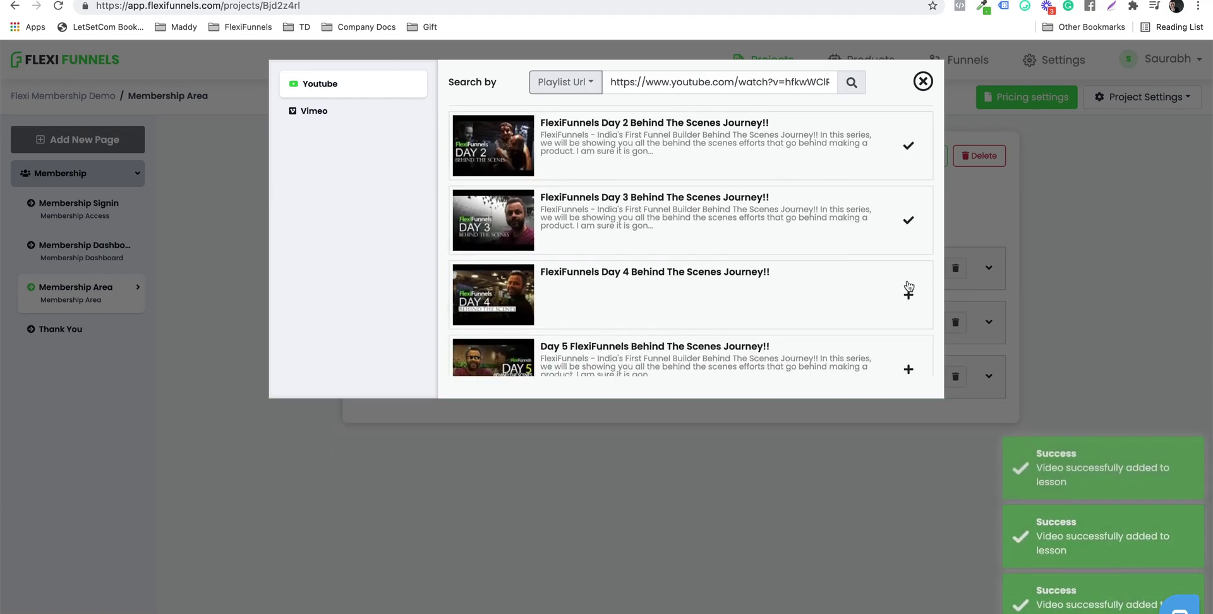
scroll(910, 292, "down", 1)
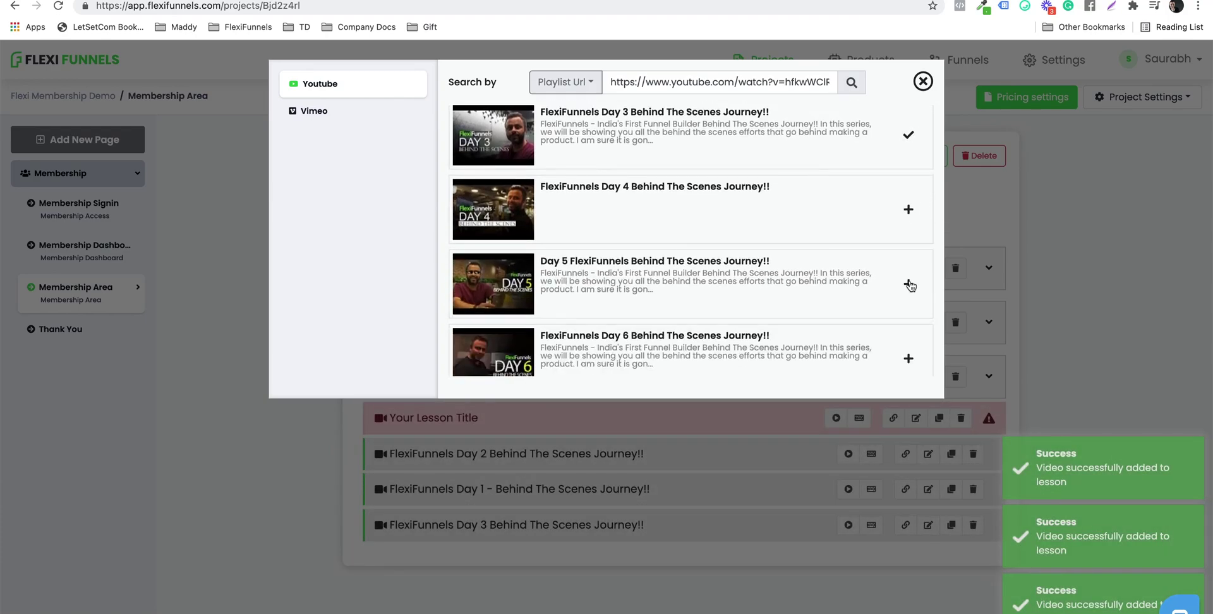
left_click(909, 284)
scroll(908, 281, "down", 1)
scroll(908, 278, "down", 2)
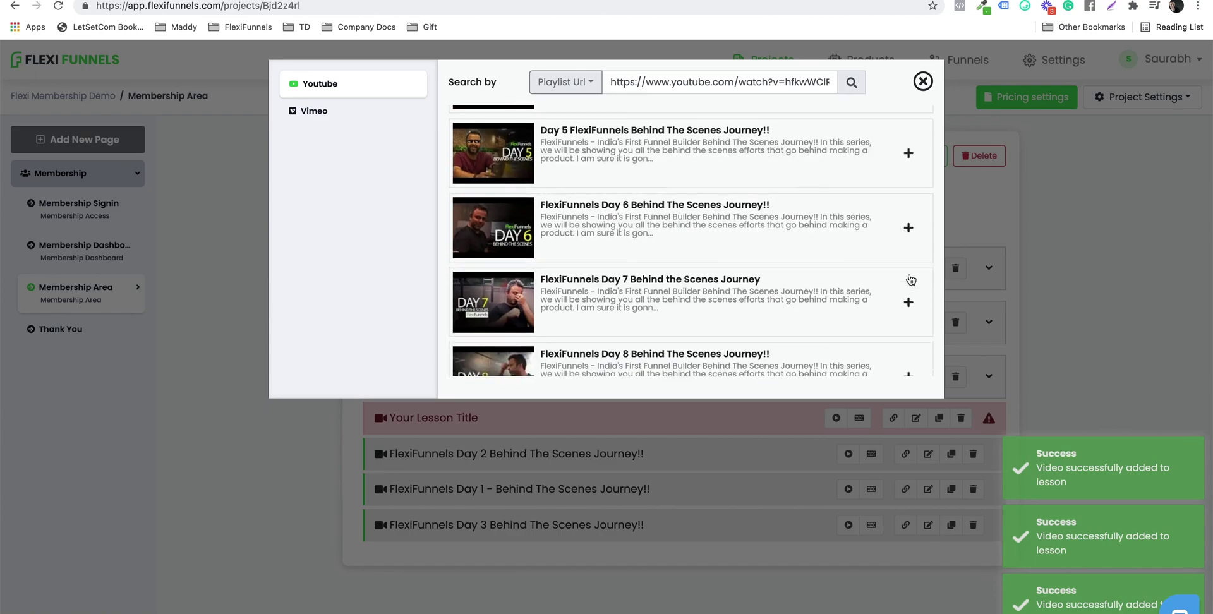
left_click(908, 260)
Add the Day 8, Day 9, Day 10 and Day 11 playlist videos as lessons
scroll(912, 331, "down", 2)
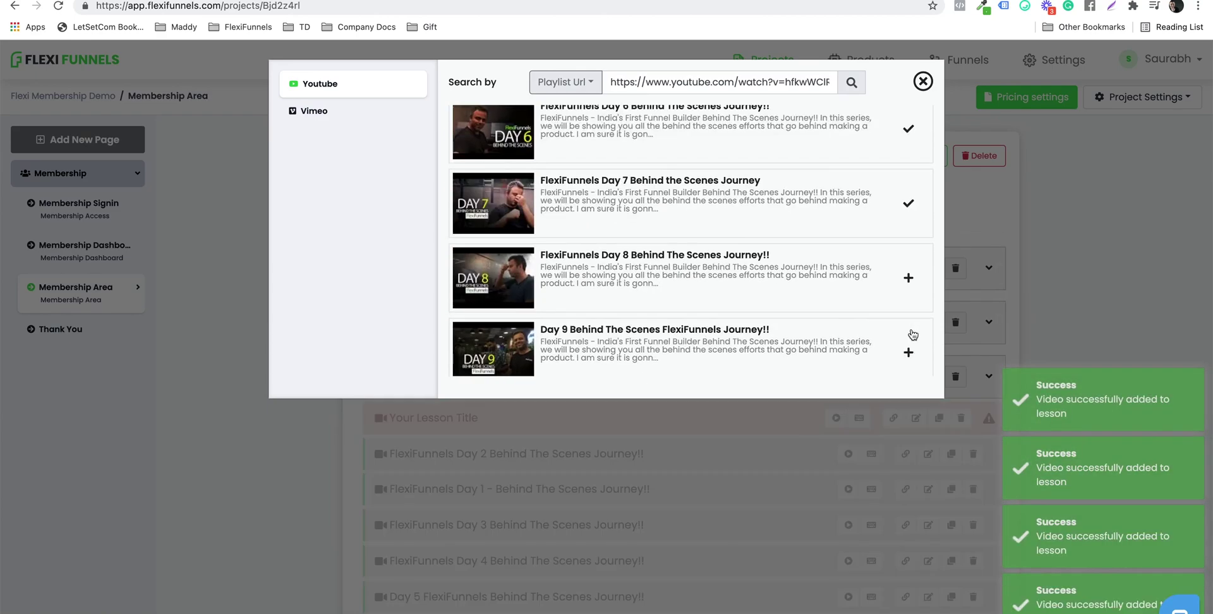
left_click(908, 289)
scroll(903, 319, "down", 2)
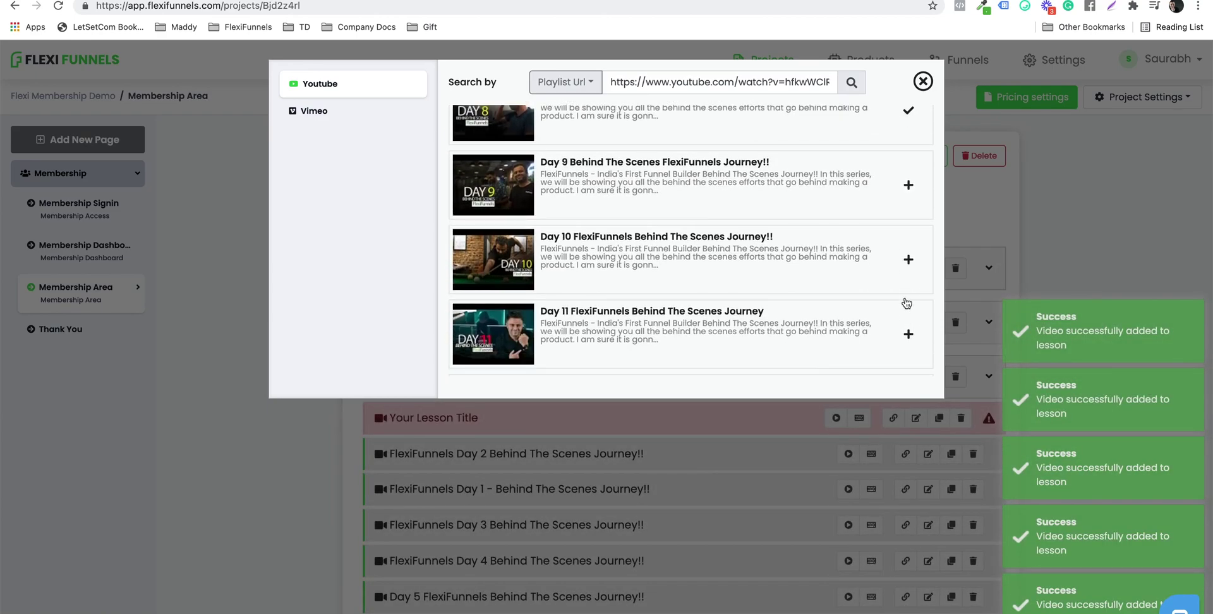
left_click(909, 270)
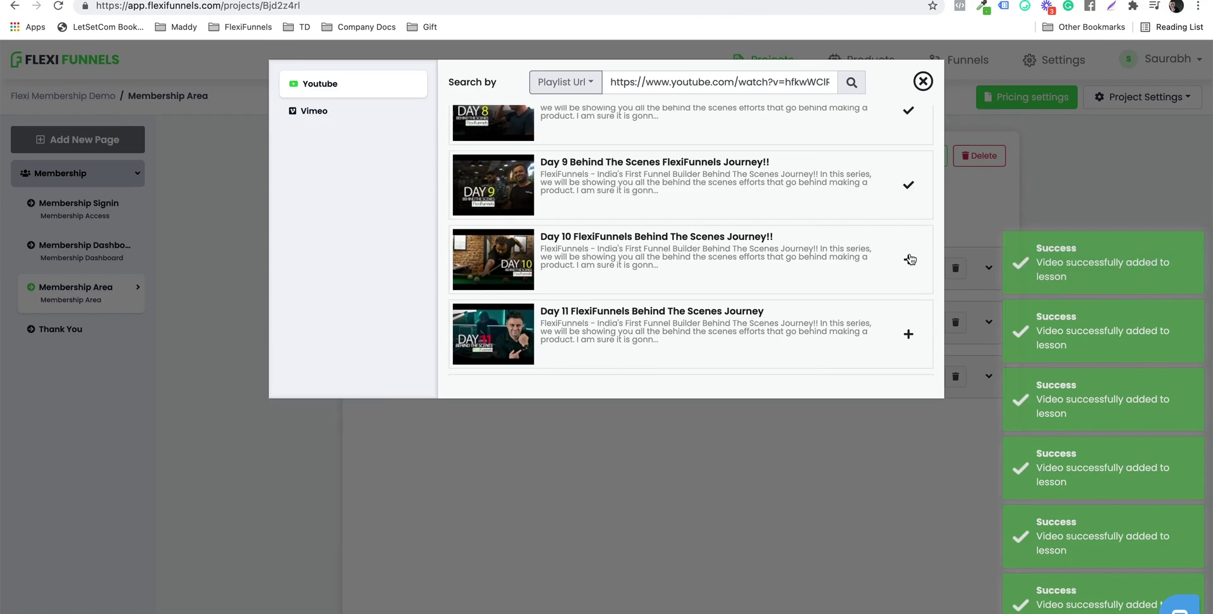
left_click(909, 337)
Add the playlist videos from Day 12 through Day 16 as lessons
scroll(912, 320, "down", 2)
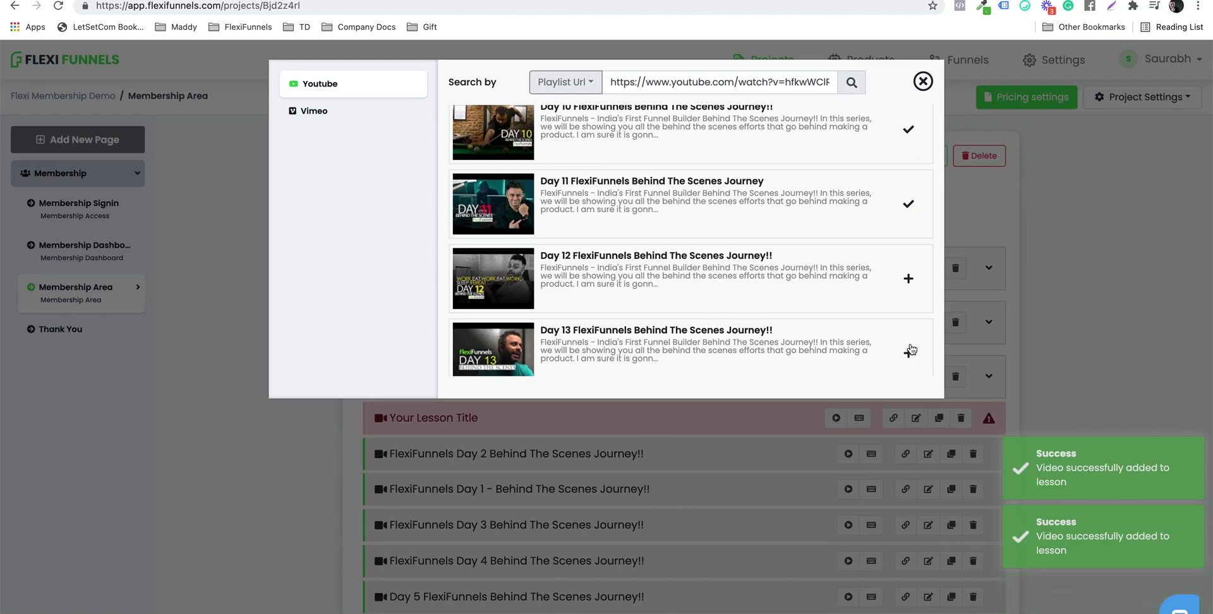
scroll(912, 349, "down", 2)
scroll(912, 350, "down", 1)
left_click(908, 274)
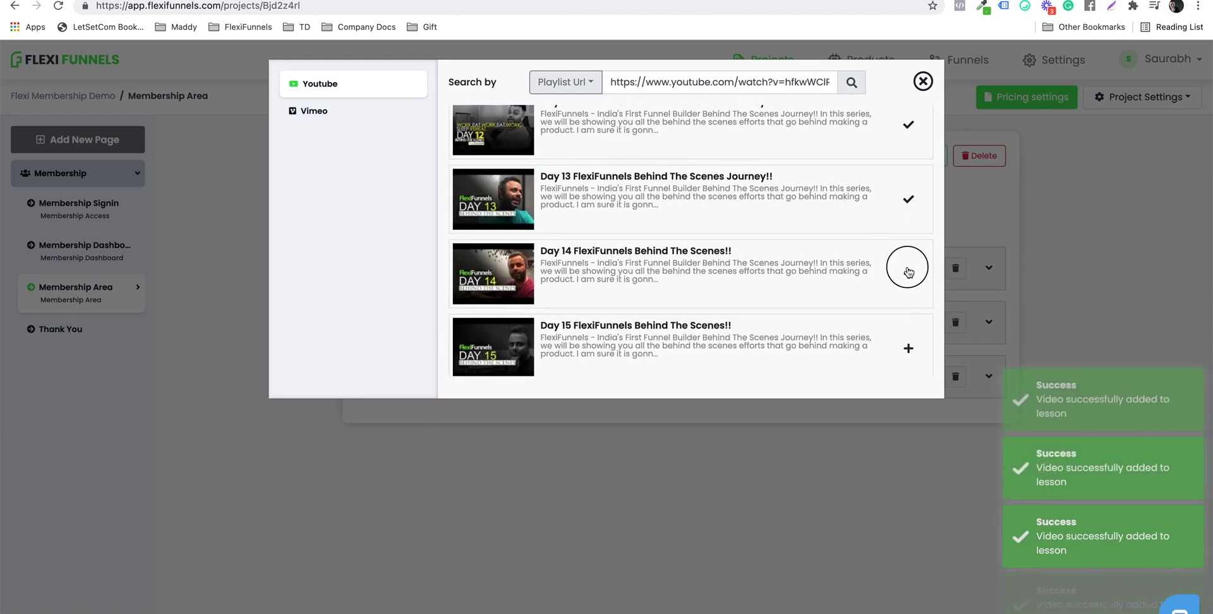
left_click(908, 349)
scroll(910, 341, "down", 3)
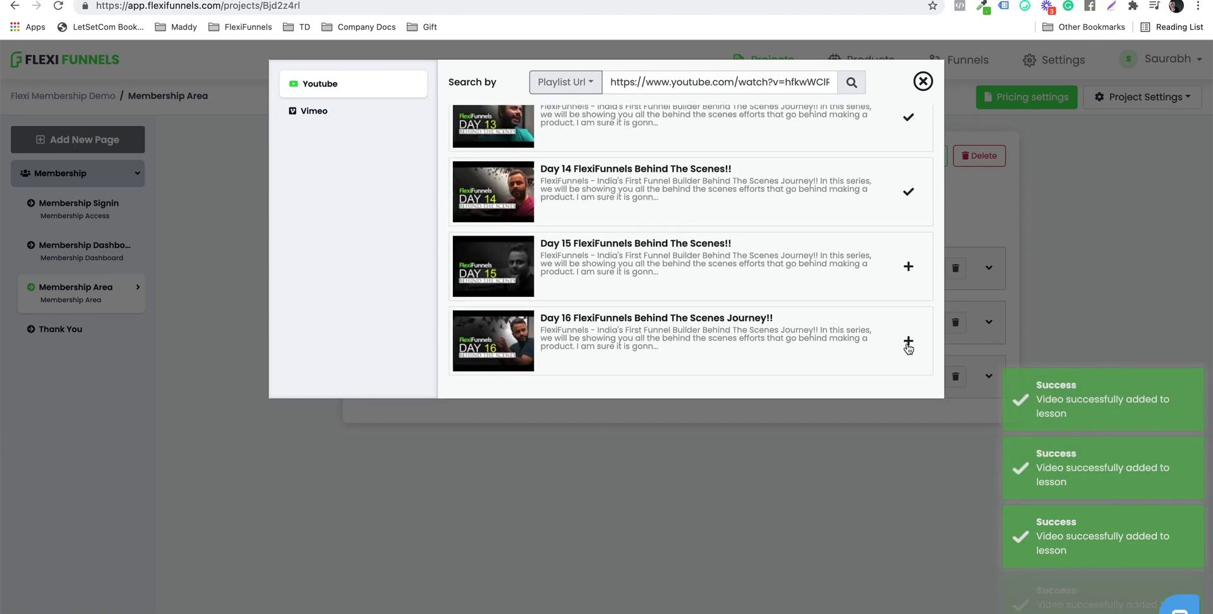
left_click(908, 265)
Add the playlist videos from Day 17 through Day 21 as lessons
scroll(912, 270, "down", 4)
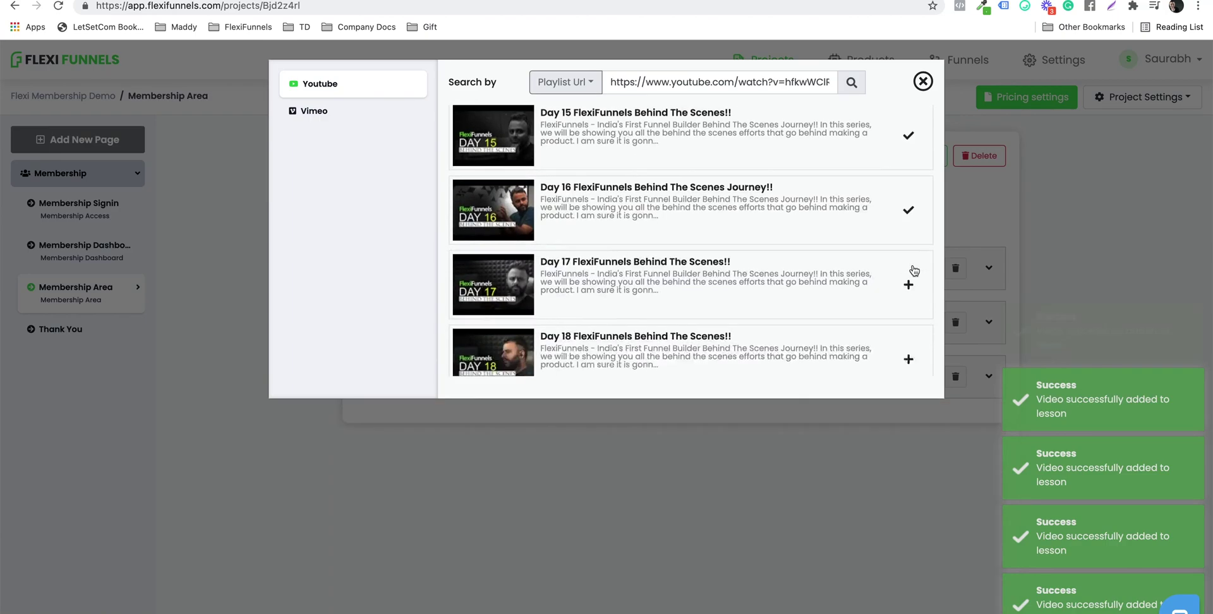
left_click(908, 205)
scroll(911, 294, "down", 1)
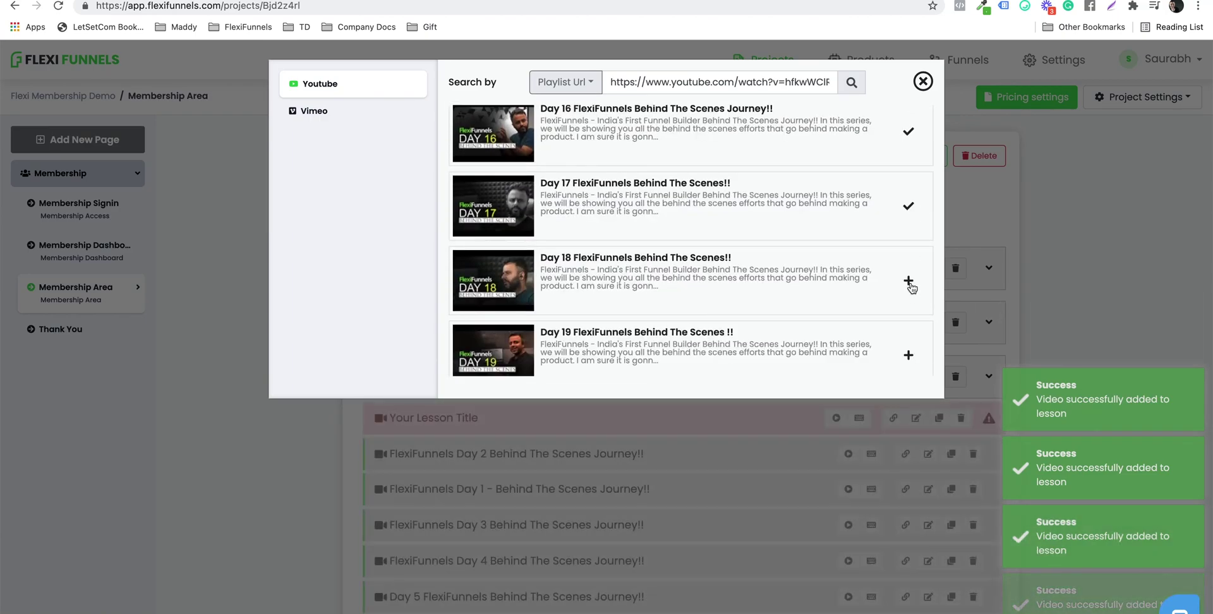
left_click(908, 276)
scroll(911, 288, "down", 1)
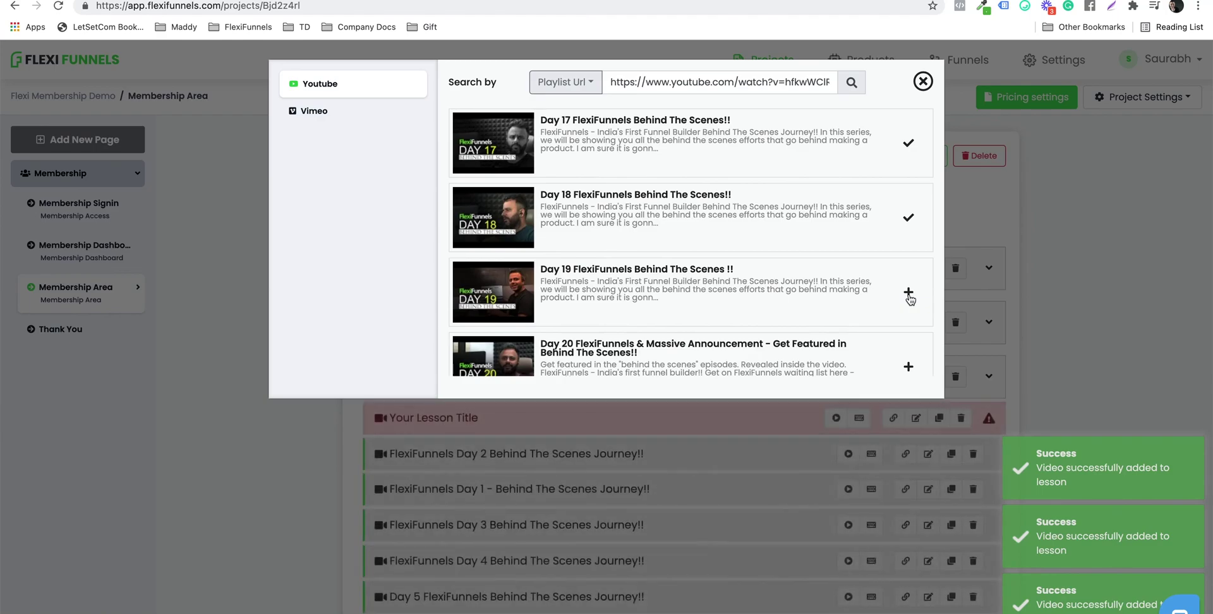
left_click(908, 294)
scroll(909, 272, "down", 2)
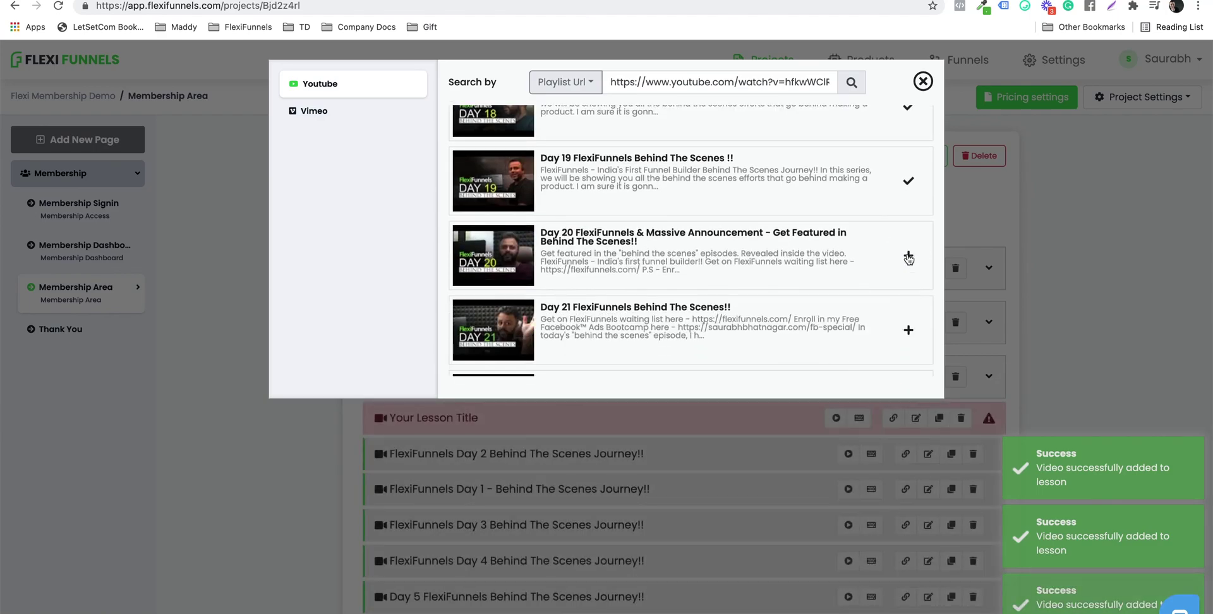
left_click(908, 331)
Add the remaining playlist videos, Day 22 through Day 28, as lessons and close the video import
scroll(909, 333, "down", 4)
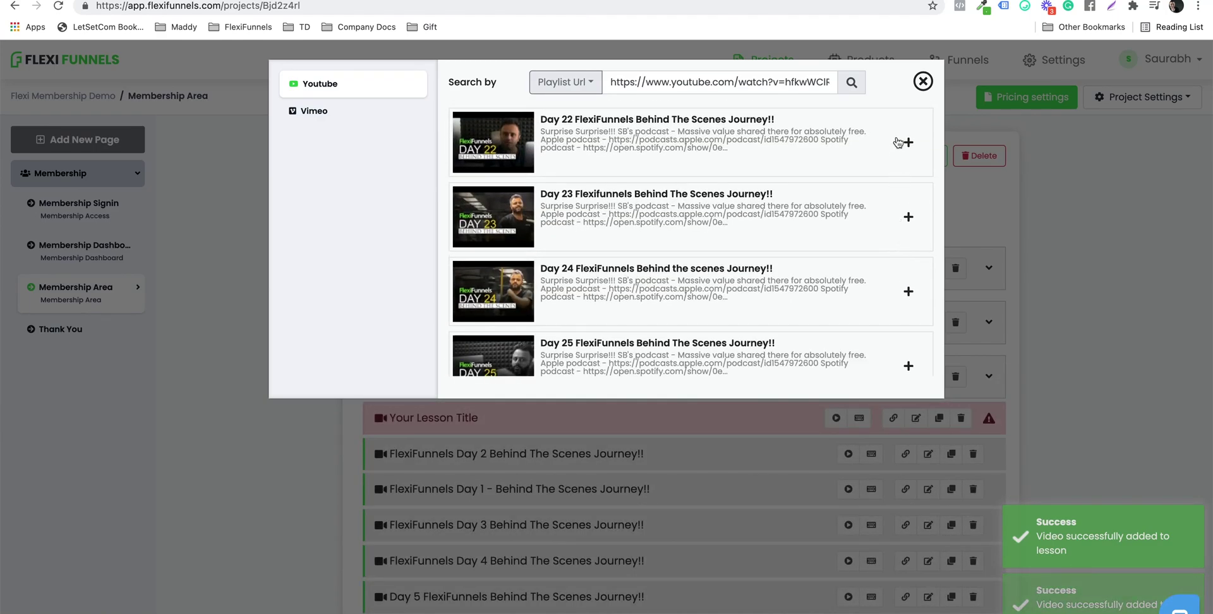
left_click(909, 140)
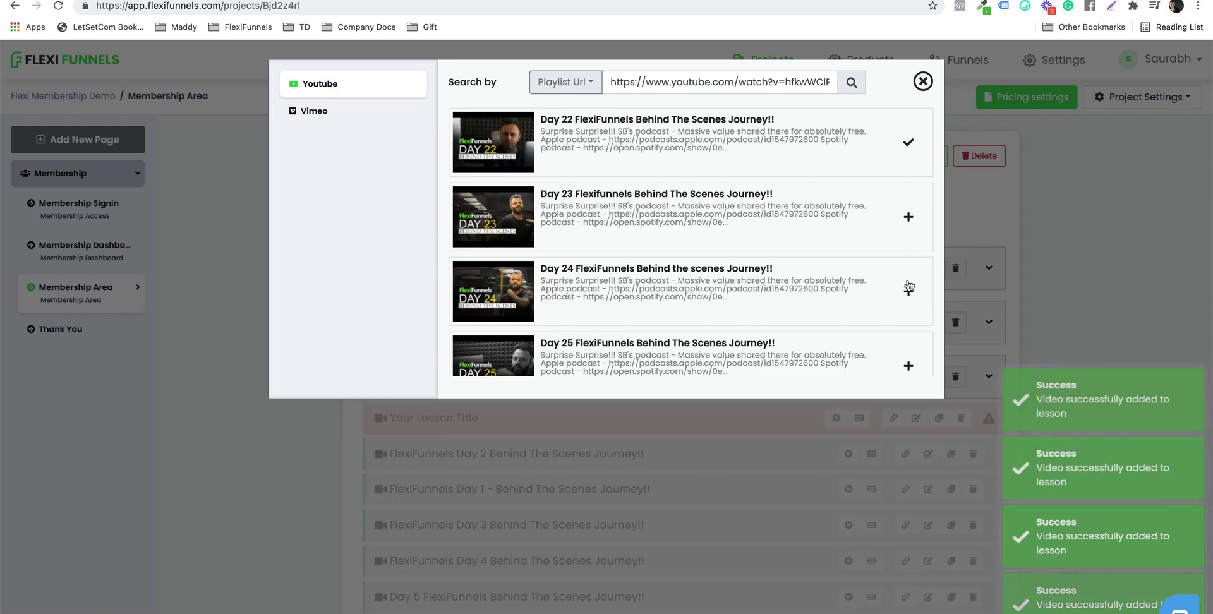
left_click(909, 368)
left_click(910, 369)
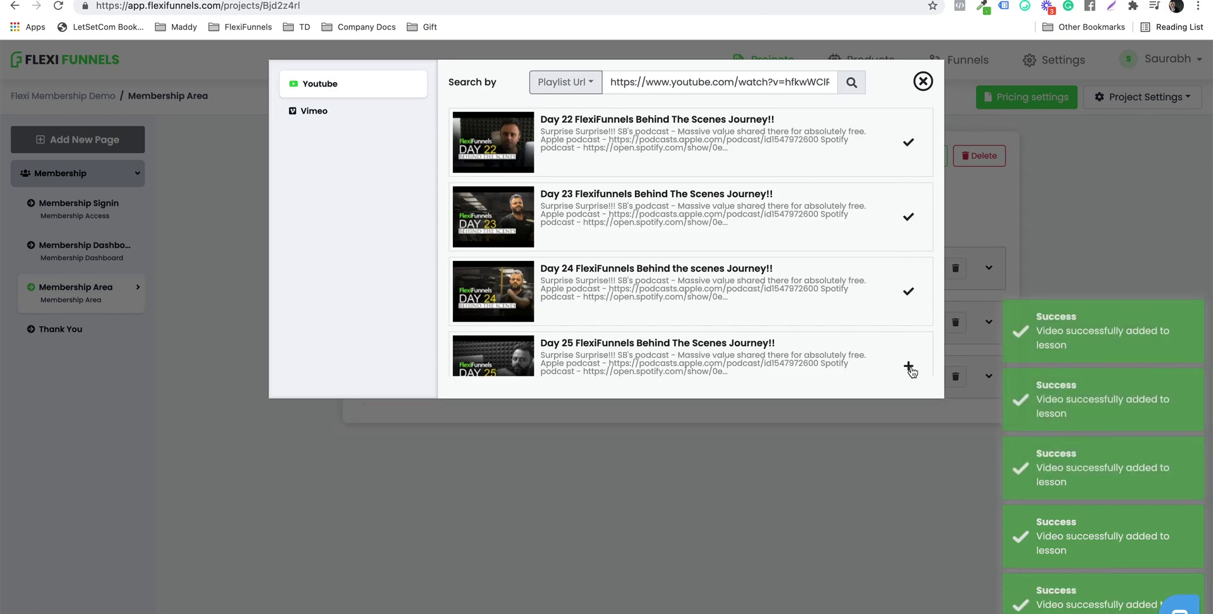
scroll(911, 371, "down", 2)
scroll(912, 372, "down", 2)
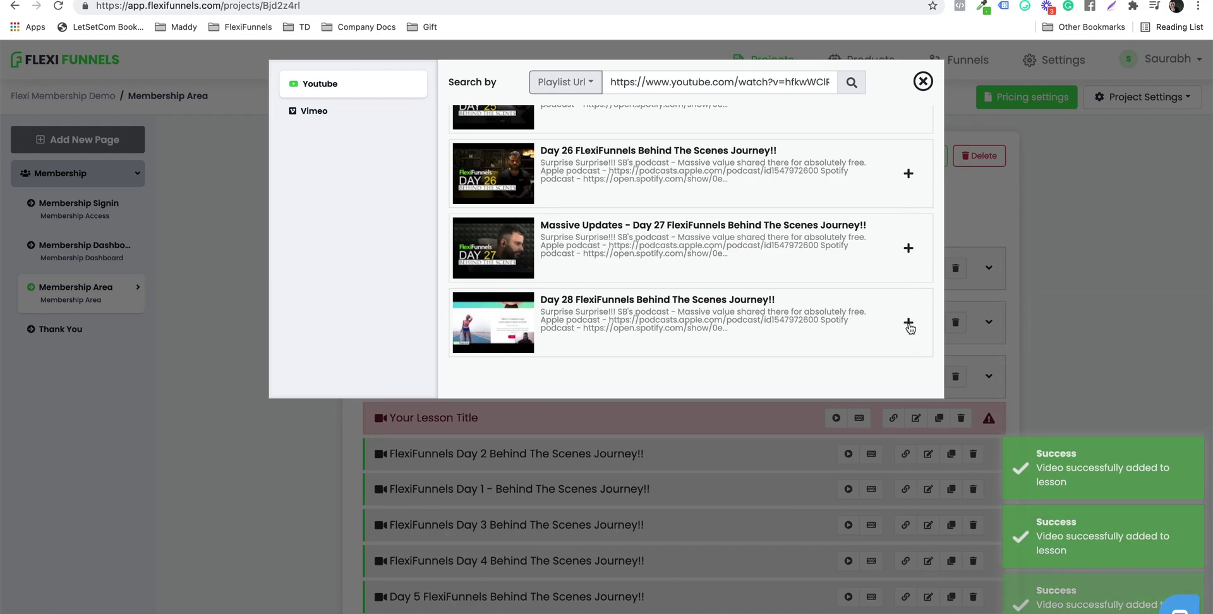
left_click(923, 81)
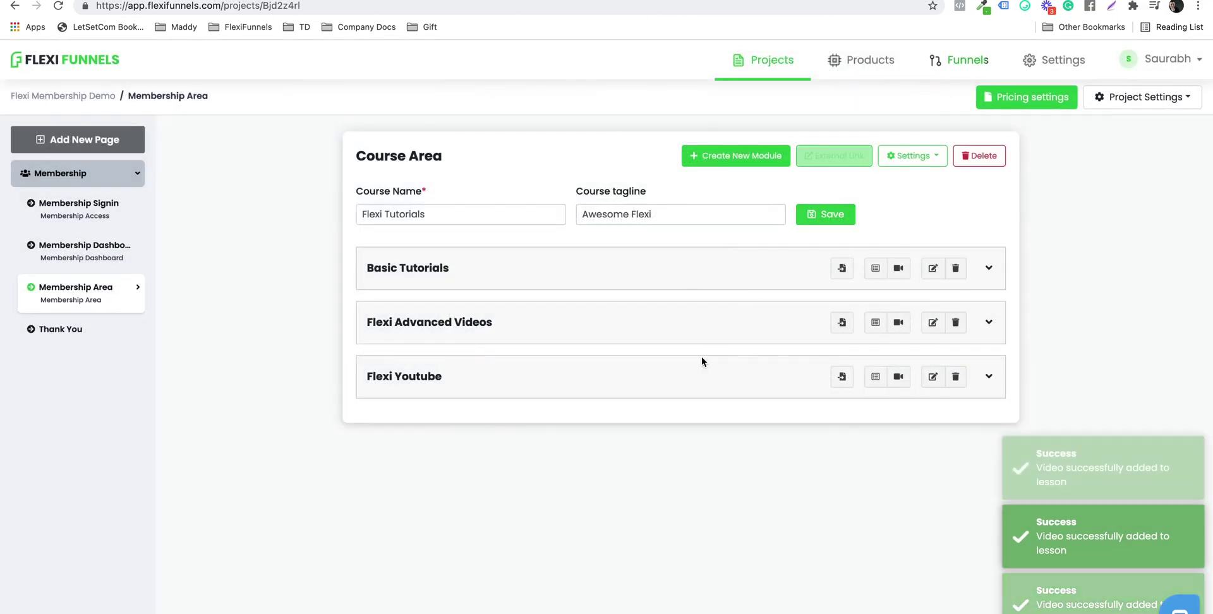
Look through the imported lessons and delete the placeholder "Your Lesson Title" from the Flexi Youtube module
scroll(597, 420, "down", 8)
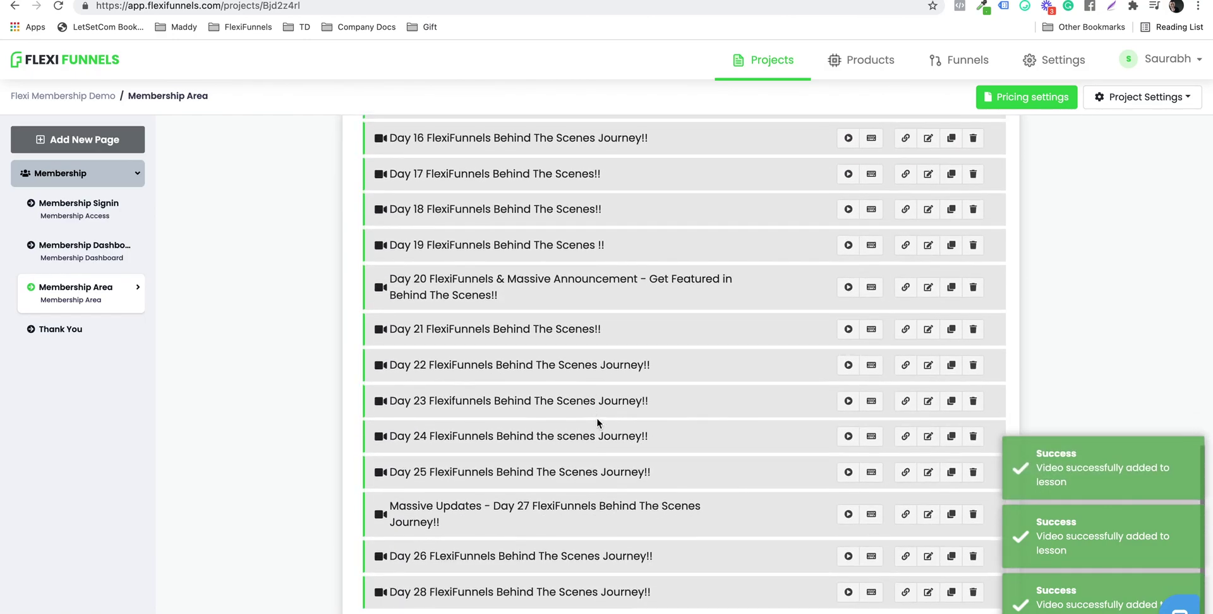
left_click(962, 419)
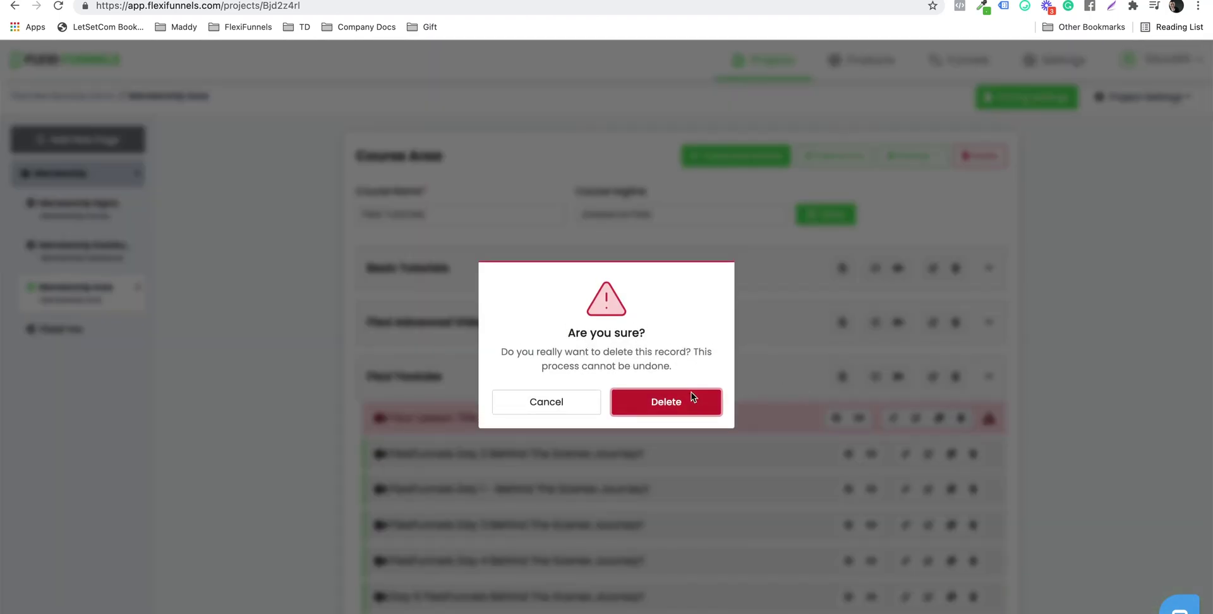
left_click(691, 394)
View the content editor of the Day 2 lesson, close it without adding content and collapse the Flexi Youtube module
scroll(802, 409, "down", 3)
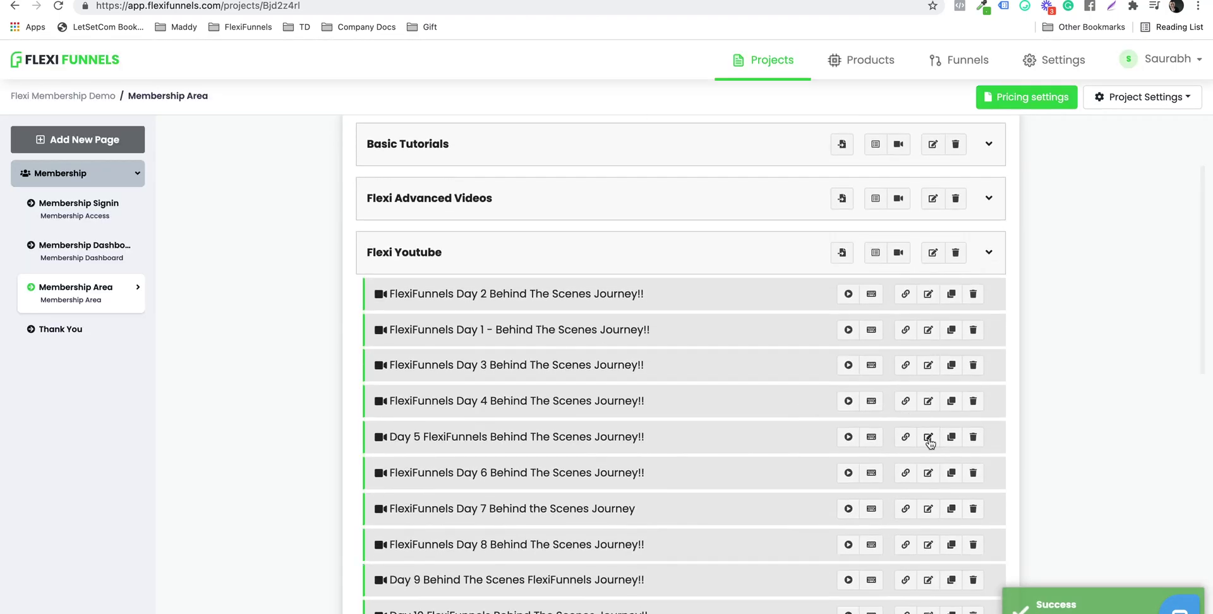
left_click(871, 296)
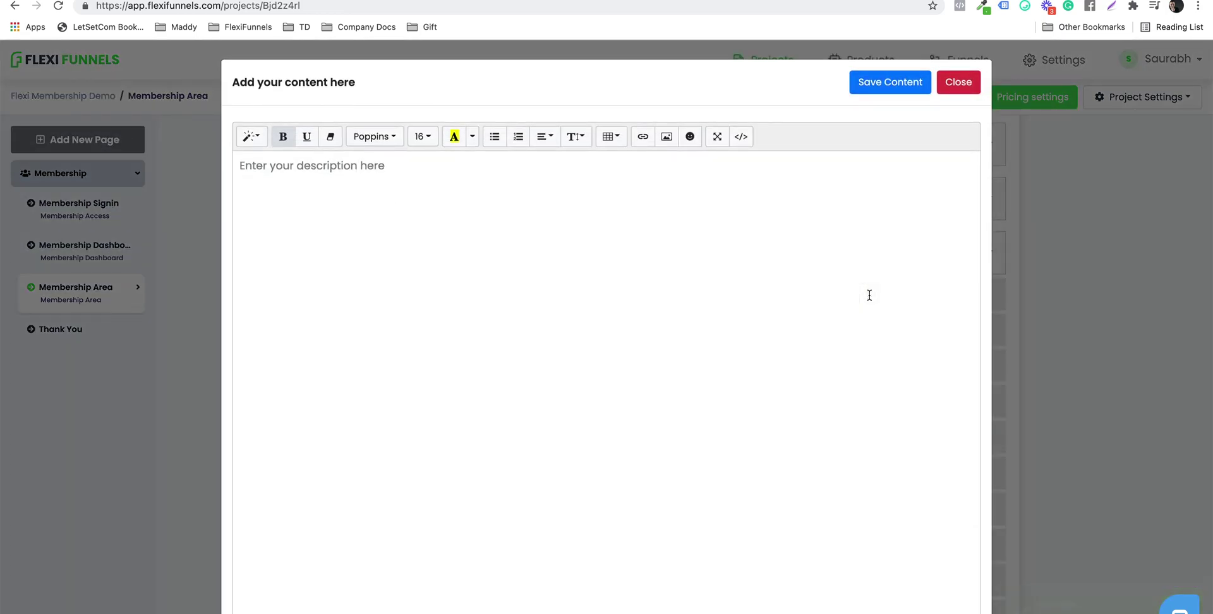
left_click(957, 82)
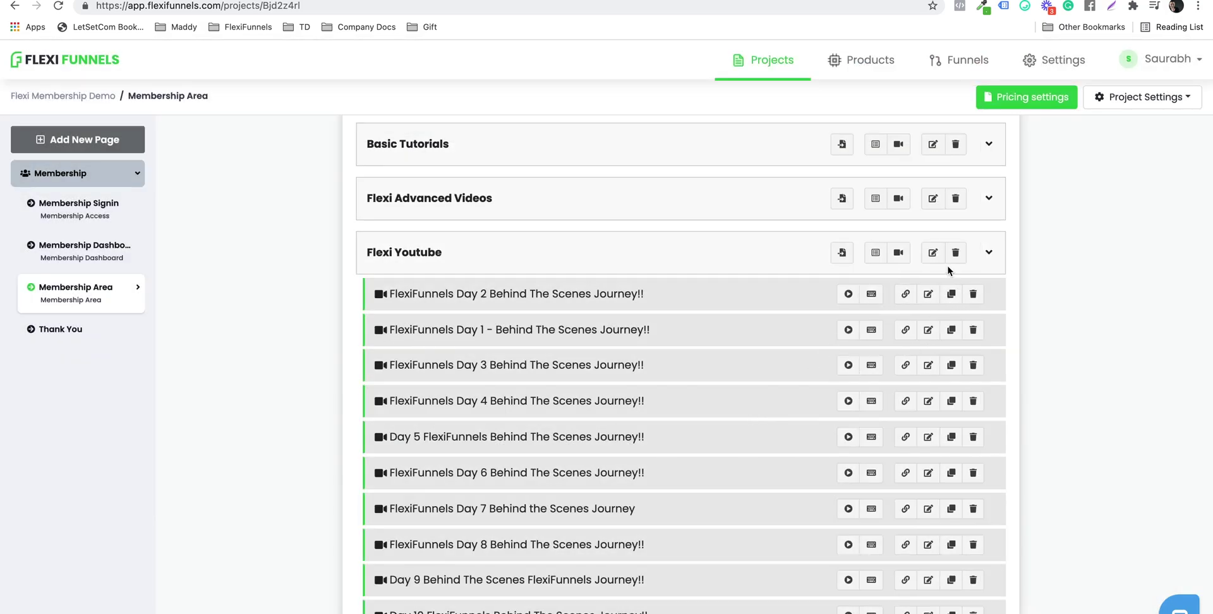
left_click(989, 262)
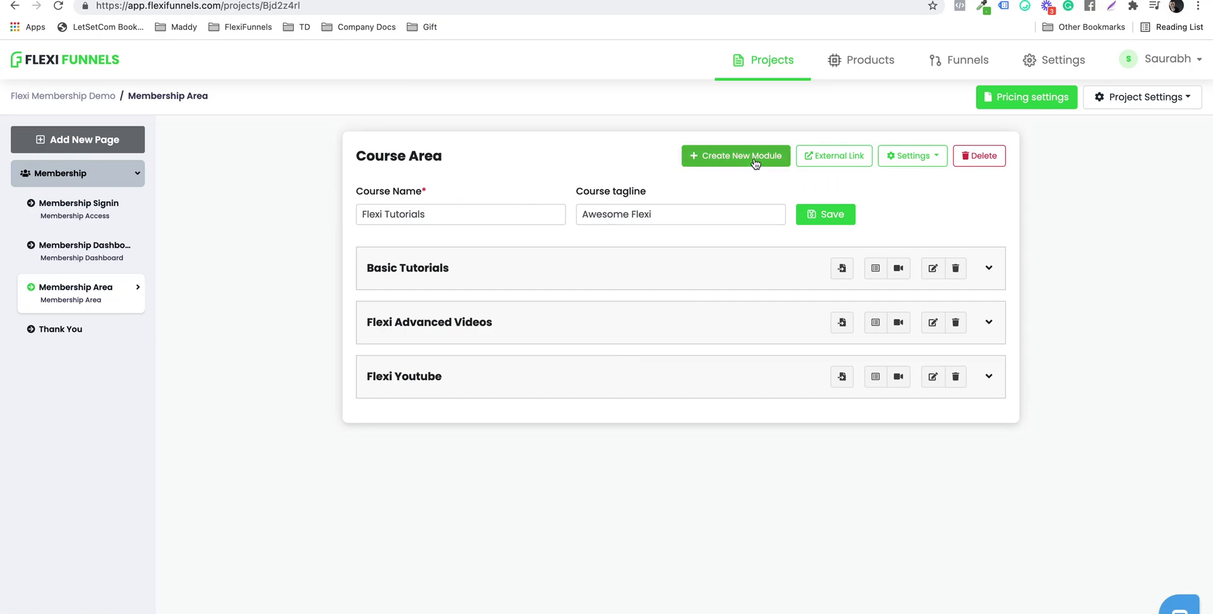
Check the Flexi Youtube module's edit form, close it unchanged and expand the module's lesson list
left_click(933, 377)
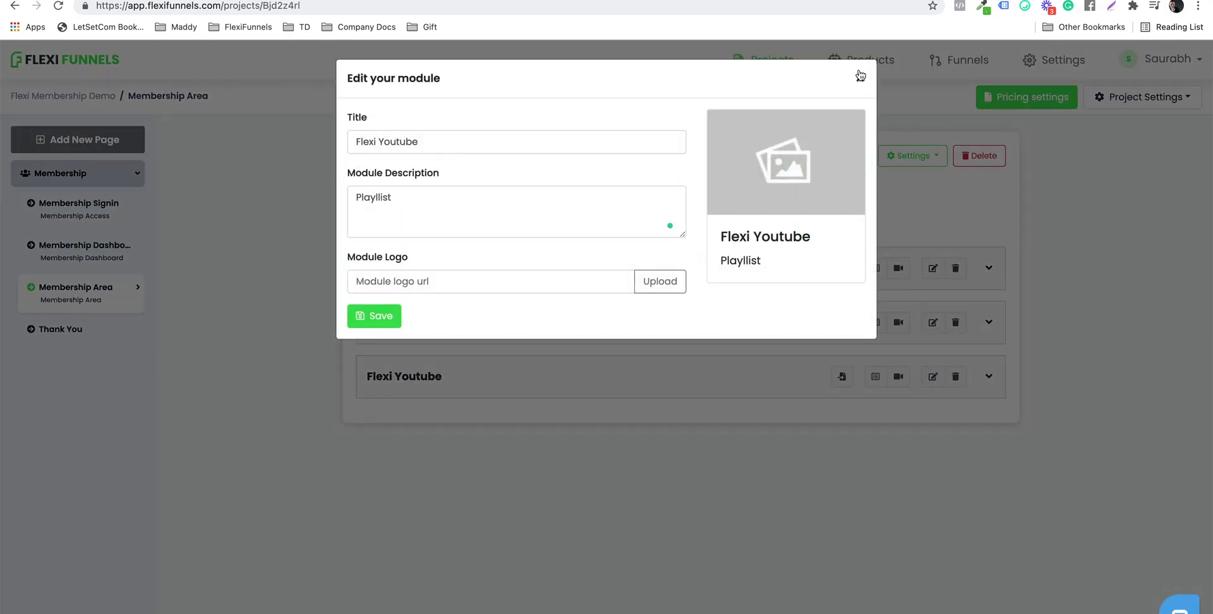
left_click(860, 77)
left_click(988, 377)
scroll(685, 403, "down", 1)
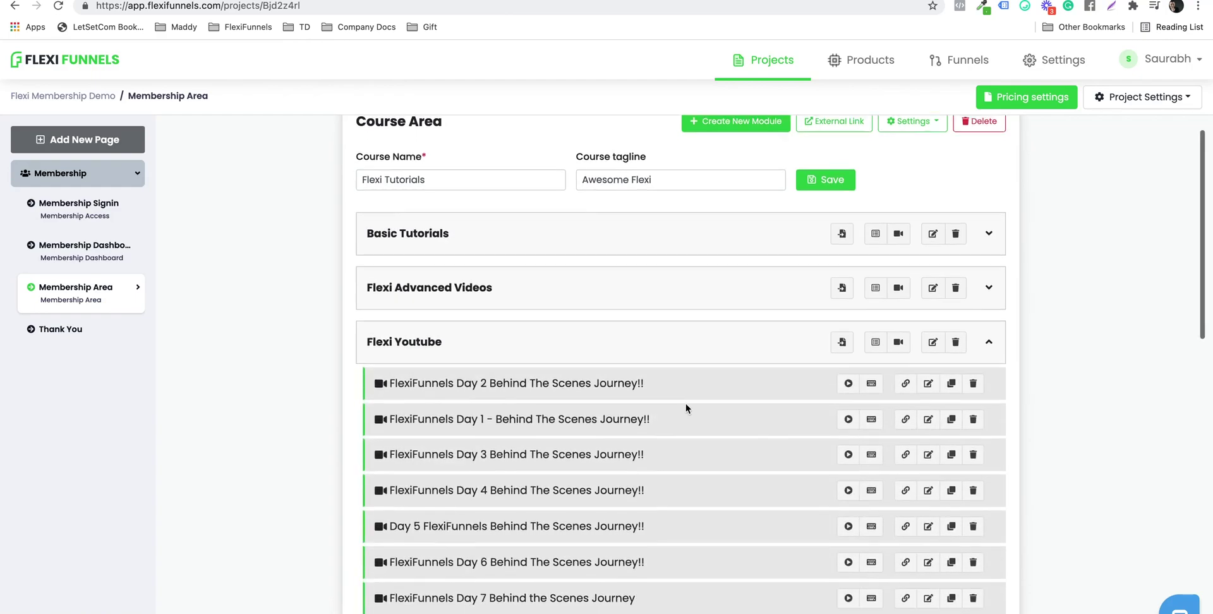
In Flexi Advanced Videos, rename the lesson "2020's Complete Business in a Box Opportunity!!" to "ABC", review its description and update the lesson
left_click(988, 291)
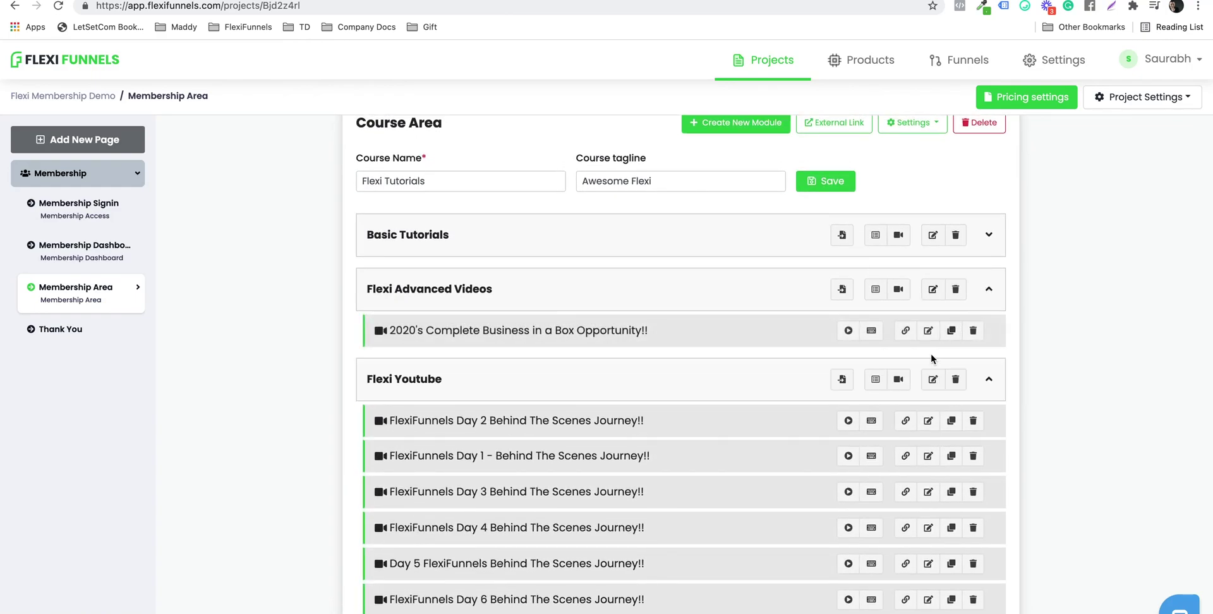
left_click(928, 330)
left_click(518, 143)
key("super+a")
type("A")
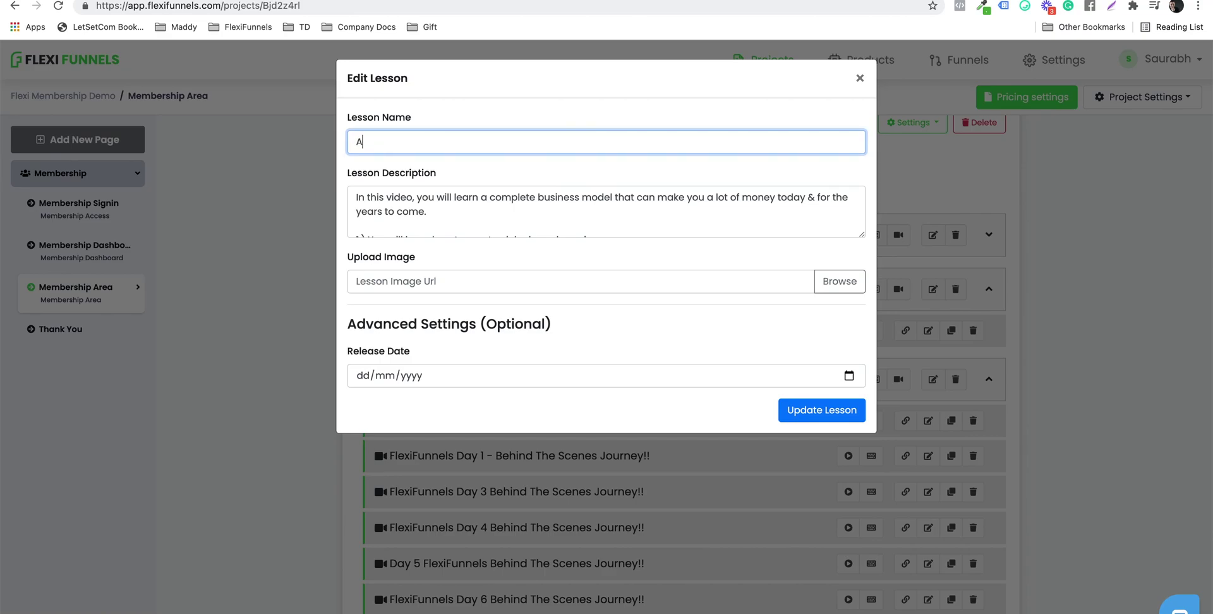
scroll(544, 217, "down", 10)
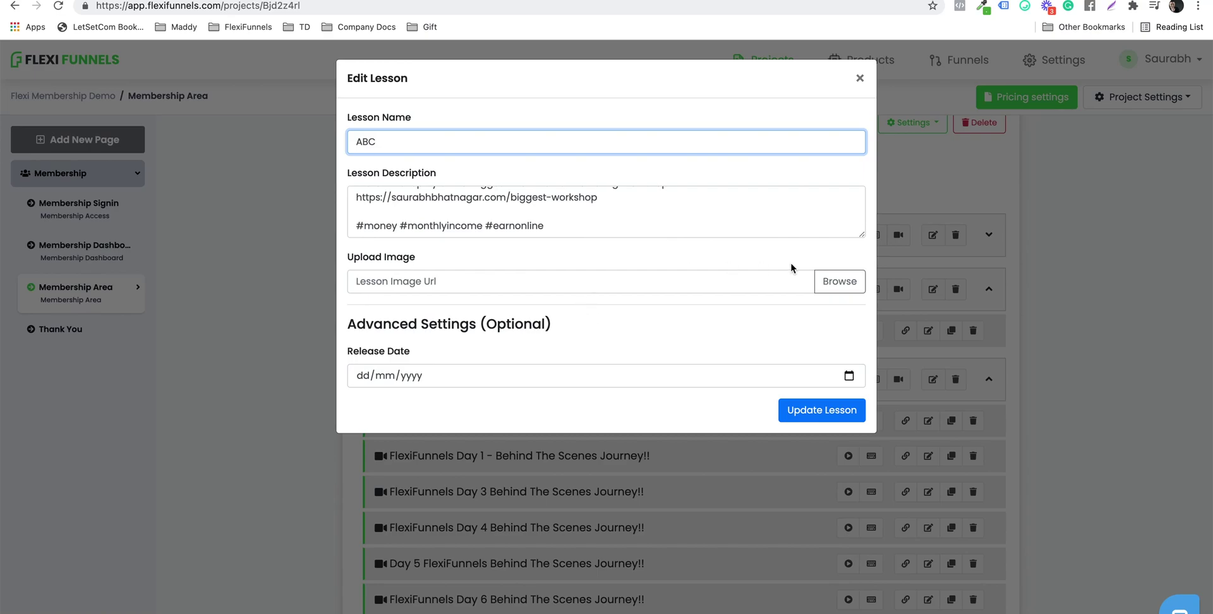
left_click(806, 411)
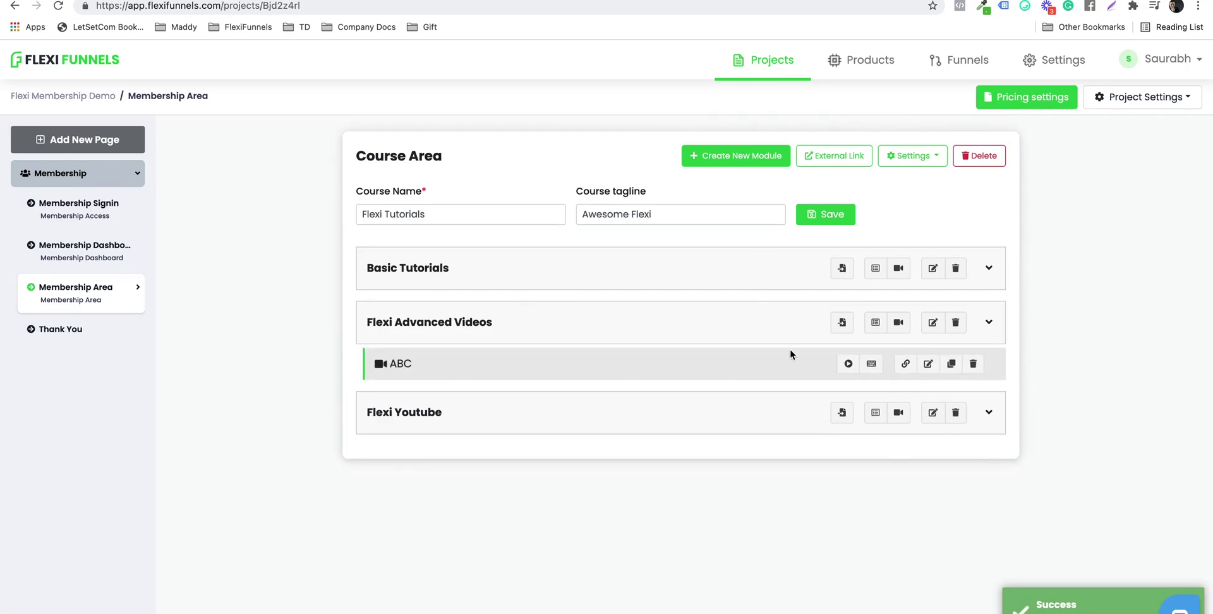
Review the funnel step name and URL path in the Membership Area's page settings, then return to the course overview
left_click(921, 167)
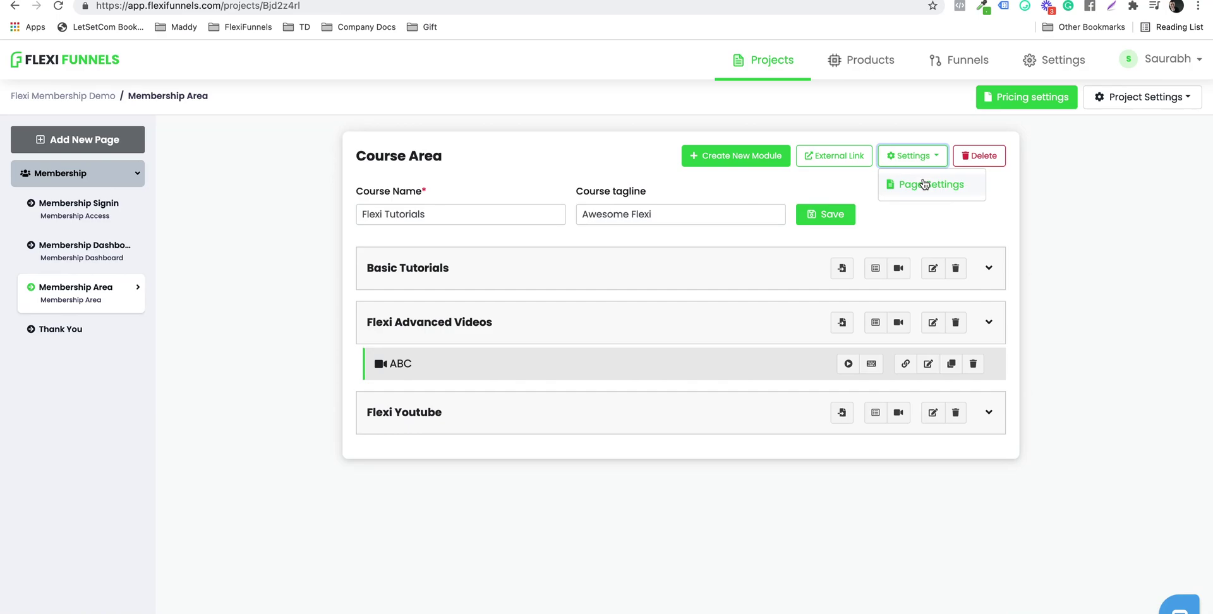
left_click(922, 185)
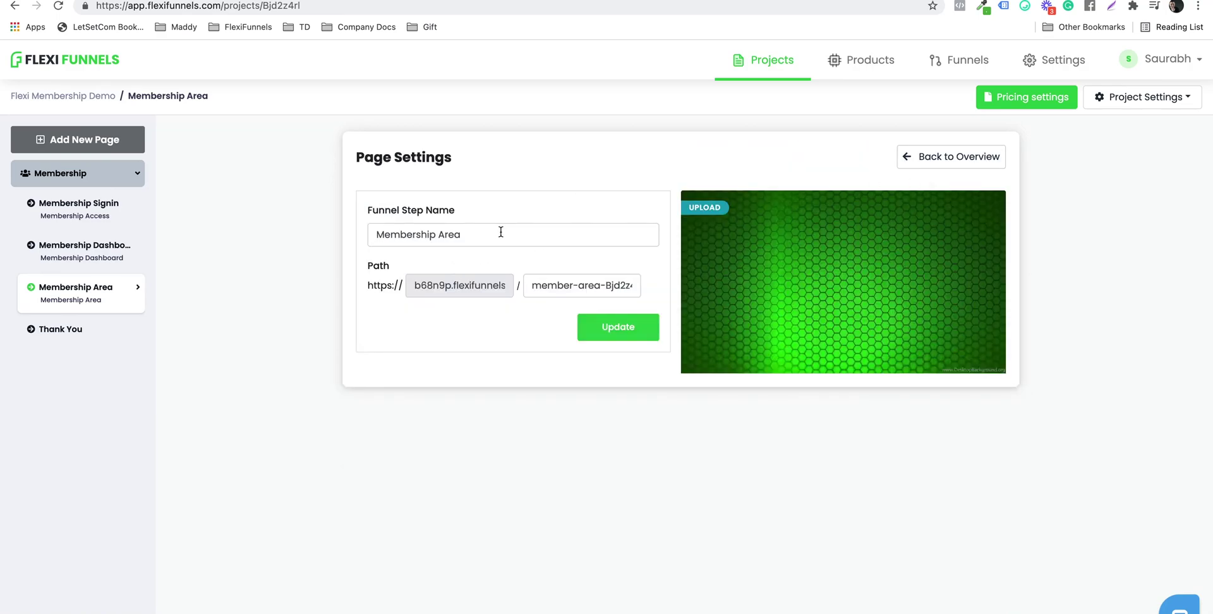
left_click_drag(501, 232, 373, 225)
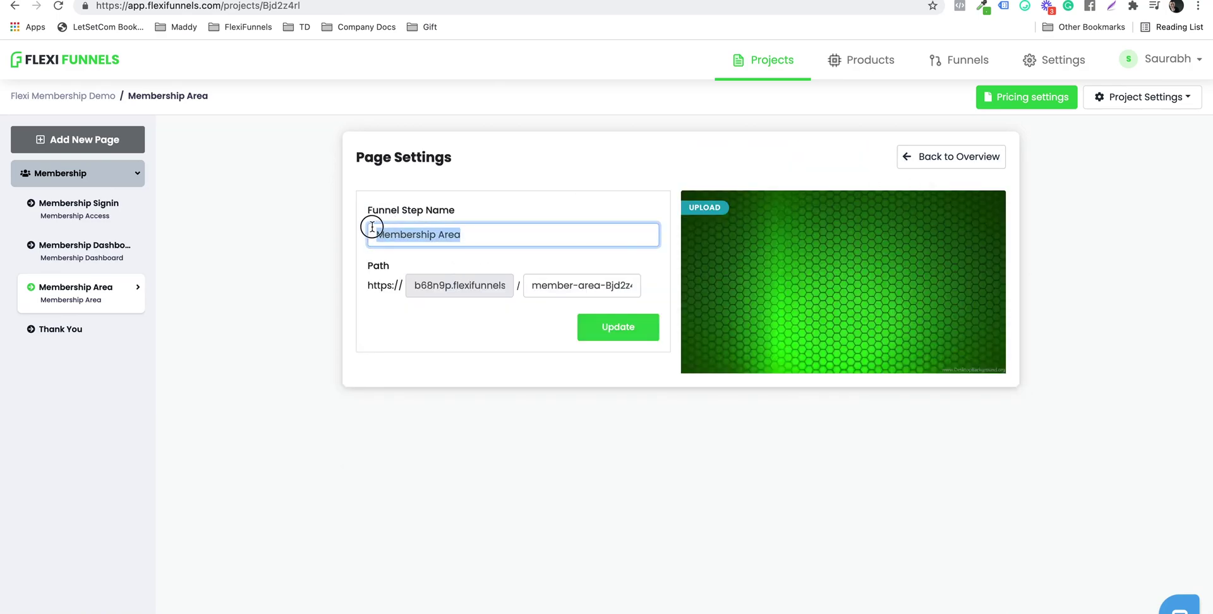
left_click(574, 285)
key("Right")
key("Right")
key("Right")
key("Right")
key("Right")
key("Right")
key("Right")
key("Right")
key("Right")
key("Right")
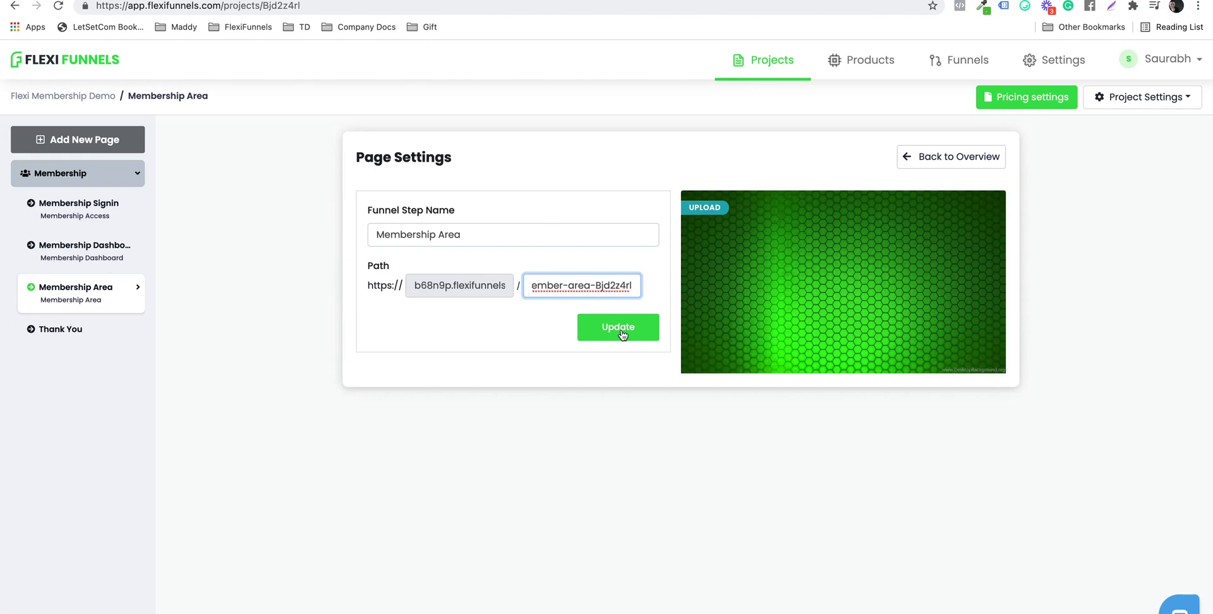
left_click(968, 153)
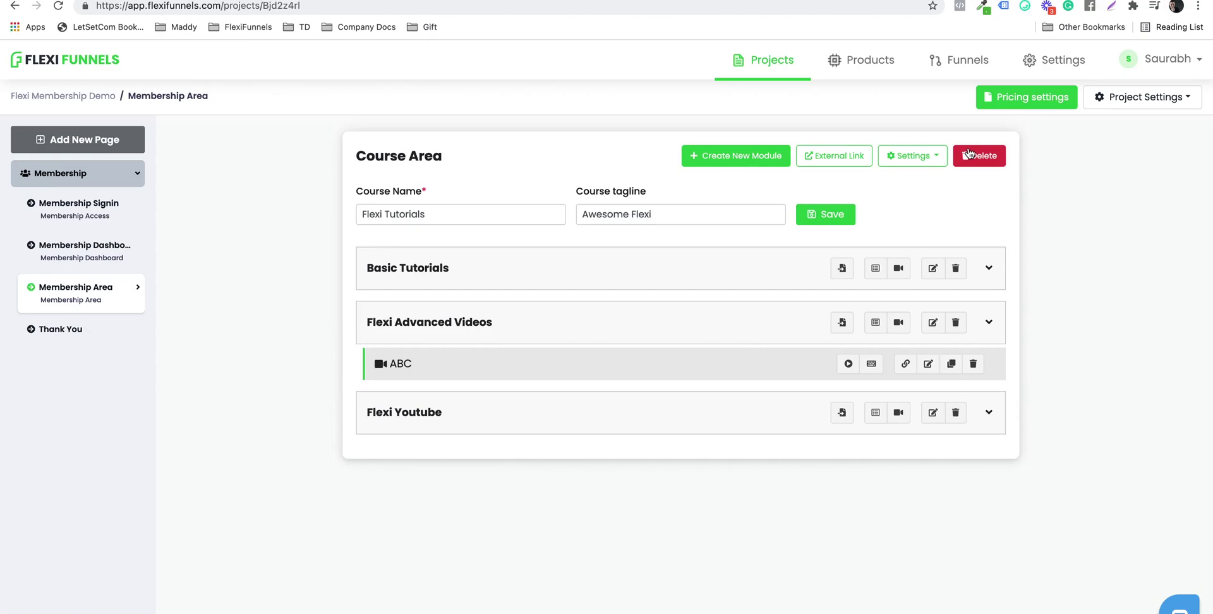